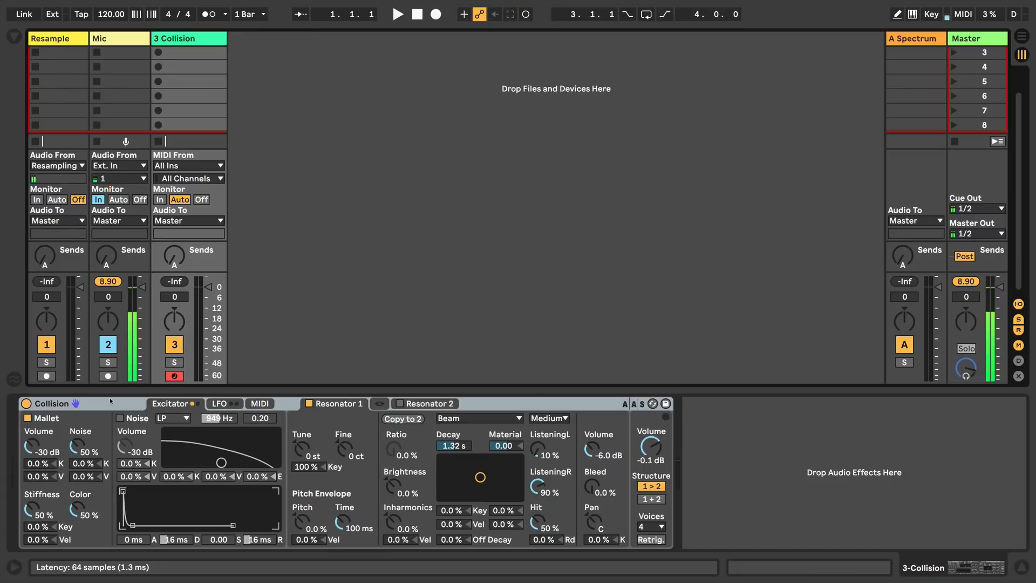
Load the Corpus audio effect onto a new audio track and view its list of resonator types.
click(110, 401)
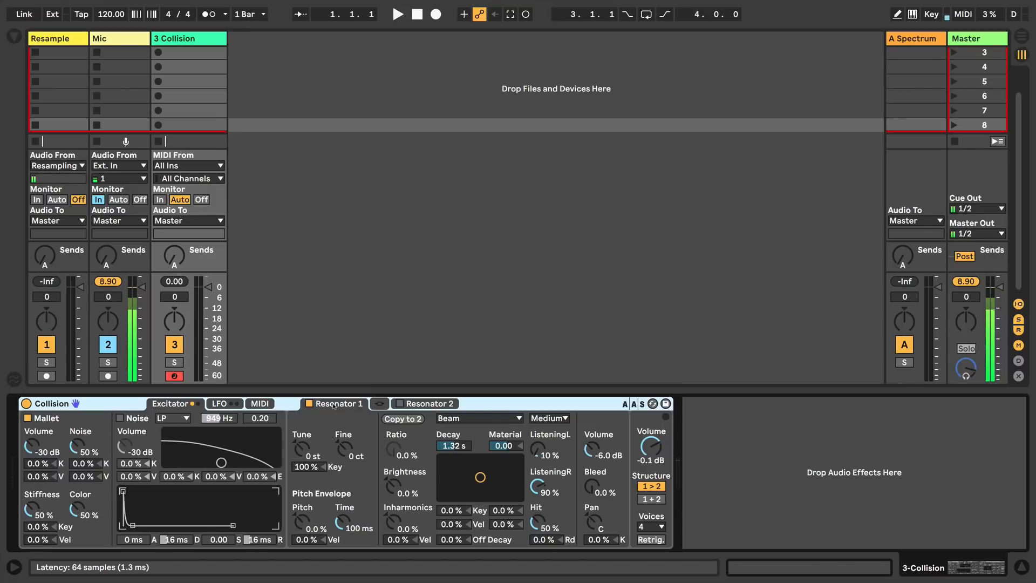
click(14, 36)
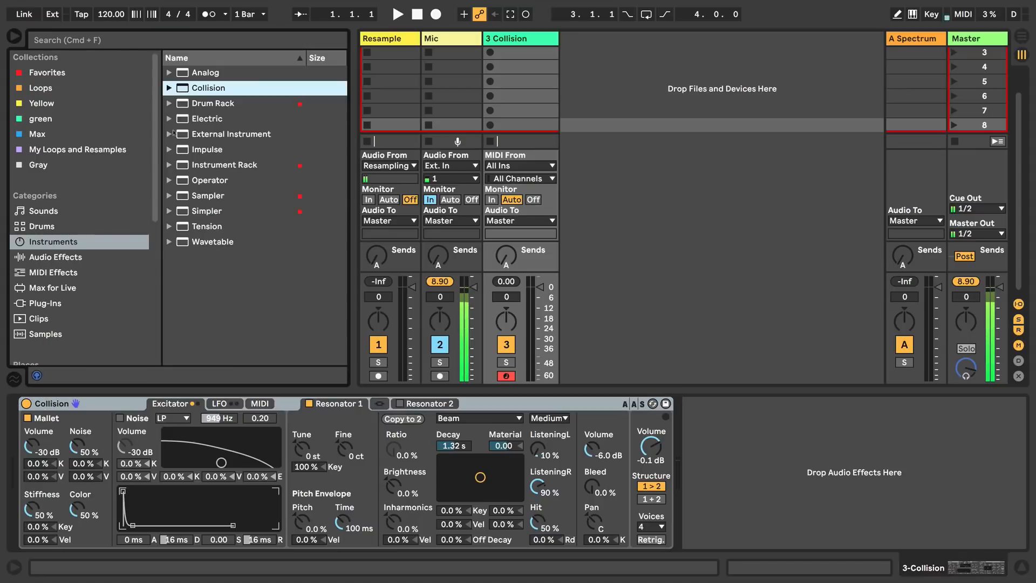
click(54, 258)
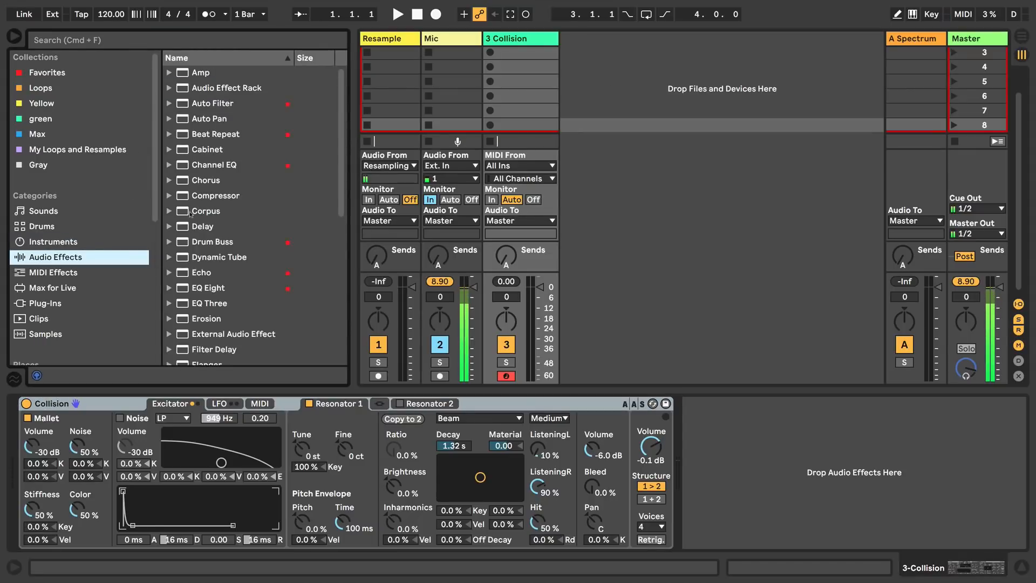
drag(190, 214, 664, 106)
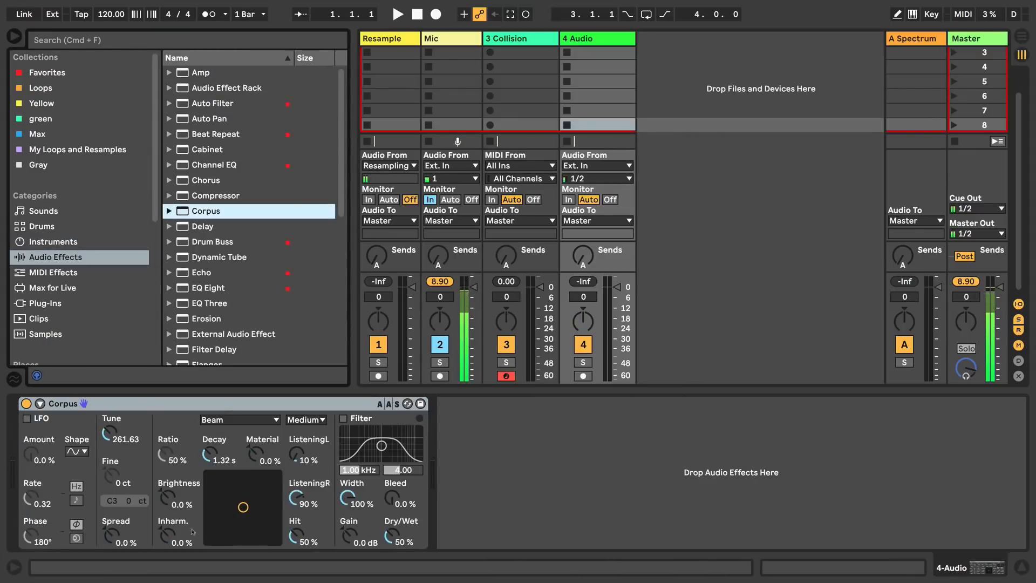
click(238, 419)
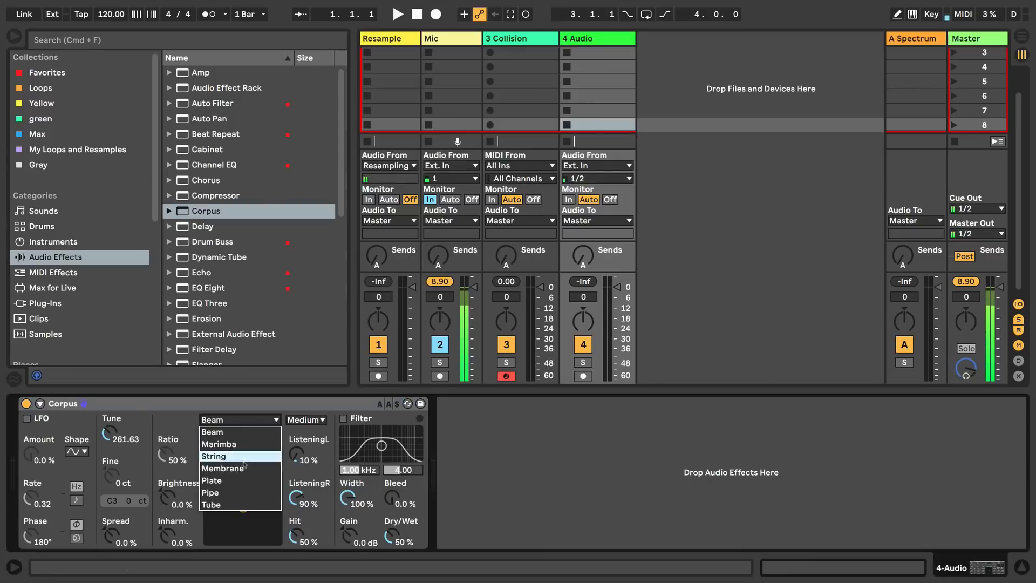
click(150, 408)
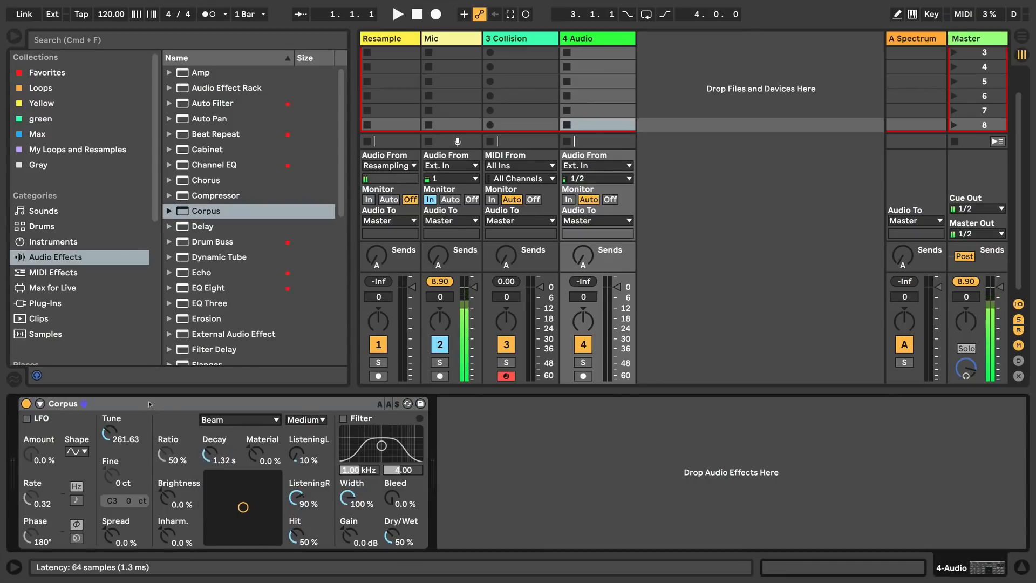
Delete the Corpus effect and the audio track that was created for it.
click(150, 404)
key(Delete)
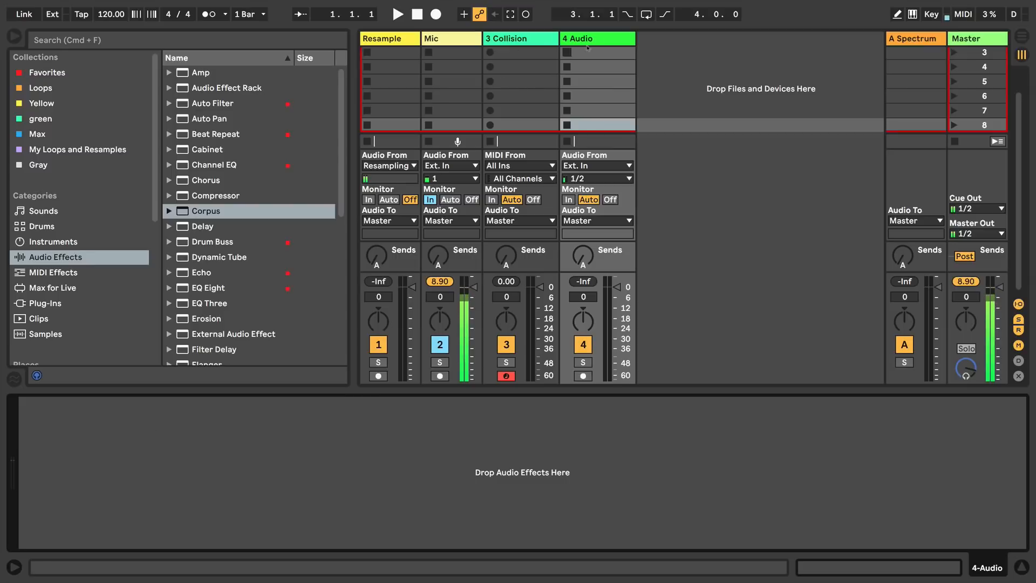
key(Delete)
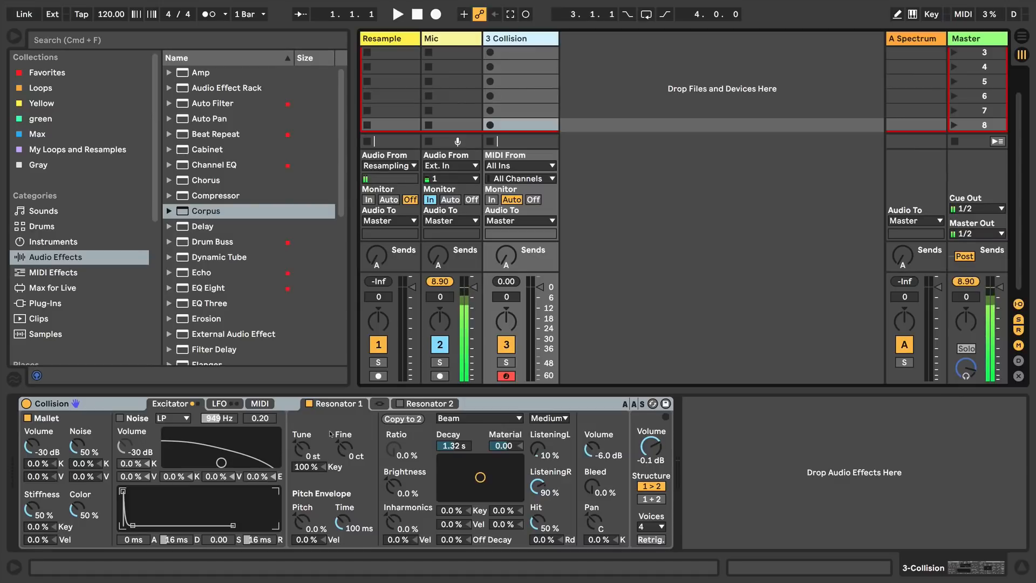
View Collision's Resonator 1 types, and toggle the Mallet and Noise exciters, leaving only Mallet active.
click(475, 419)
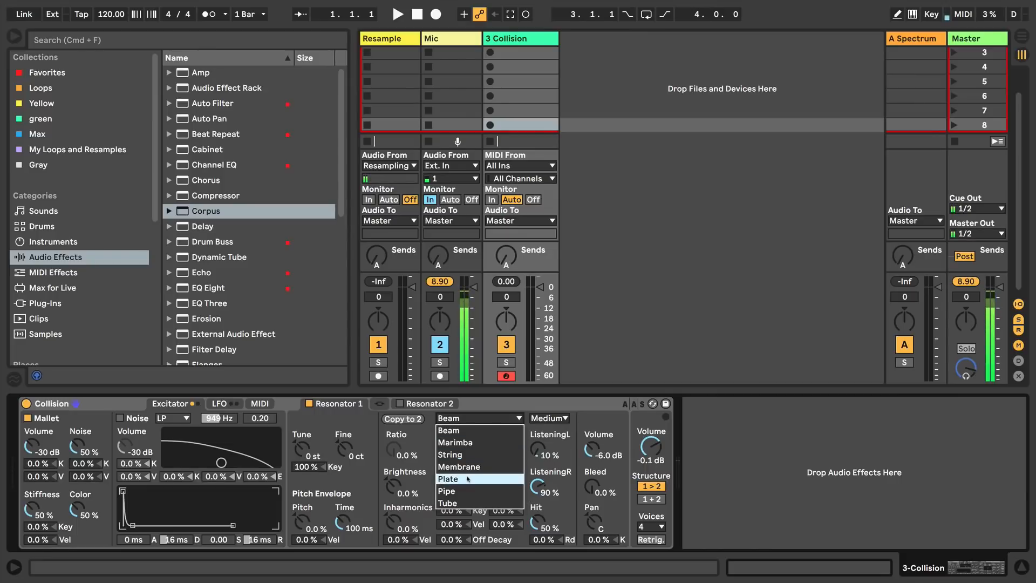
click(366, 427)
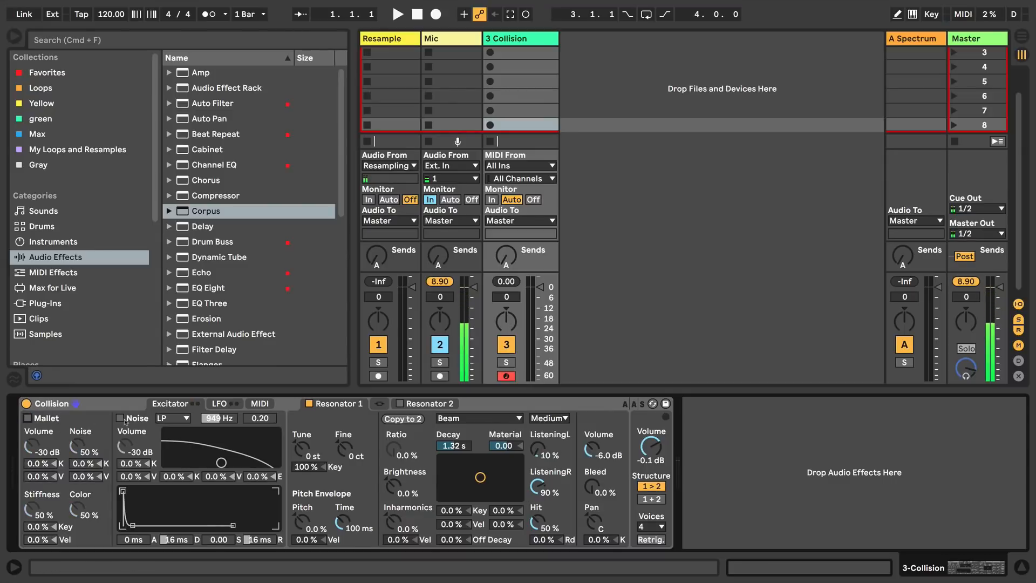
click(27, 418)
click(28, 418)
click(120, 419)
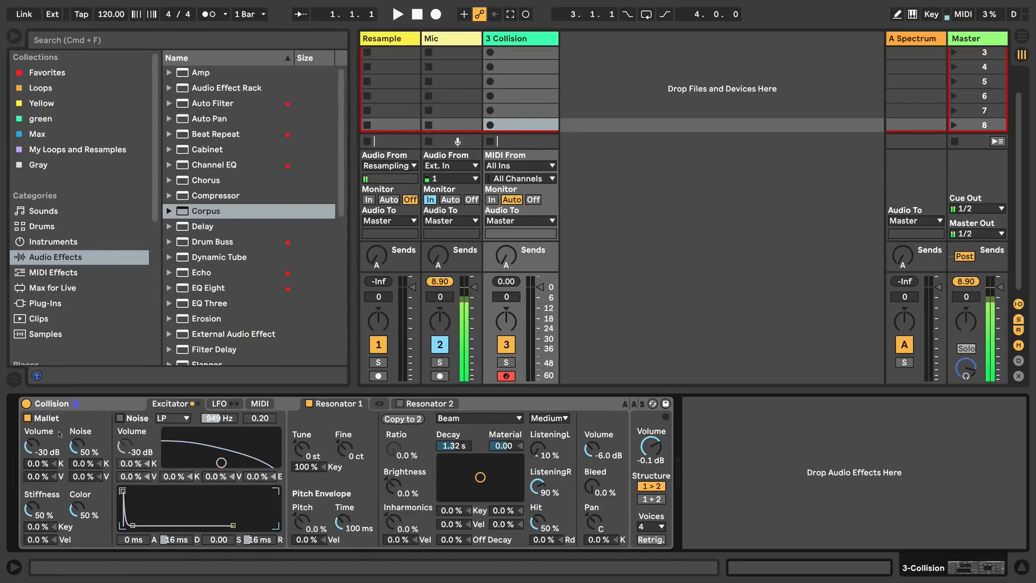
click(27, 418)
click(27, 418)
click(120, 419)
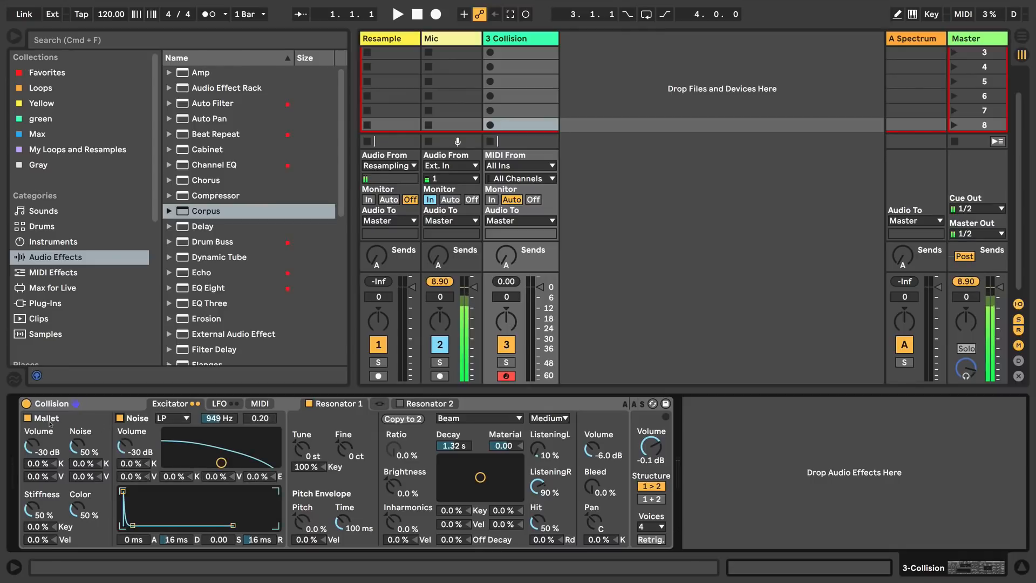
click(120, 418)
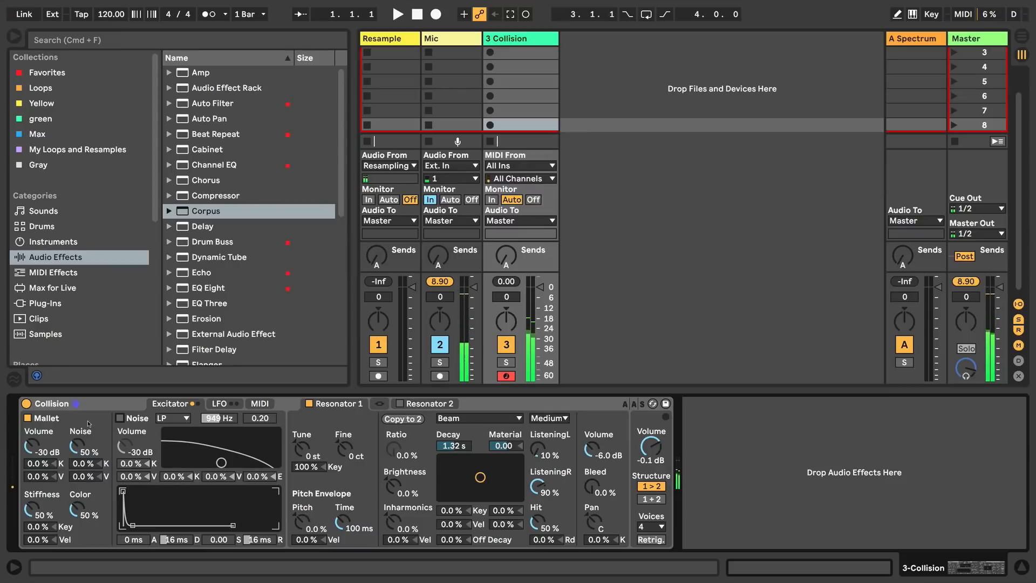
Set the Mallet exciter's Noise to 25% and its Stiffness to 100%.
drag(89, 424, 89, 373)
drag(77, 447, 77, 466)
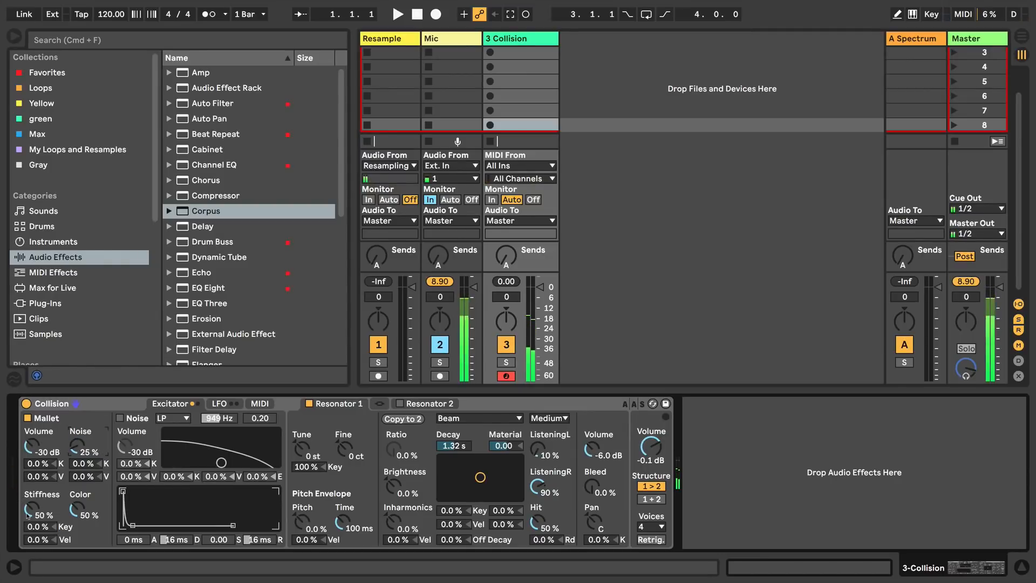
drag(31, 512, 31, 504)
mouse_move(32, 509)
mouse_down()
mouse_move(32, 500)
mouse_move(31, 531)
mouse_move(32, 488)
mouse_up()
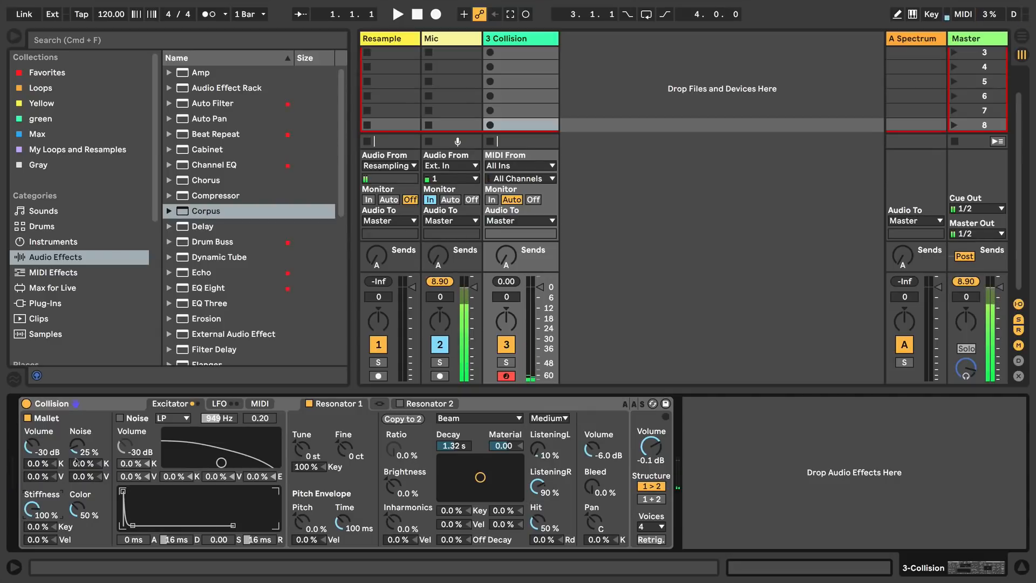
Adjust the Mallet exciter to Noise 45%, Color 45% and Stiffness 59%.
drag(77, 446, 77, 453)
drag(33, 508, 33, 563)
mouse_move(77, 447)
mouse_down()
mouse_move(77, 420)
mouse_move(76, 451)
mouse_up()
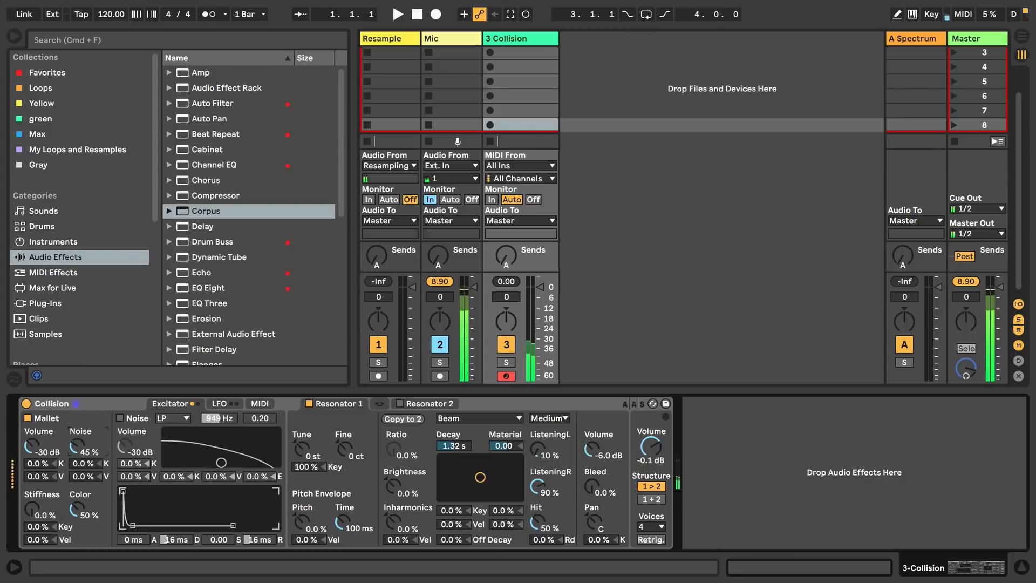
drag(31, 508, 31, 499)
drag(77, 508, 31, 501)
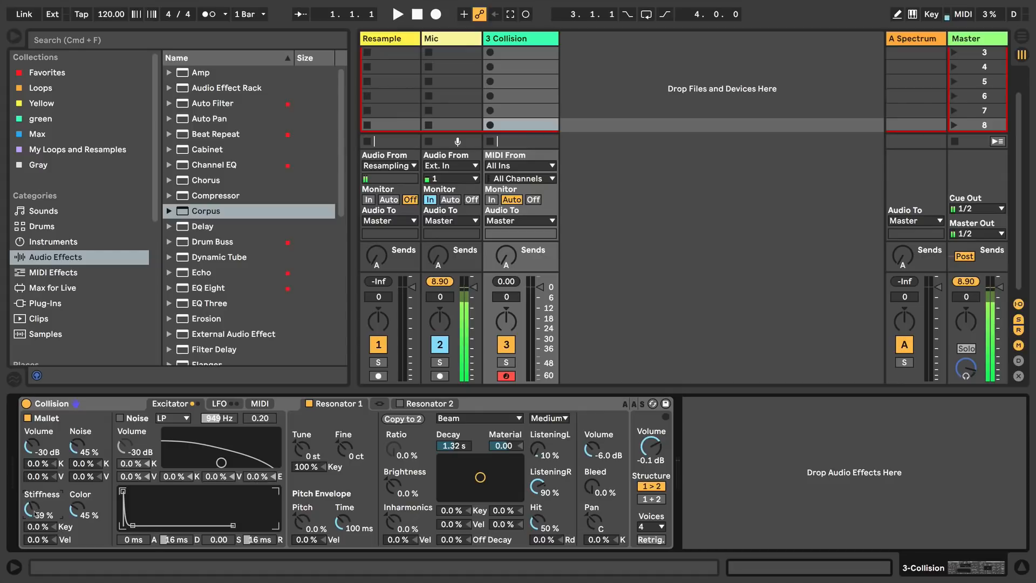
Switch Resonator 1 to String with Decay 6.80 s and Material 27.66, and set the Mallet's Stiffness to 40%.
click(474, 419)
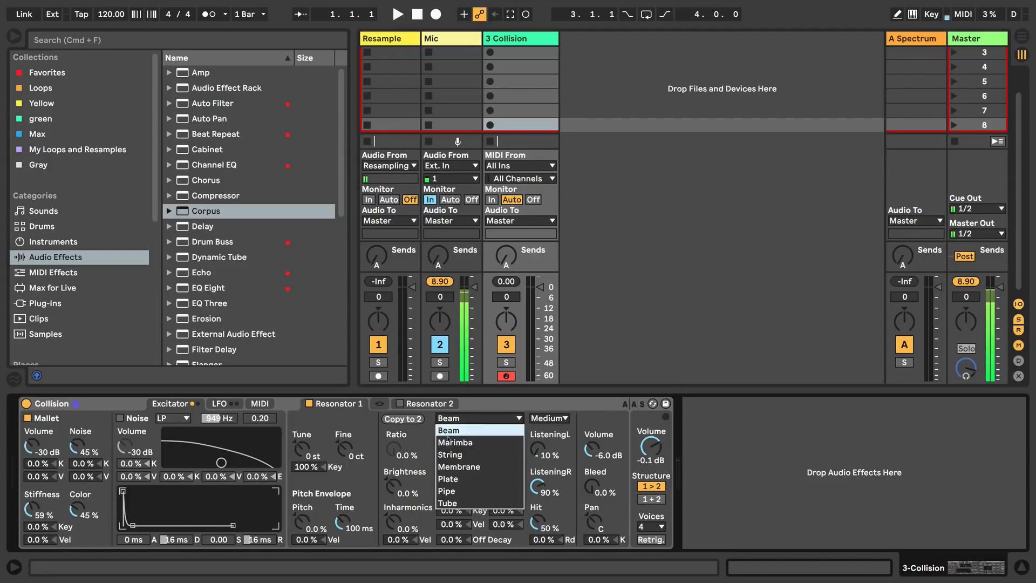
click(449, 454)
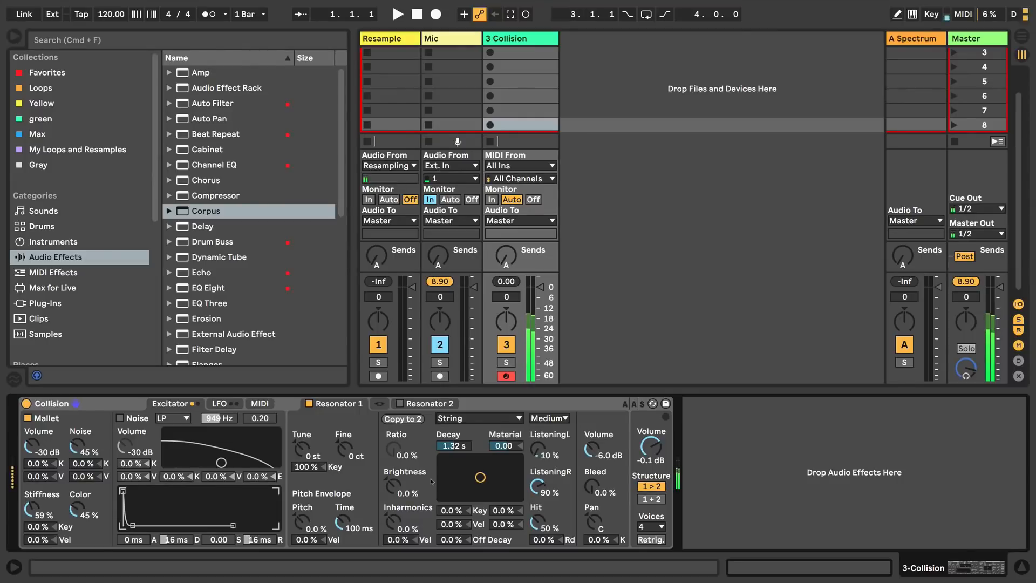
drag(32, 509, 32, 480)
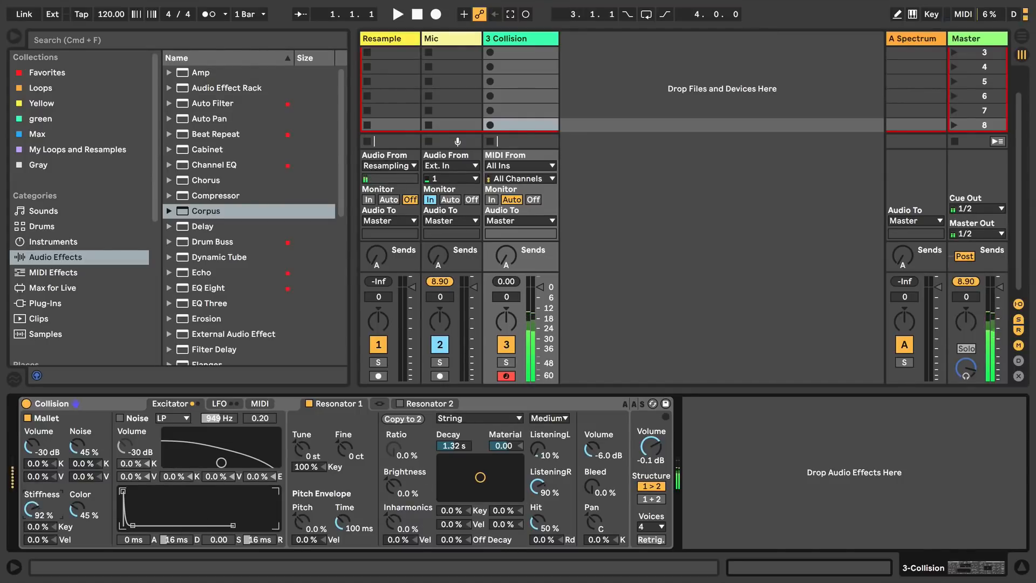
drag(480, 477, 505, 471)
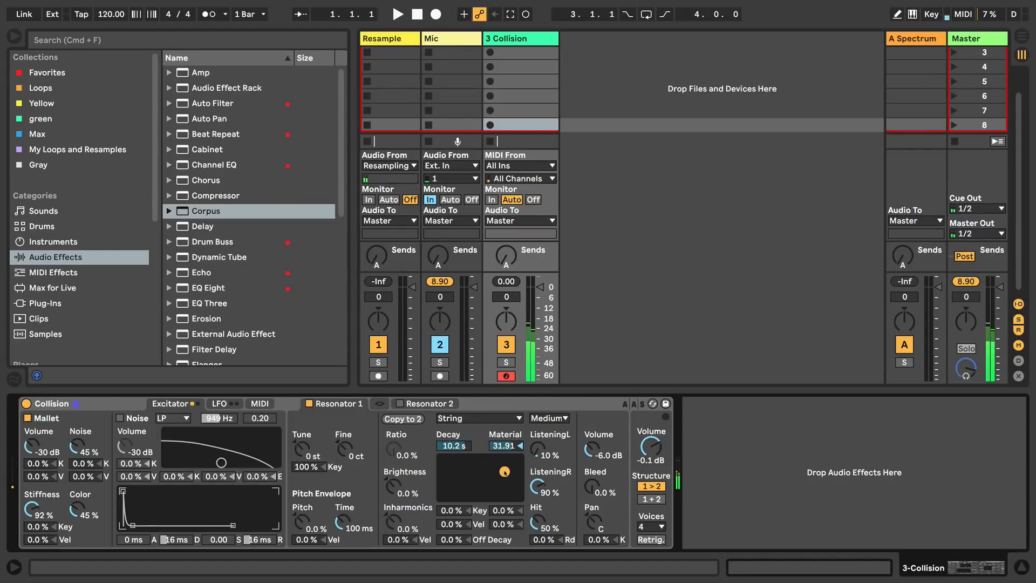
drag(504, 471, 500, 472)
mouse_move(28, 506)
mouse_down()
mouse_move(33, 526)
mouse_move(34, 508)
mouse_up()
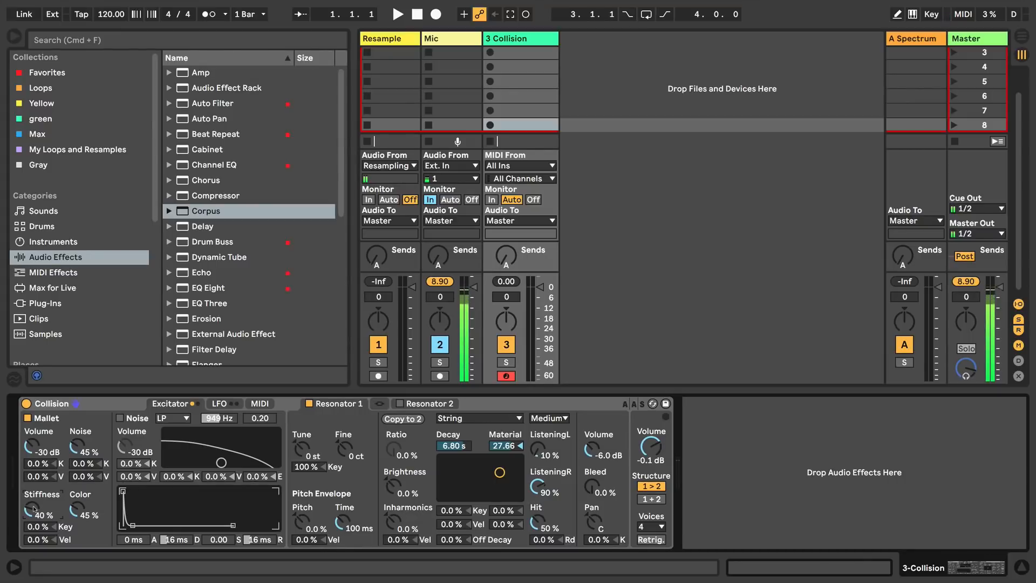
Replace the Mallet exciter with Noise and set the noise filter to 3.2 kHz with resonance 0.83.
click(27, 418)
click(120, 417)
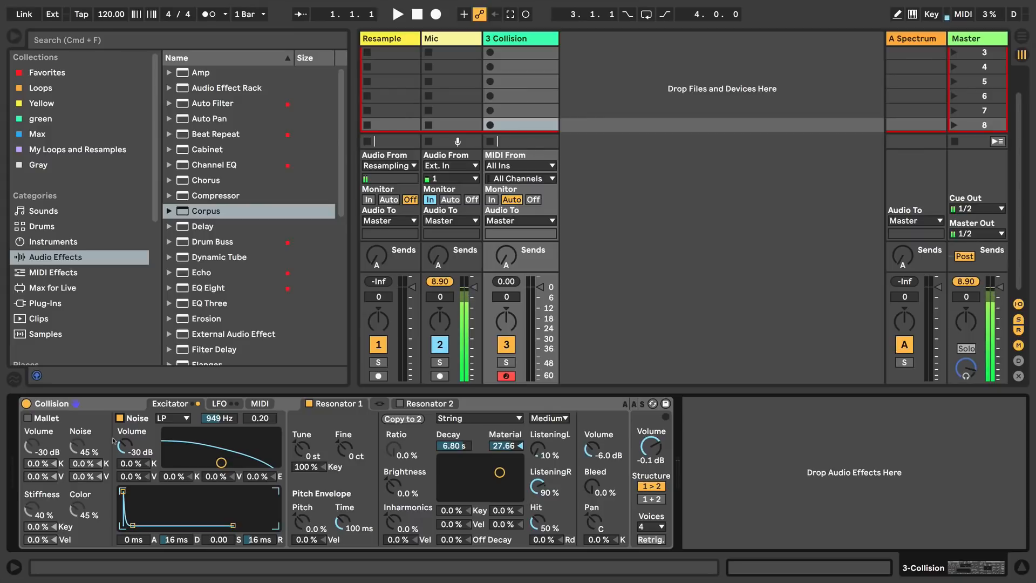
drag(221, 462, 244, 446)
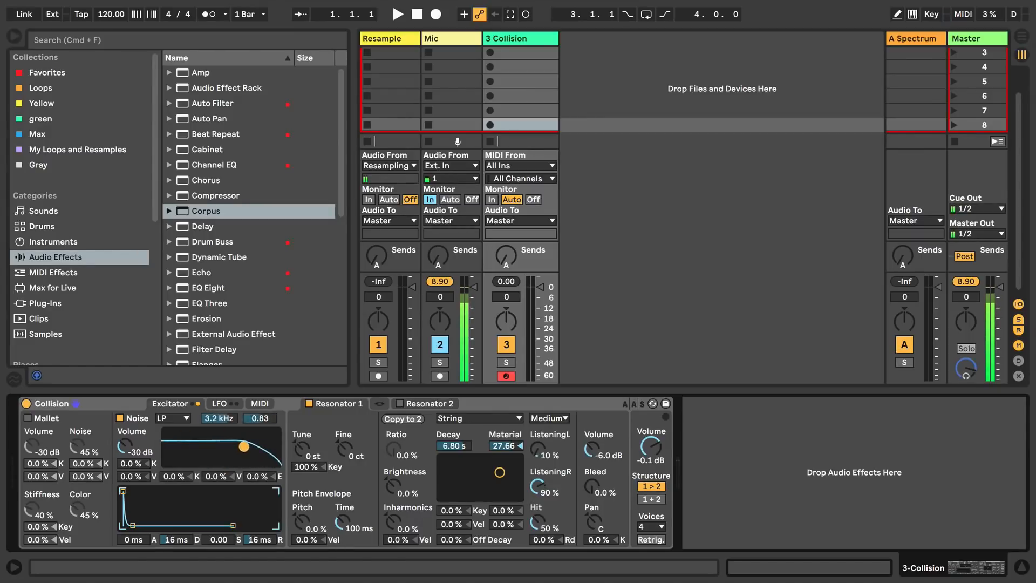
Switch Resonator 1 to Beam with Decay 1.01 s and Material -10.64, and set the noise filter to 18.0 kHz with resonance 3.00.
click(480, 419)
click(471, 430)
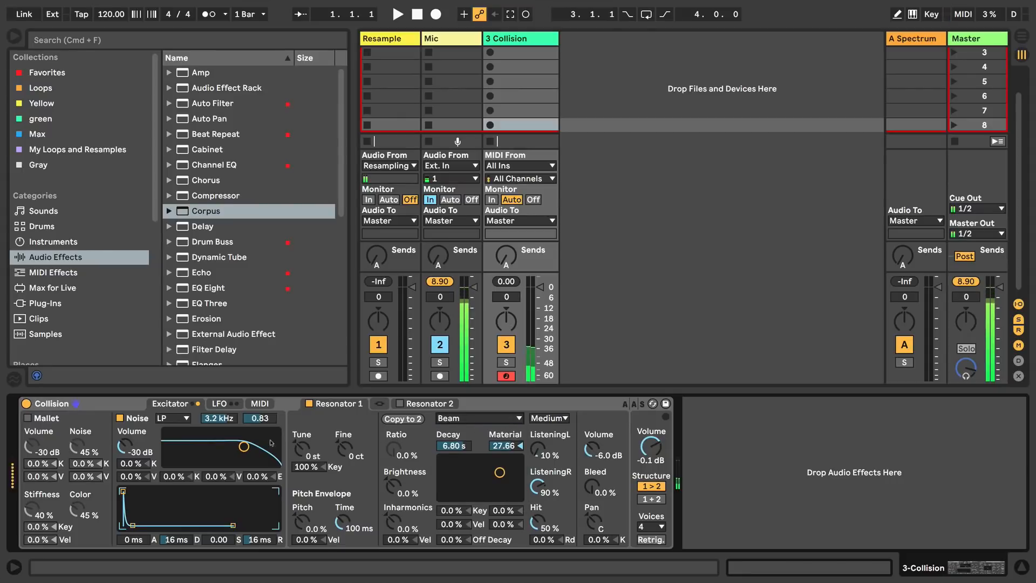
drag(244, 447, 288, 444)
drag(495, 476, 473, 484)
mouse_move(267, 432)
mouse_down()
mouse_move(215, 431)
mouse_move(275, 432)
mouse_up()
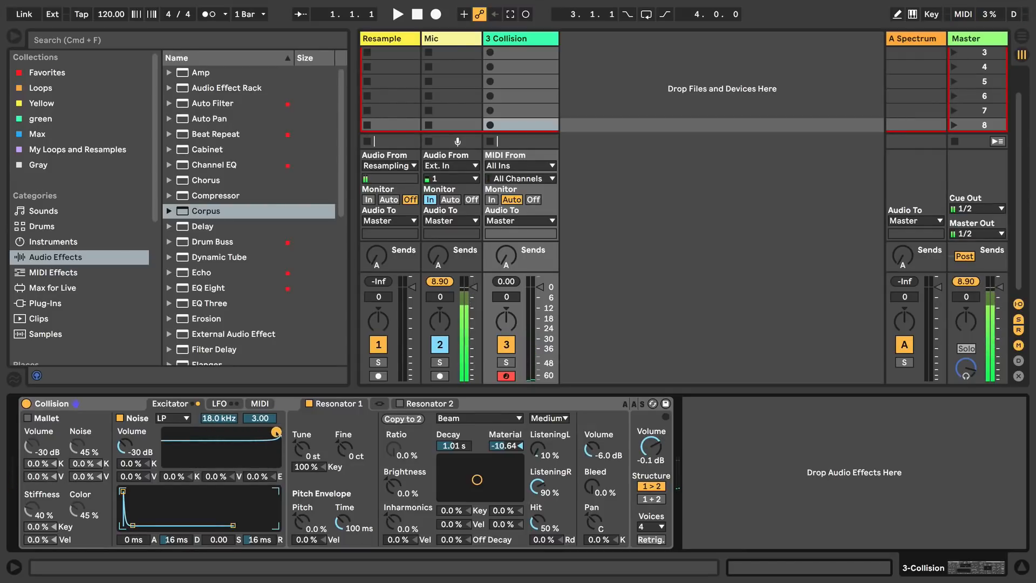
Set the noise filter to 1.9 kHz with resonance 1.82, trying other filter types and returning to LP.
drag(275, 431, 234, 437)
click(170, 417)
click(170, 443)
click(170, 417)
click(170, 456)
click(170, 418)
click(170, 430)
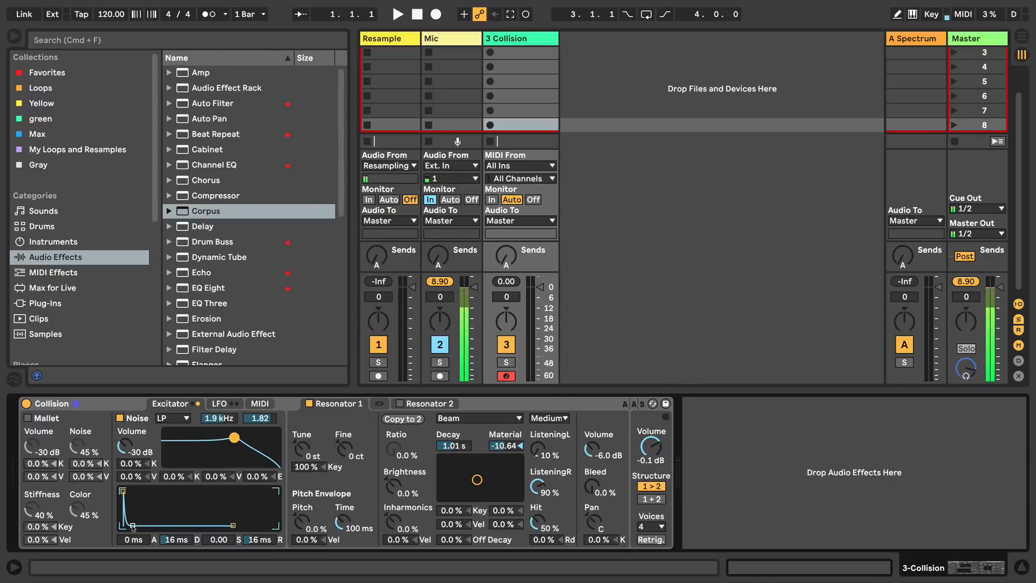
Shape the noise envelope with attack 466 ms, decay 60.0 s, sustain 69.53 and release 2.59 s.
drag(133, 525, 172, 524)
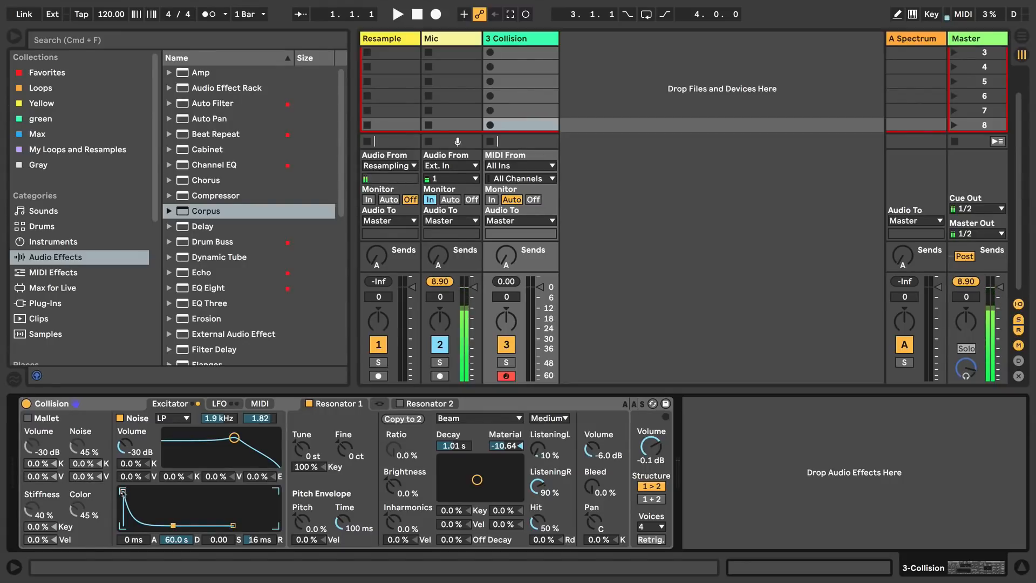
drag(122, 491, 155, 491)
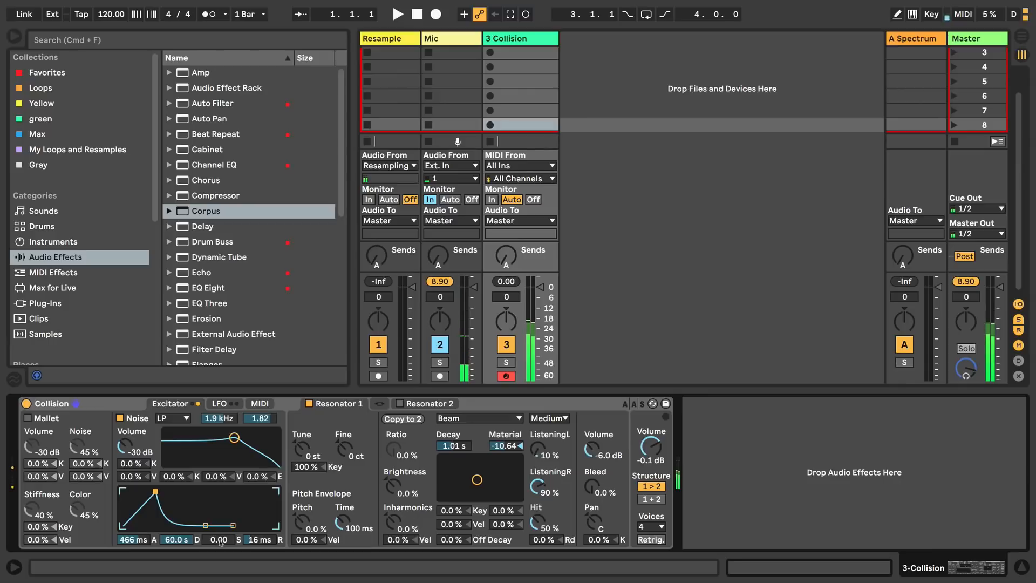
drag(220, 540, 220, 501)
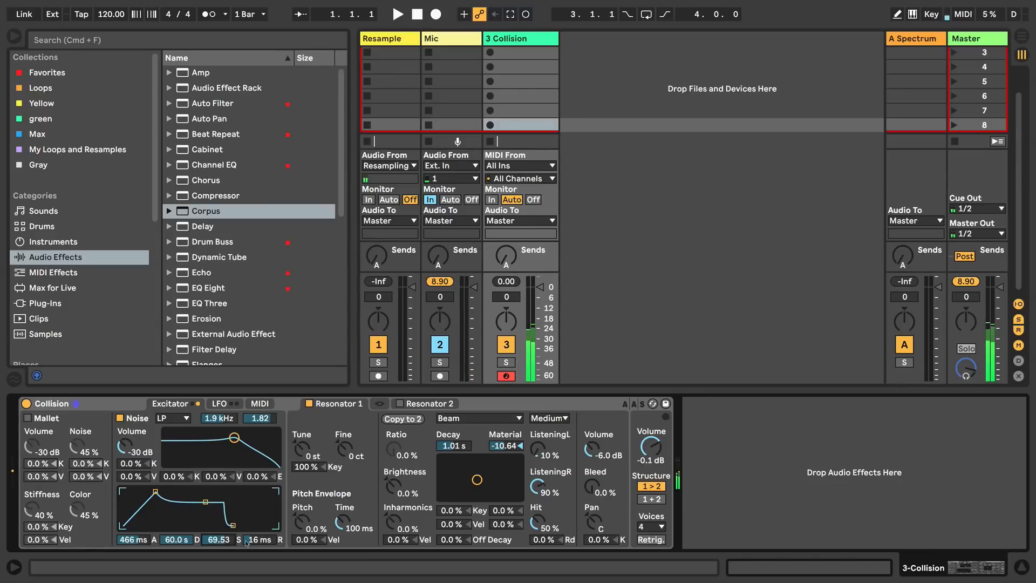
drag(260, 539, 260, 510)
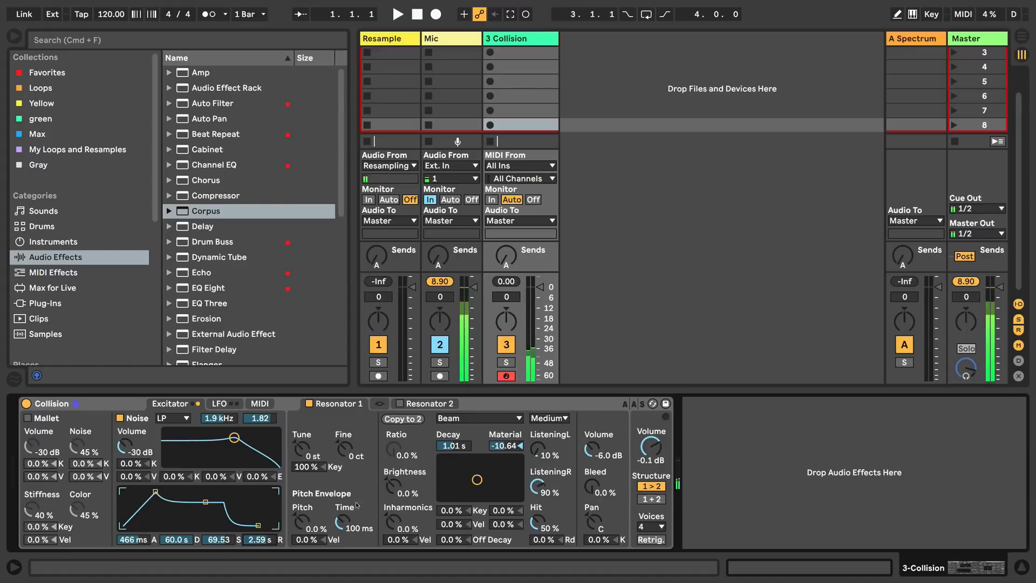
Switch Resonator 1 to String and lengthen the noise envelope's release to 5.85 s.
click(474, 418)
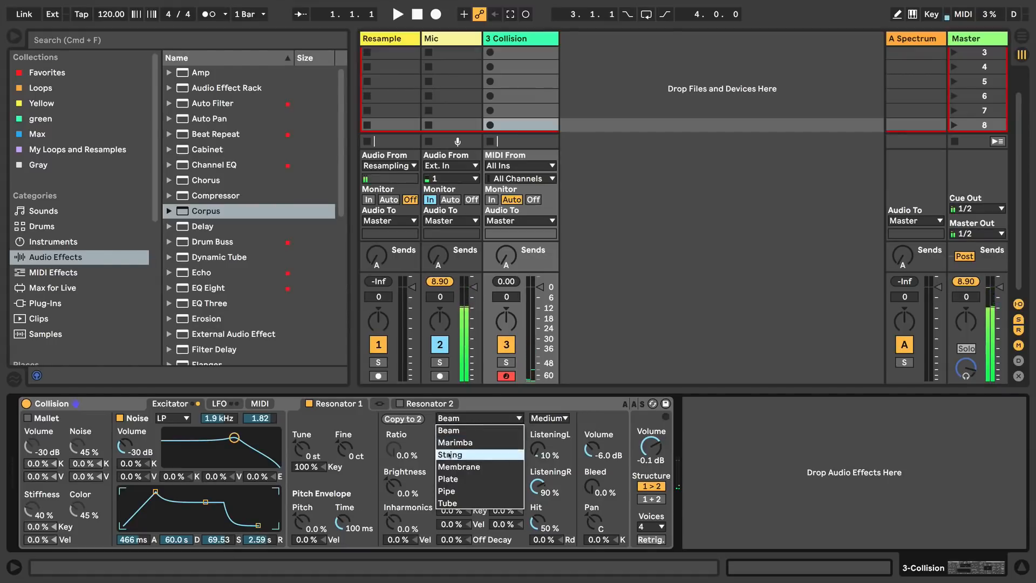
click(450, 454)
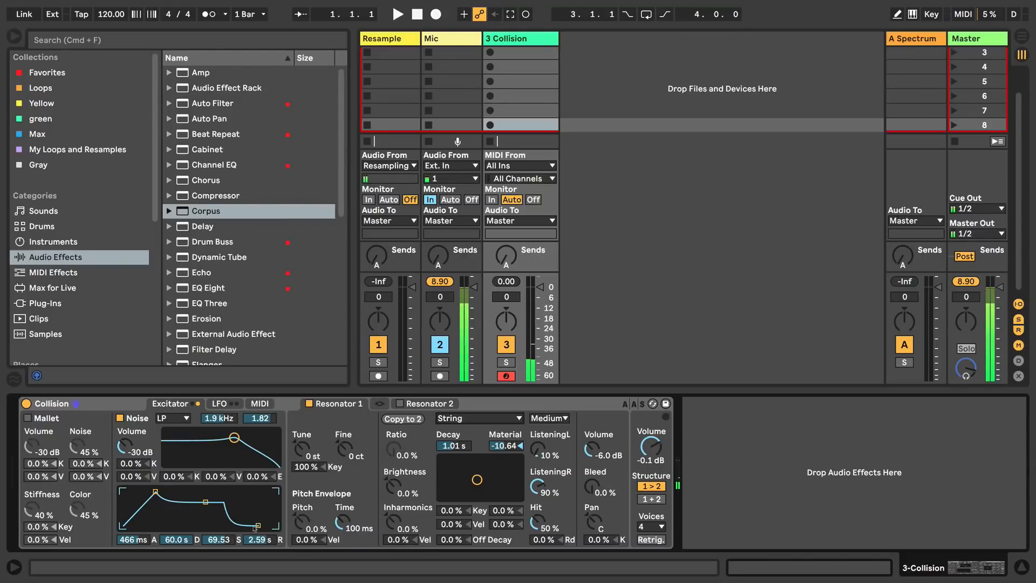
drag(258, 524, 262, 526)
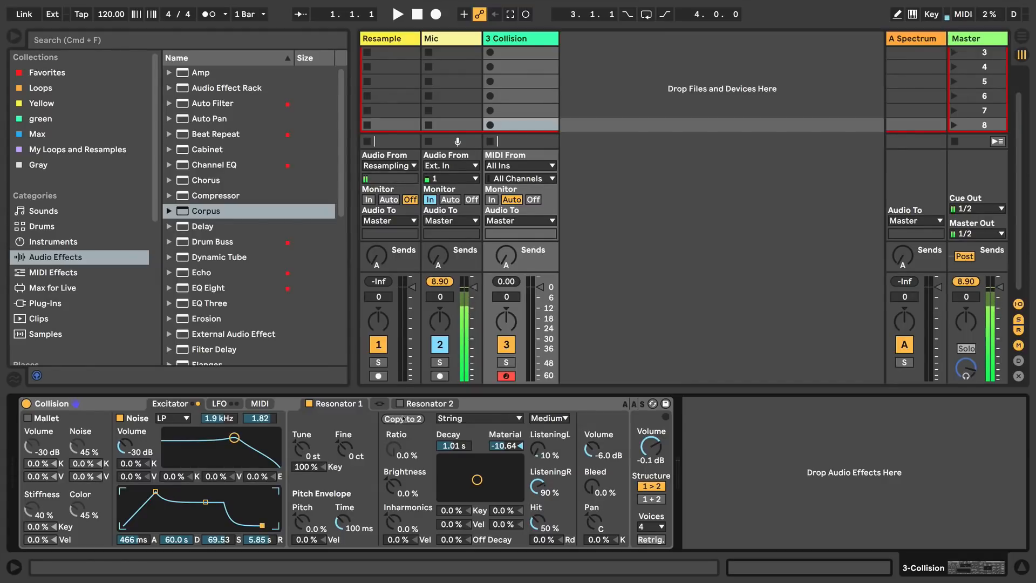
Delete the Collision instrument from its MIDI track.
click(452, 429)
key(Delete)
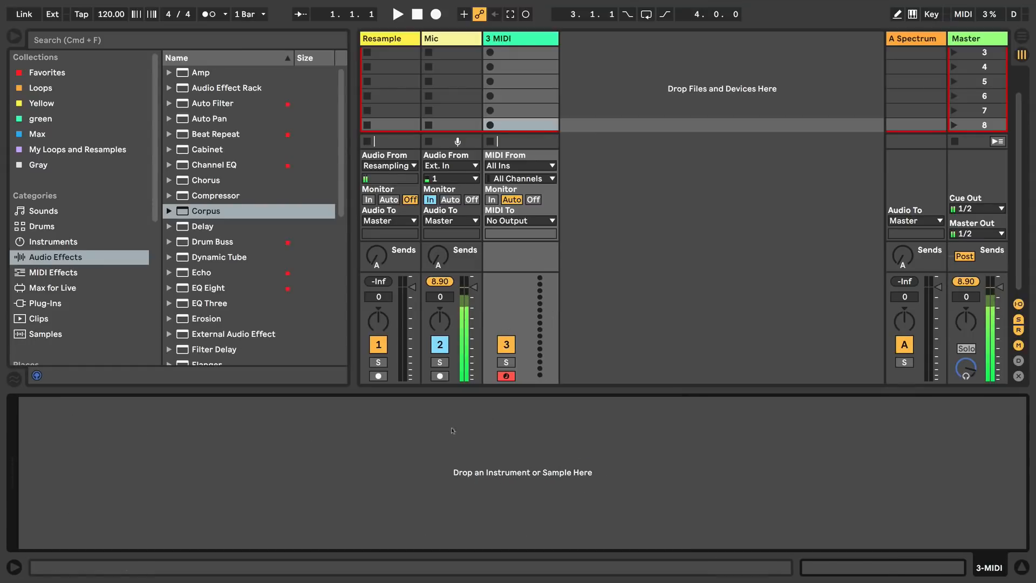
Load Collision onto the MIDI track, record a clip in its scene 8 slot with the metronome on, and restart playback.
click(54, 241)
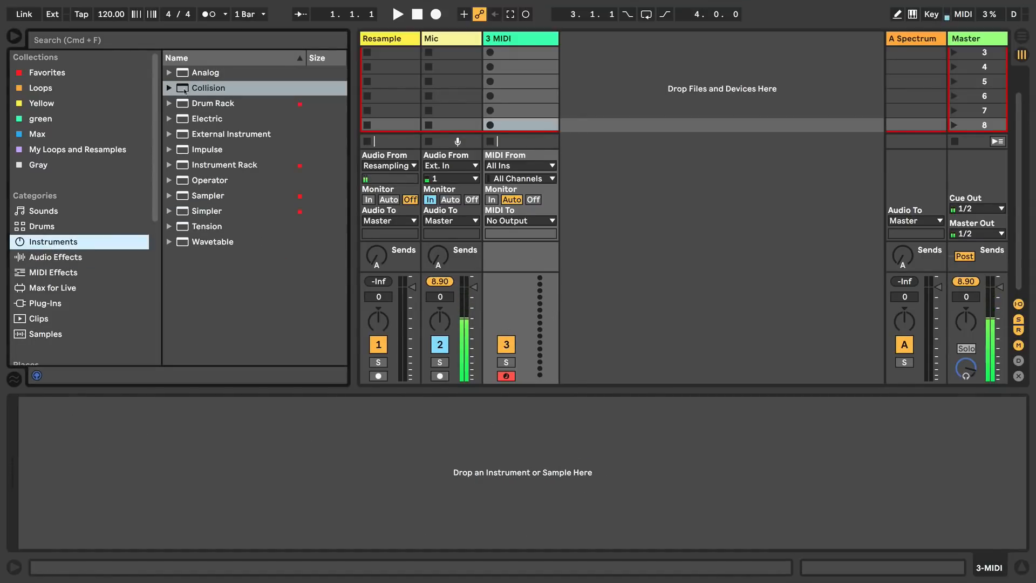
drag(208, 88, 194, 440)
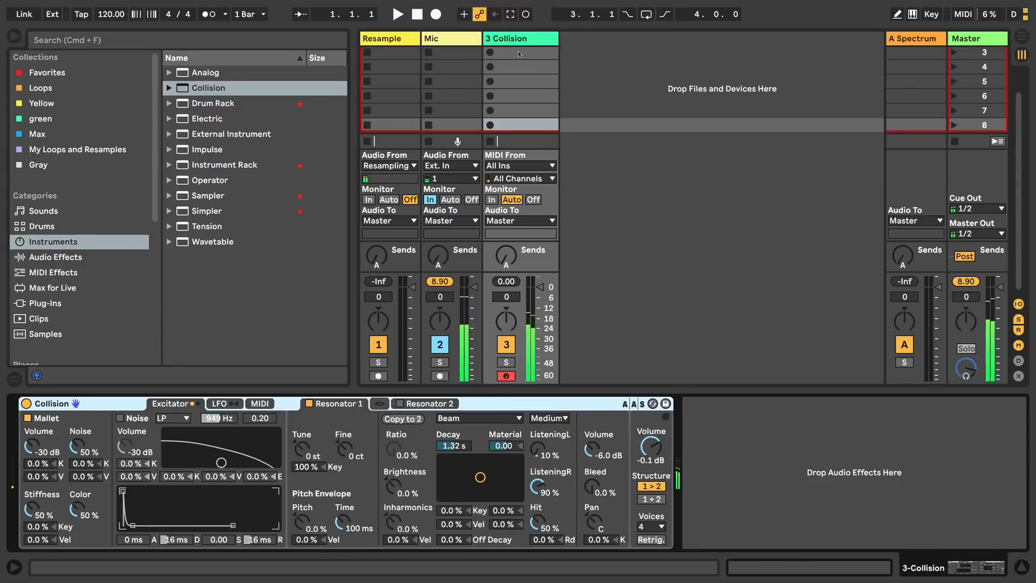
key(o)
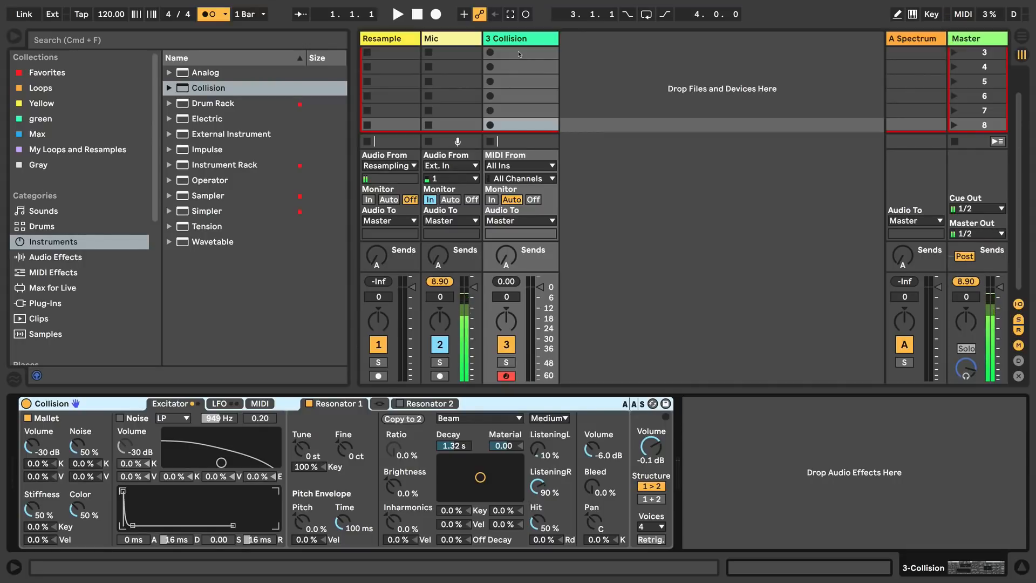
key(Return)
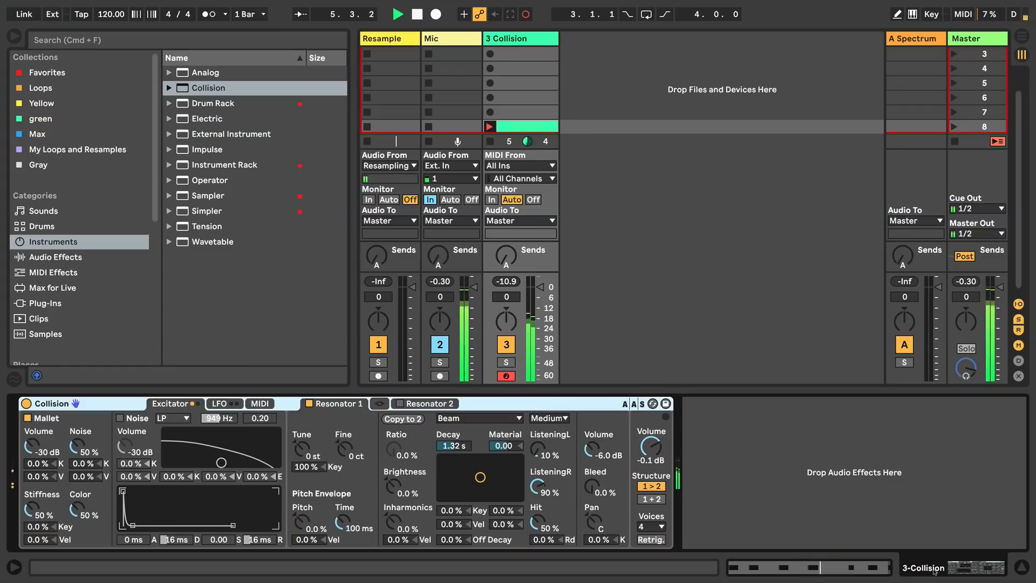
click(935, 570)
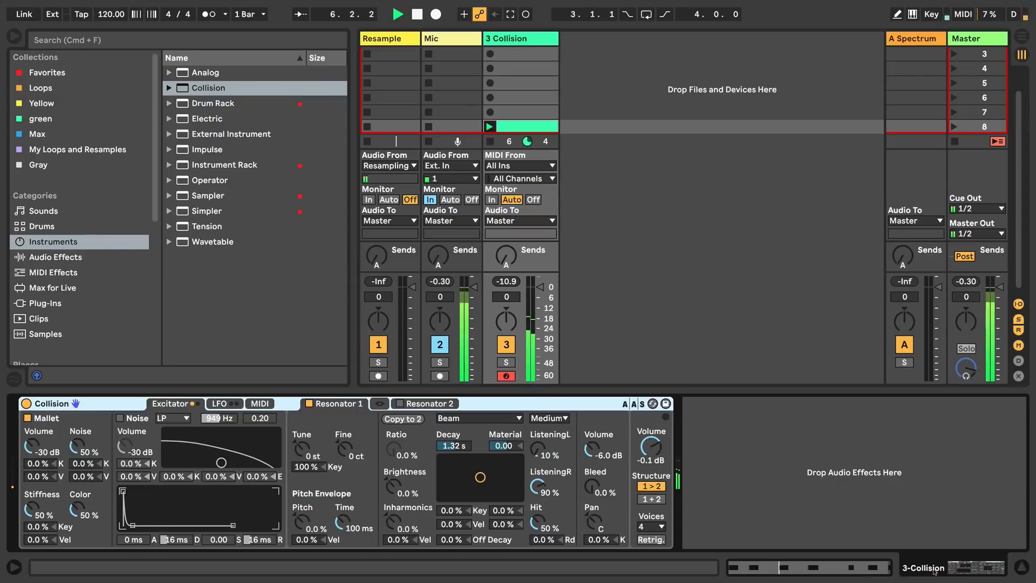
key(space)
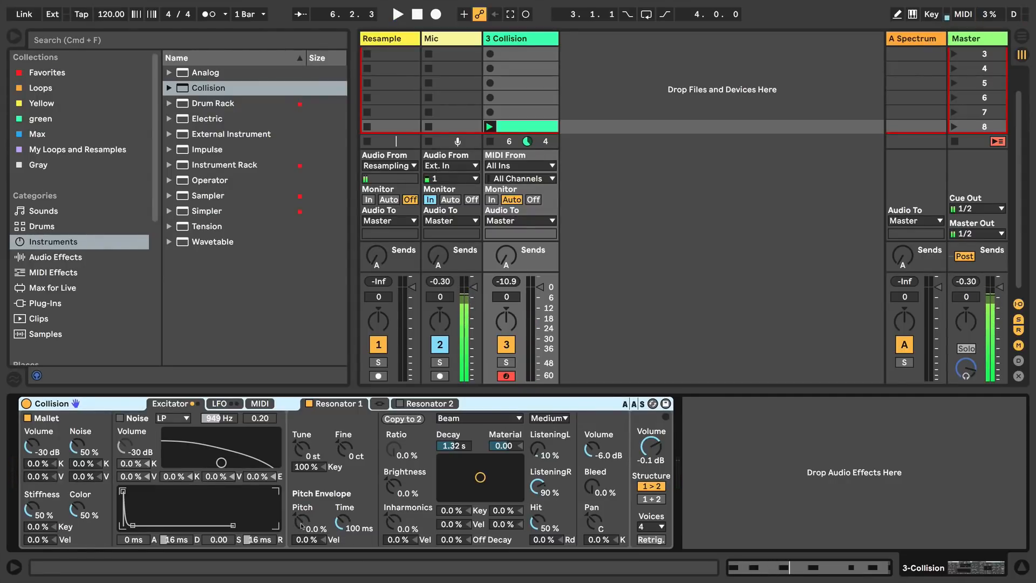
key(space)
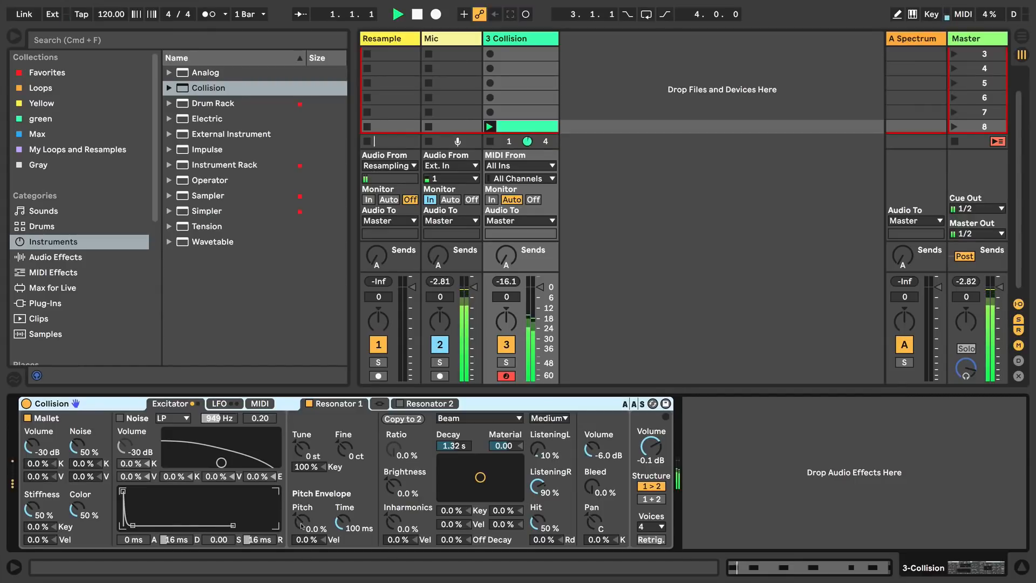
Set Resonator 1's pitch envelope to 100% with a time of 10 ms.
drag(302, 525, 302, 469)
drag(350, 520, 350, 556)
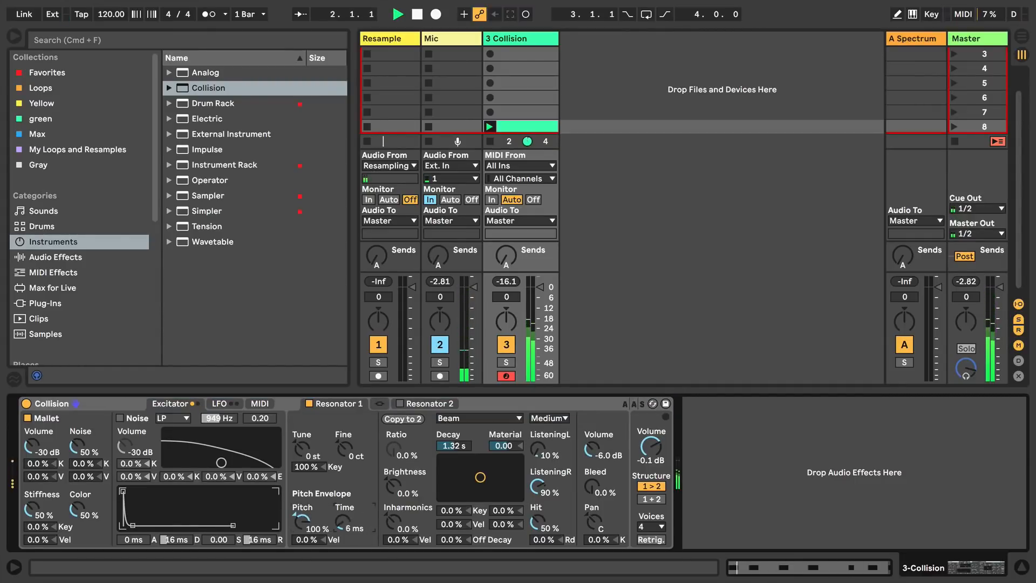
drag(350, 521, 350, 515)
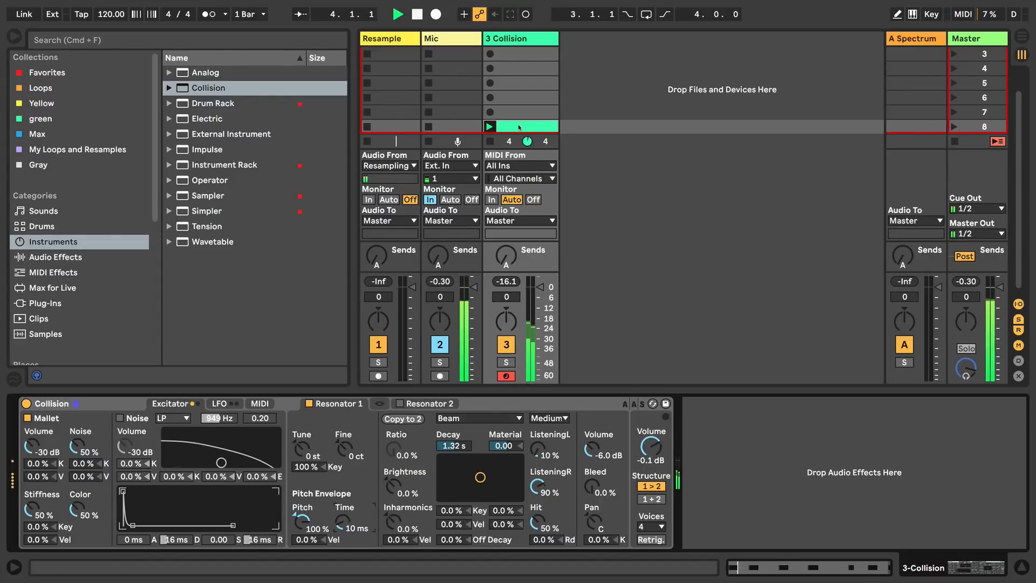
Transpose all notes in the recorded clip down to C1 and return to the Collision device.
double_click(519, 127)
drag(312, 396, 1014, 304)
key(shift+Down)
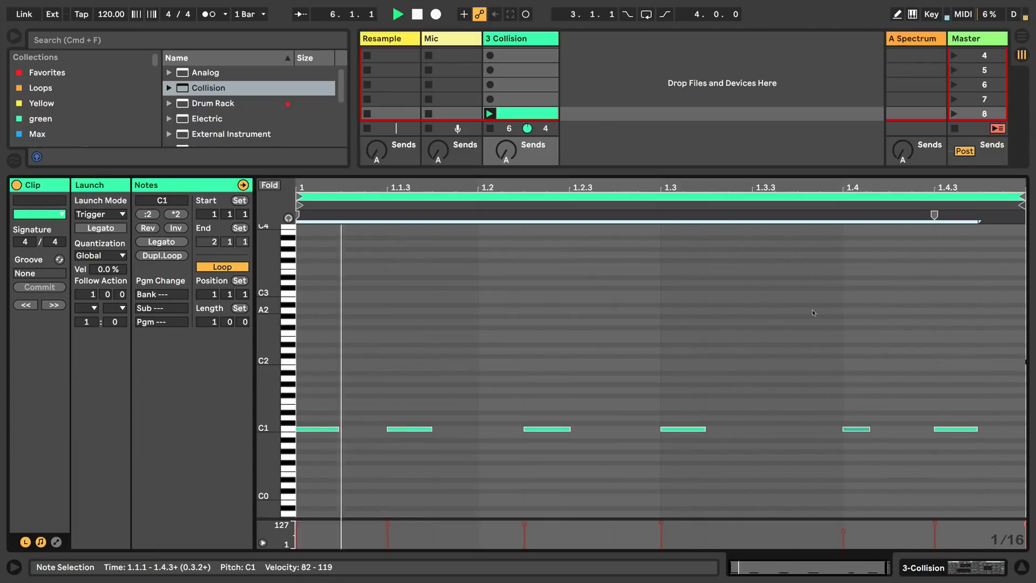
click(923, 570)
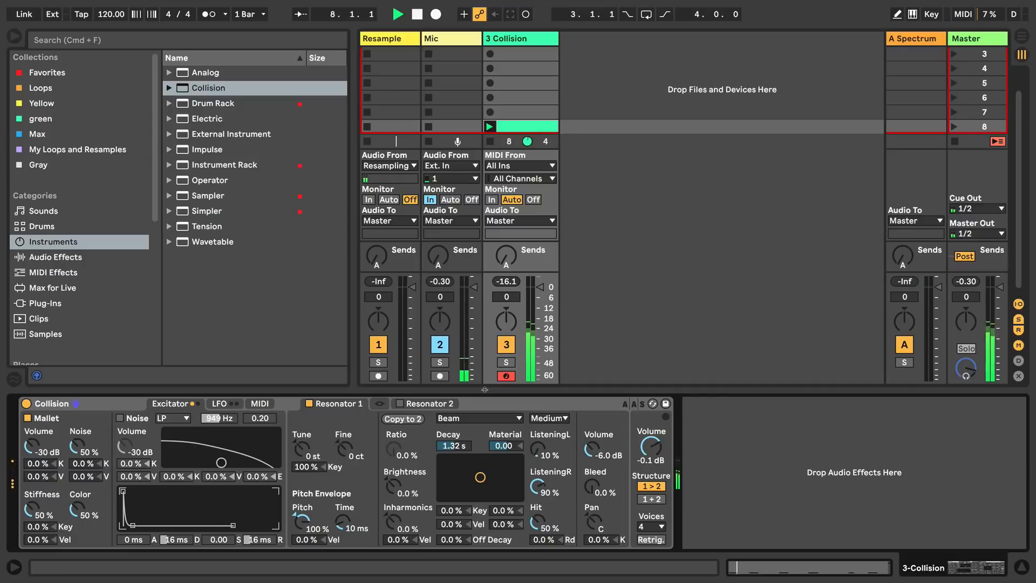
Switch Resonator 1 to Membrane with volume 0.0 dB, decay 1.08 s and material 19.15, and raise the output volume to 1.1 dB.
click(477, 420)
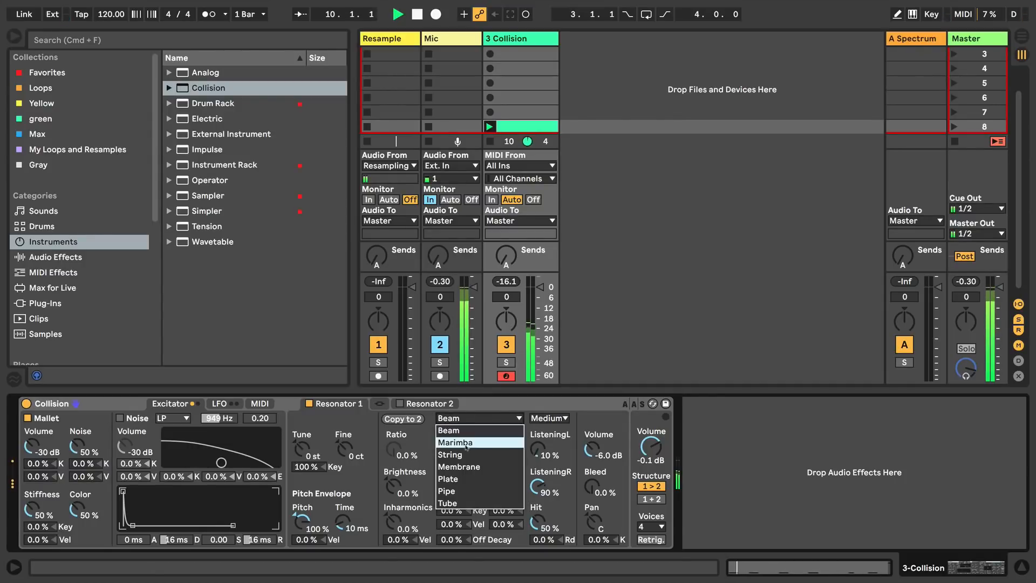
click(450, 467)
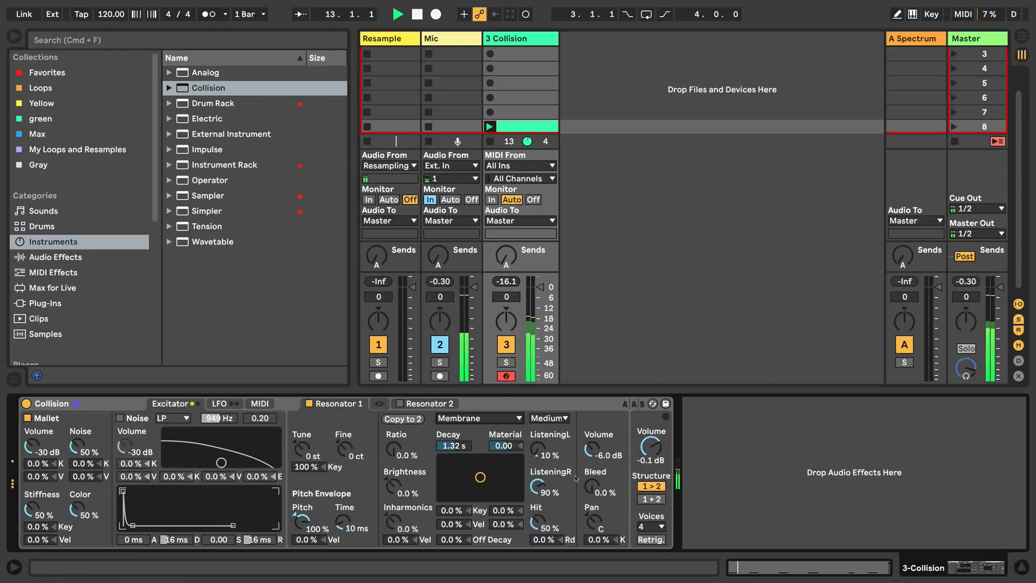
drag(591, 450, 650, 440)
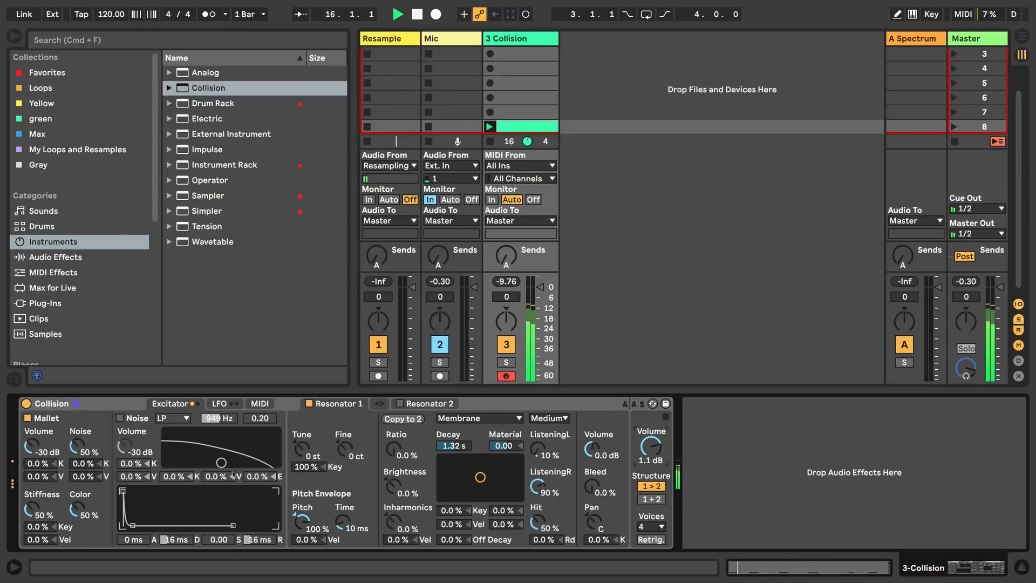
drag(480, 477, 467, 470)
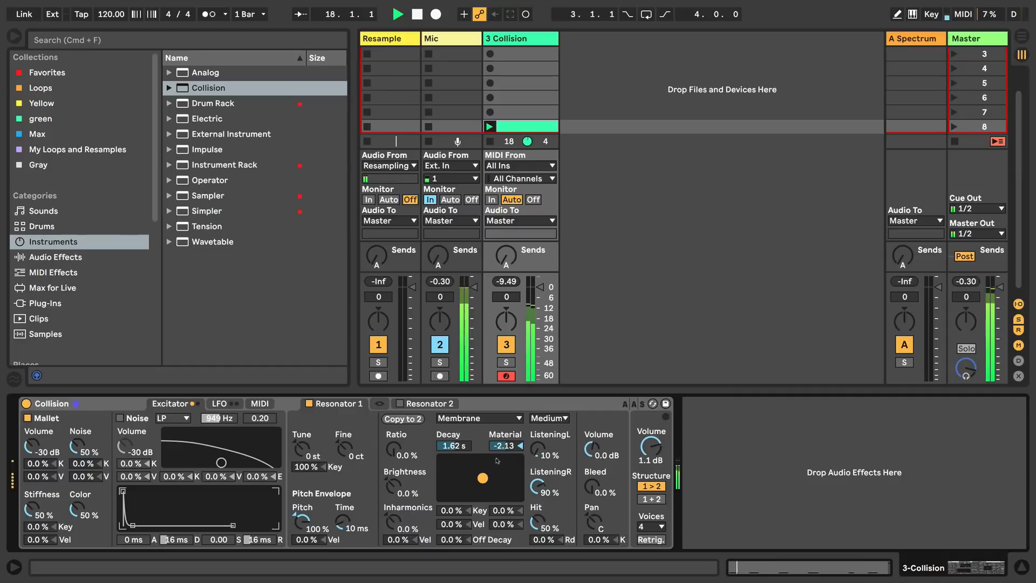
mouse_move(484, 478)
mouse_down()
mouse_move(478, 464)
mouse_move(477, 474)
mouse_up()
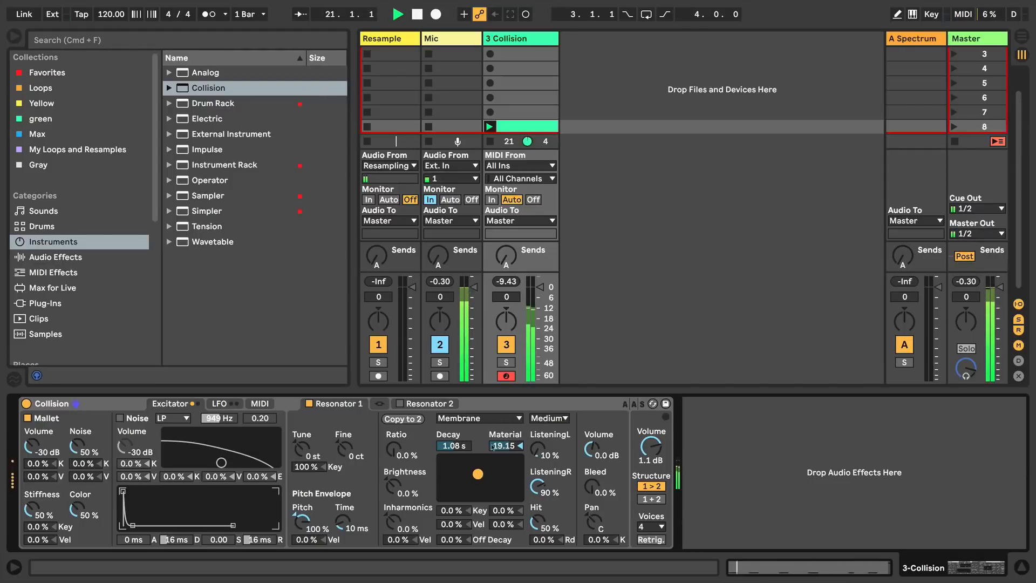
Try the Plate and Pipe types on Resonator 1 and return to Membrane.
click(502, 419)
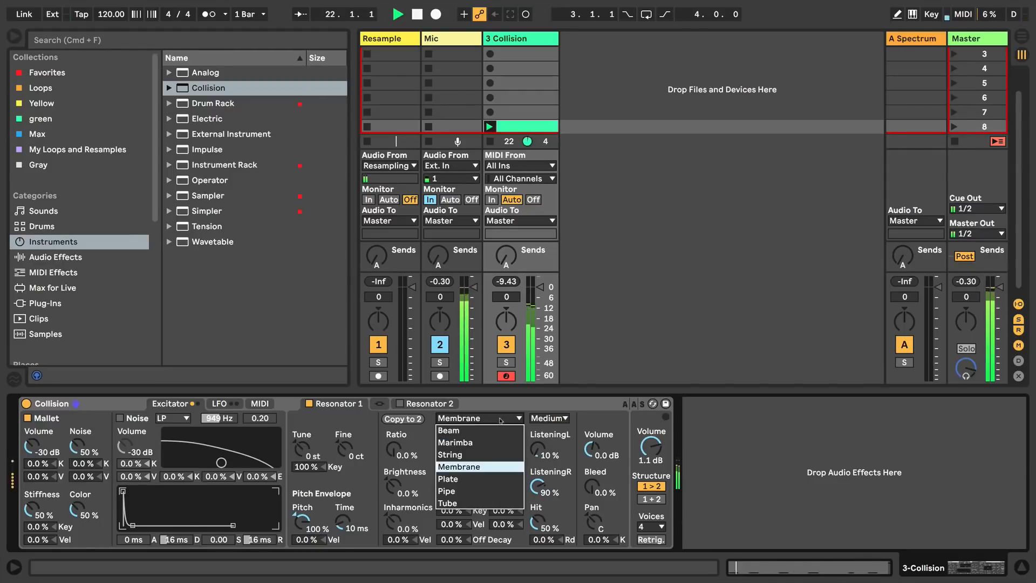
click(485, 477)
click(498, 420)
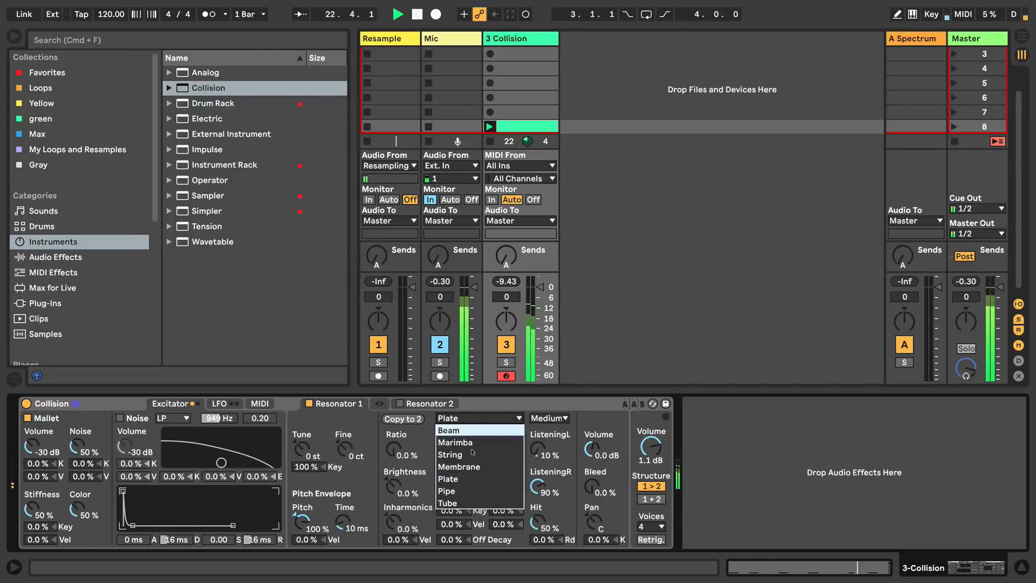
click(463, 491)
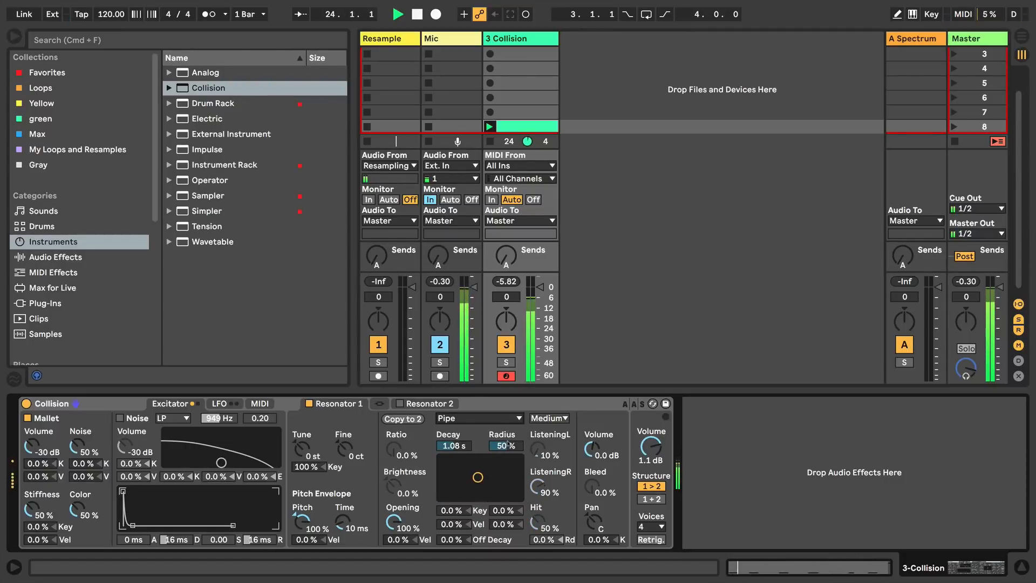
click(500, 419)
click(471, 466)
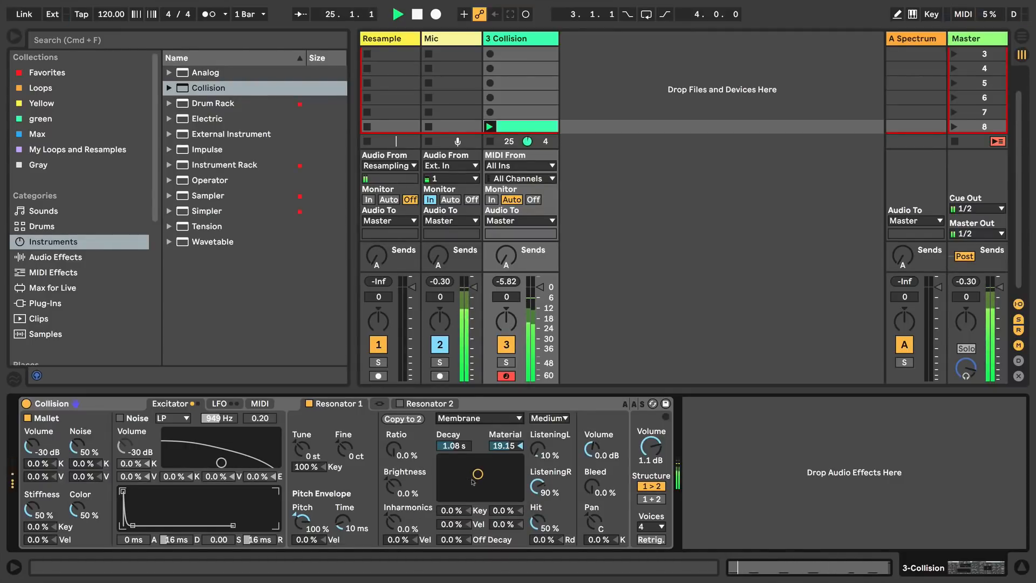
Set the membrane's decay to 583 ms and material to -53.19, and lengthen the pitch envelope time to 167 ms.
mouse_move(477, 474)
mouse_down()
mouse_move(519, 482)
mouse_move(466, 484)
mouse_up()
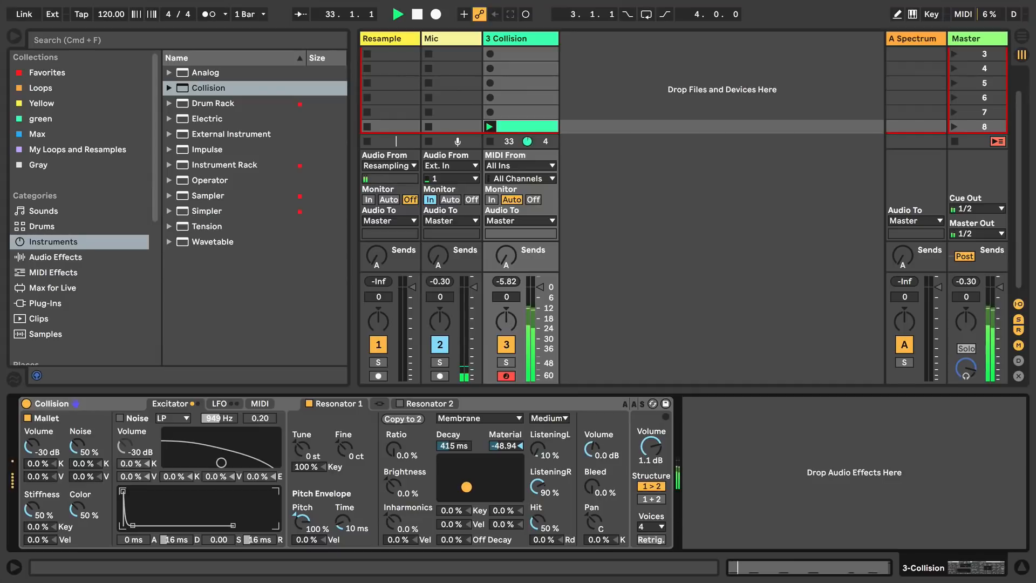
drag(466, 487, 468, 488)
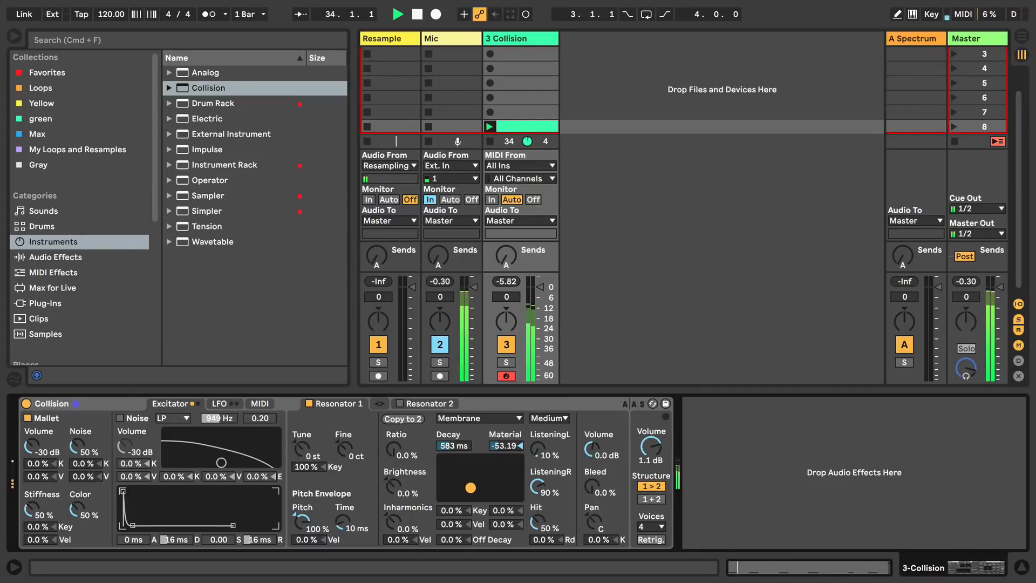
drag(341, 522, 373, 504)
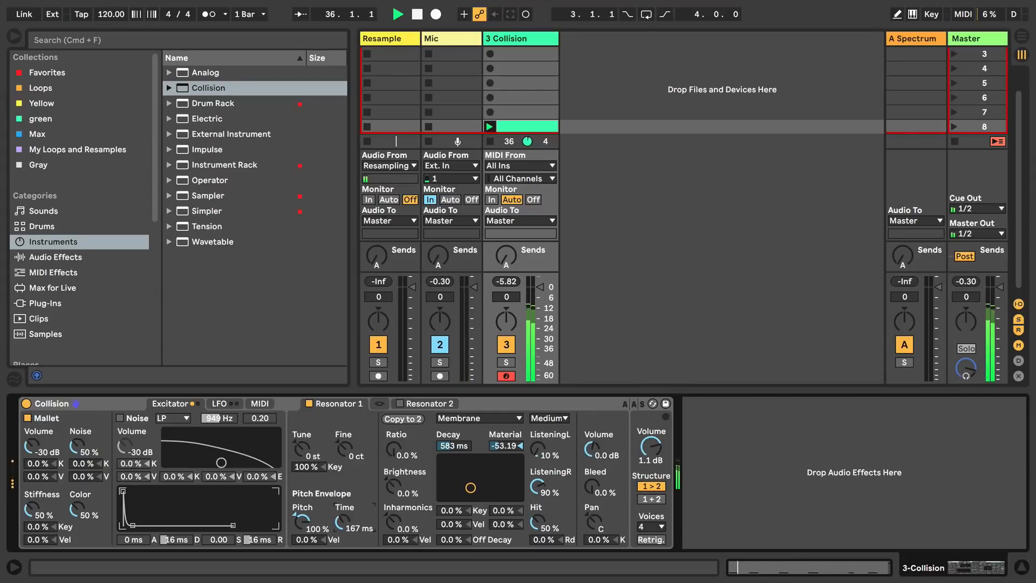
Set the membrane's decay to 2.62 s and material to -65.96, trying a higher Inharmonics amount and resetting it.
drag(471, 488, 489, 490)
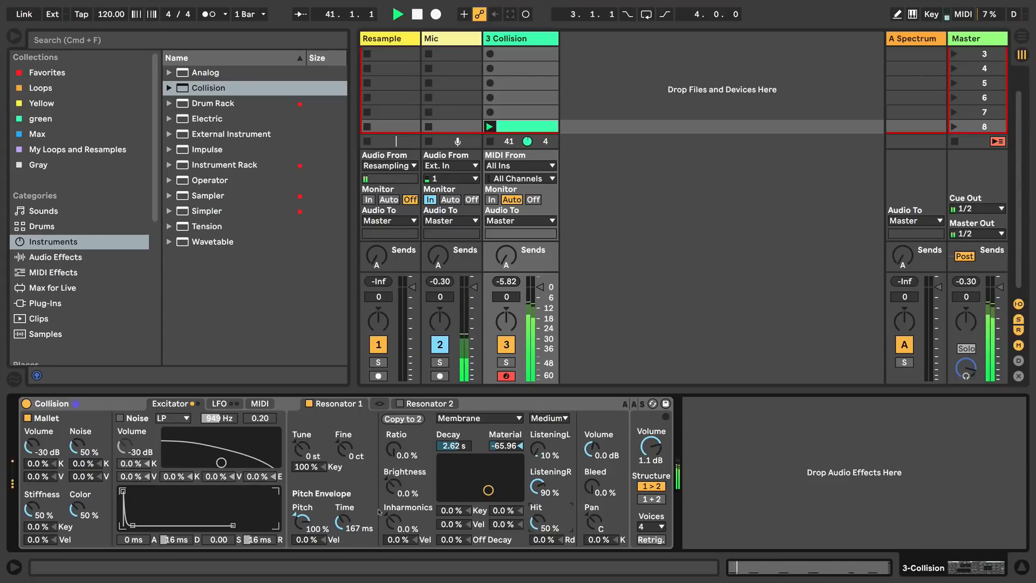
drag(391, 519, 390, 460)
double_click(385, 519)
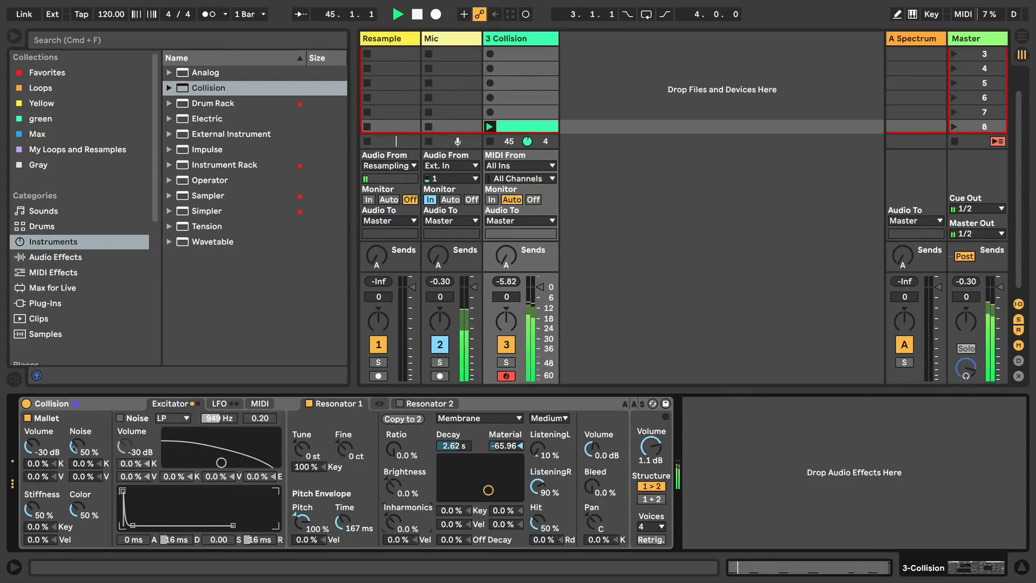
Set the mallet's noise to 75% and stiffness to 49%, and the membrane's decay to 1.39 s with material -64.06.
drag(77, 447, 77, 413)
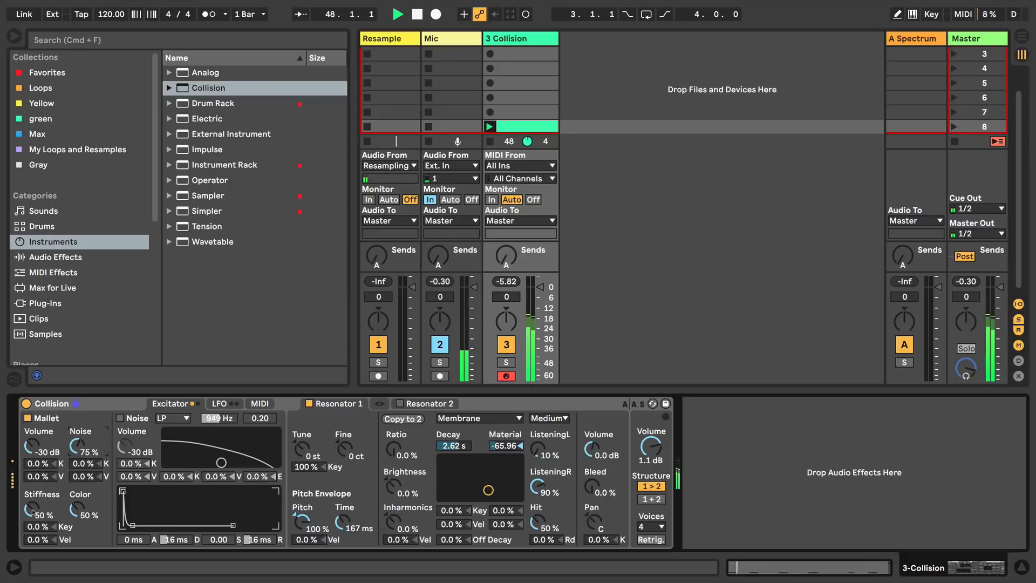
drag(31, 509, 31, 513)
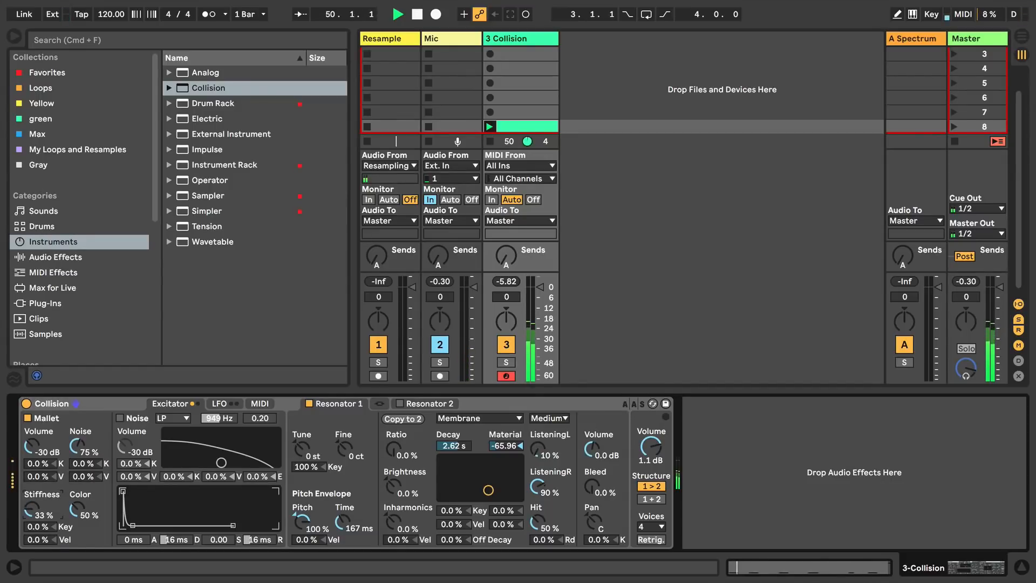
drag(31, 513, 29, 509)
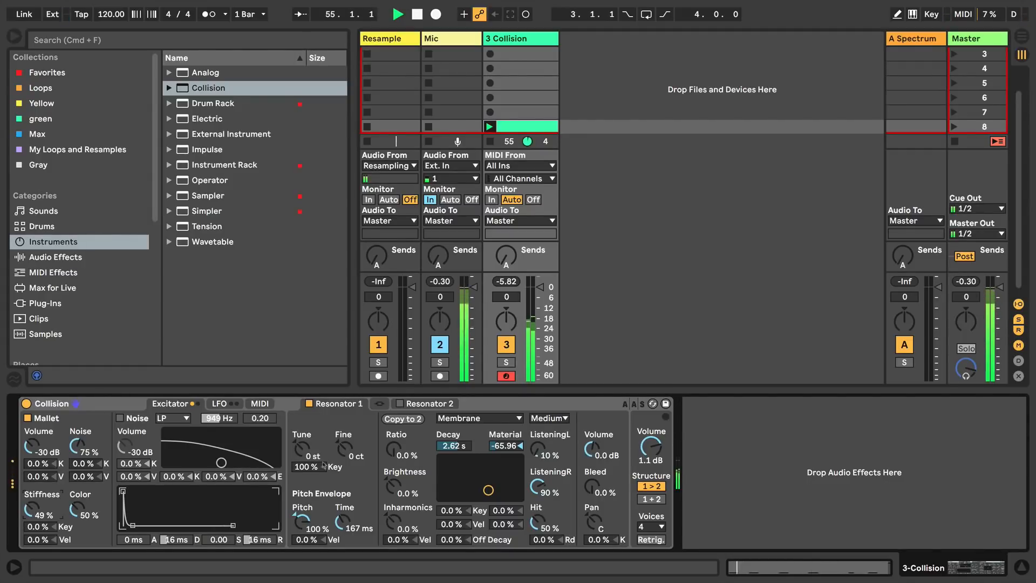
mouse_move(488, 489)
mouse_down()
mouse_move(480, 468)
mouse_move(480, 489)
mouse_up()
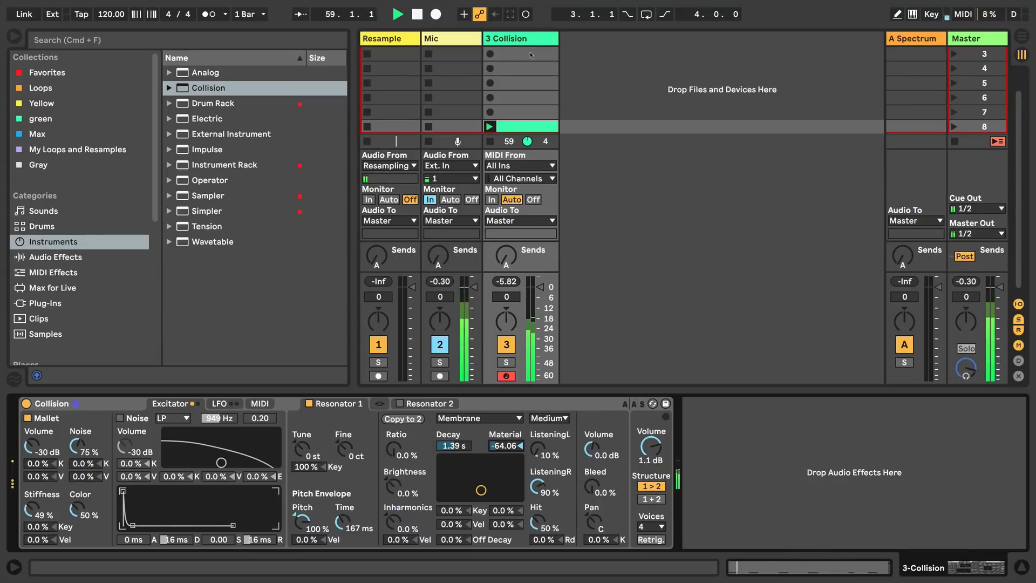
Duplicate the Collision track and give the copy's scene 8 clip only C2 notes on beats 2 and 4.
click(511, 41)
key(super+d)
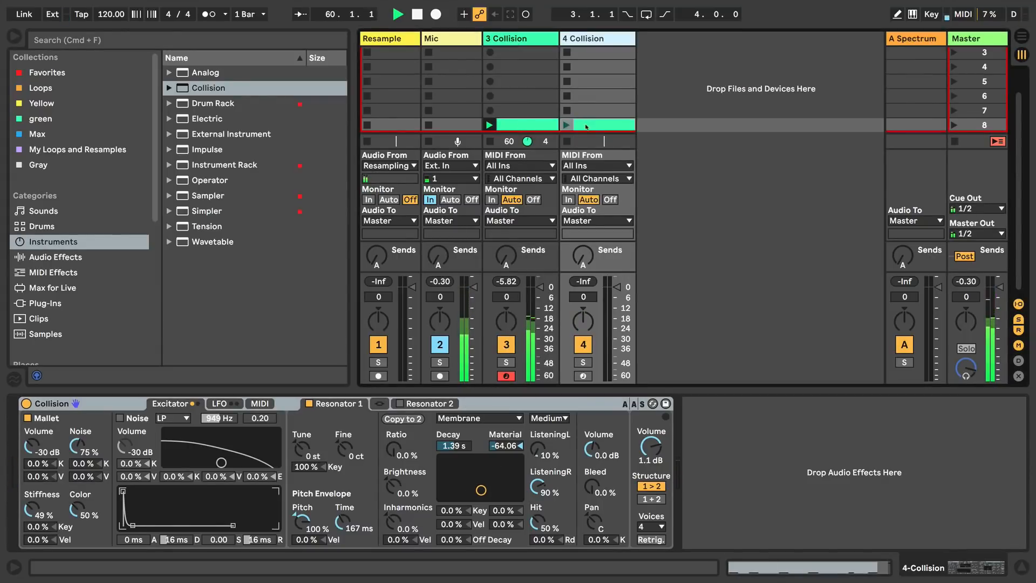
click(590, 127)
double_click(589, 126)
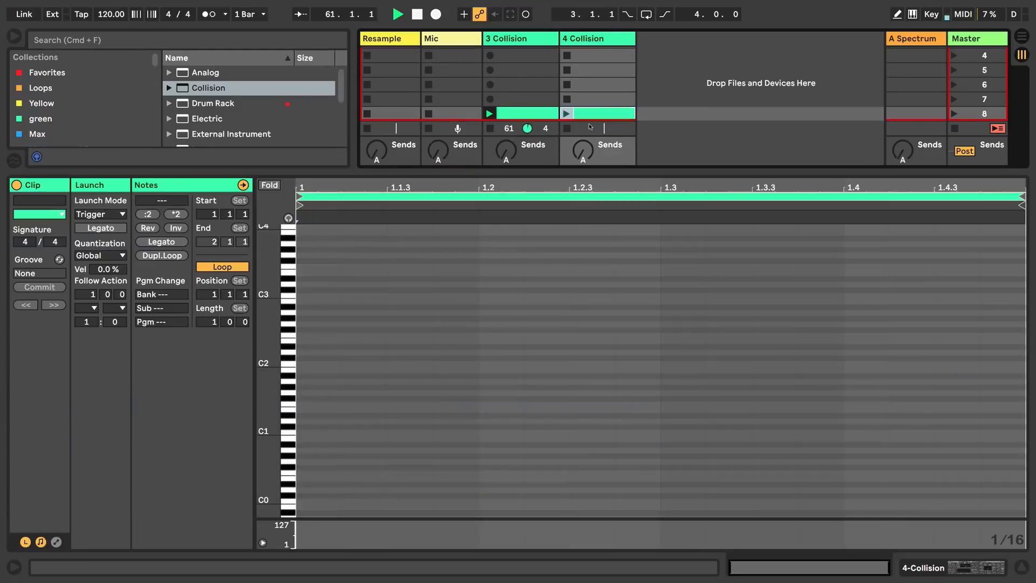
double_click(488, 364)
double_click(850, 365)
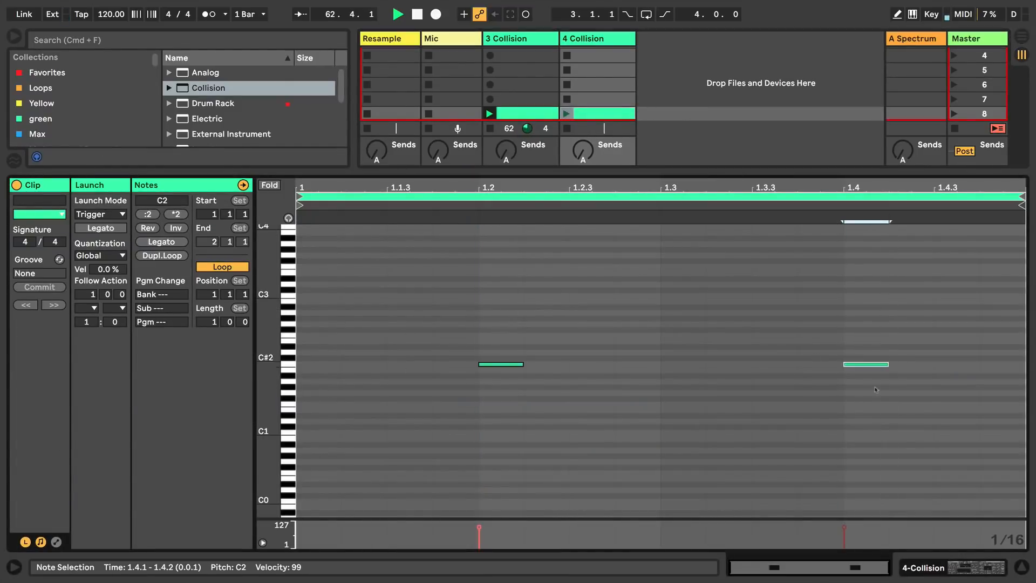
Launch the duplicate track's clip and set its Collision to mallet stiffness 38%, resonator decay 509 ms and material -61.70.
click(1021, 566)
click(566, 156)
double_click(598, 39)
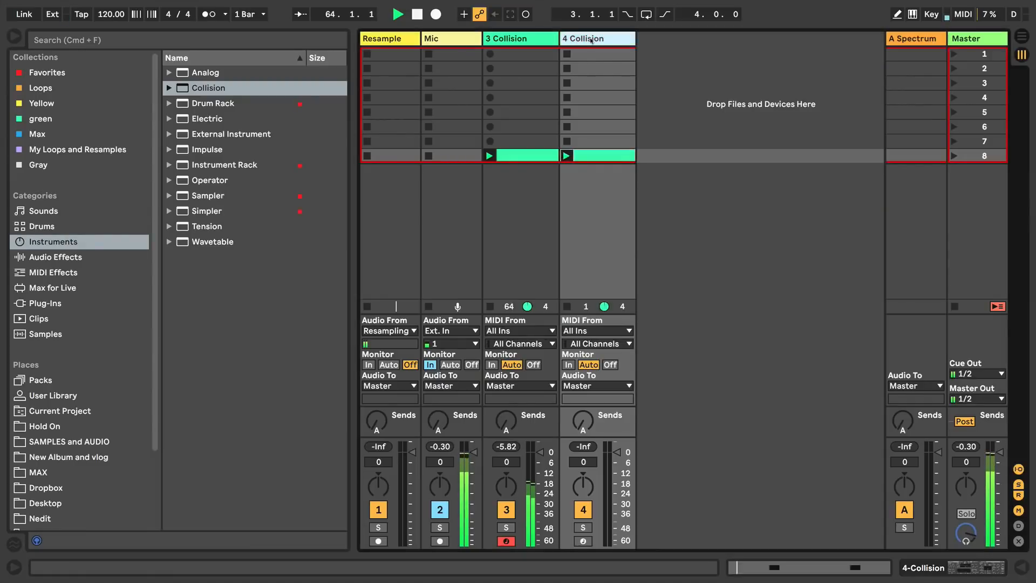
drag(30, 508, 31, 528)
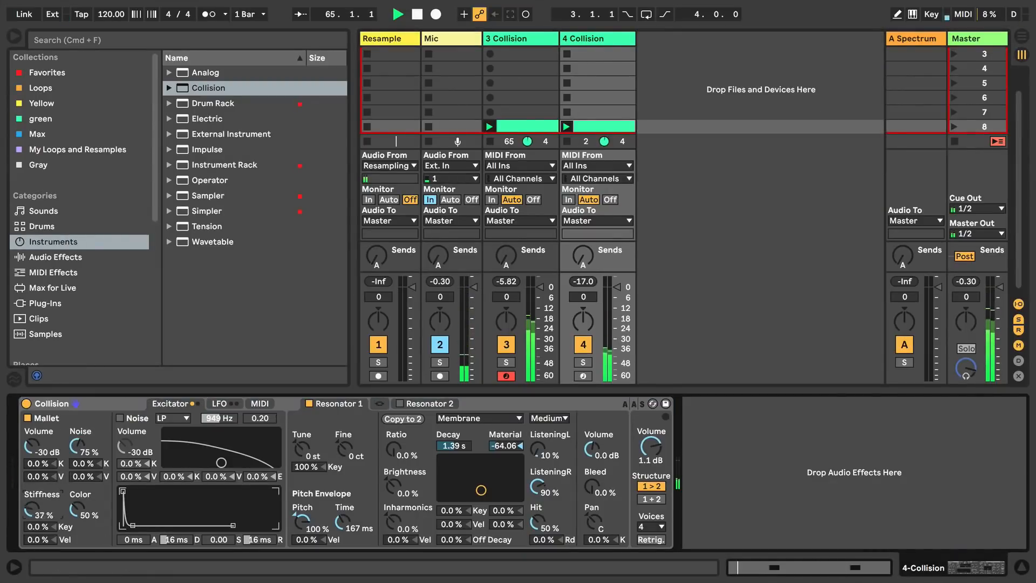
mouse_move(452, 495)
mouse_down()
mouse_move(476, 484)
mouse_move(466, 485)
mouse_move(472, 471)
mouse_move(484, 485)
mouse_move(466, 489)
mouse_up()
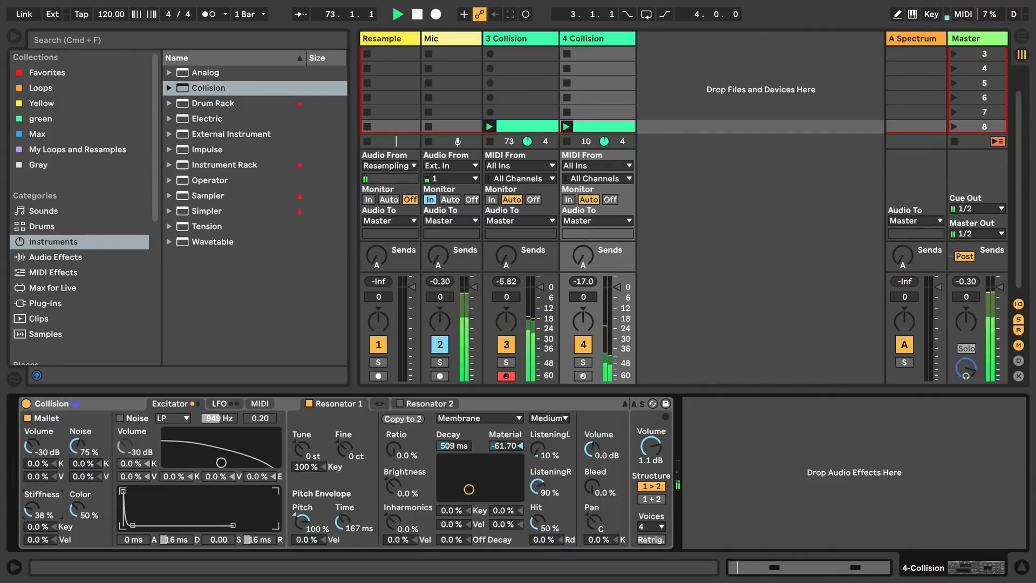
Set the 4 Collision track's pitch envelope time to 12 ms and its membrane to decay 316 ms with material -57.45.
drag(341, 521, 341, 540)
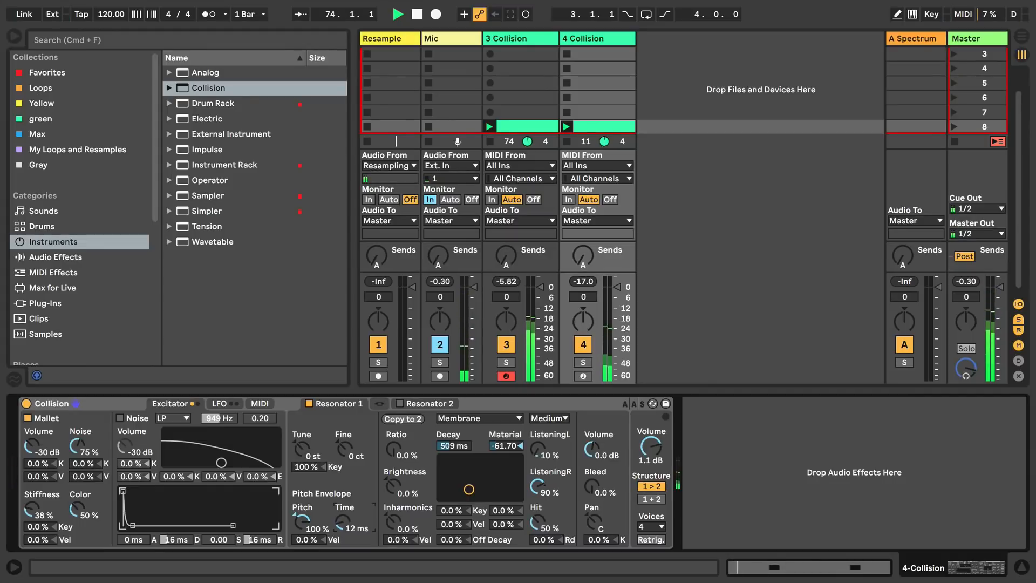
drag(470, 489, 464, 488)
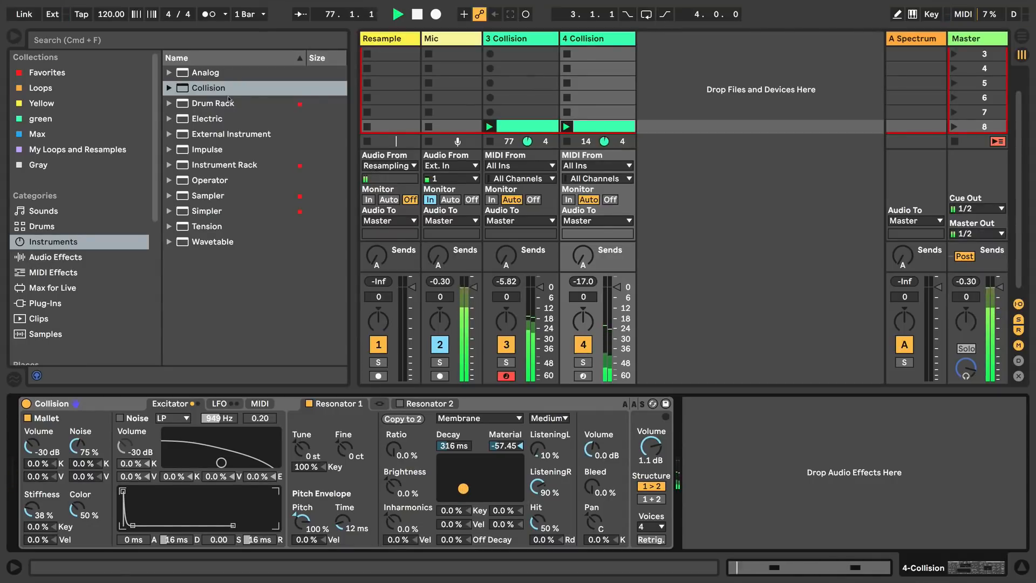
Add a third Collision track, fill its scene 8 clip with C3 sixteenth notes and launch it, then return to its device settings.
click(178, 87)
drag(178, 88, 739, 79)
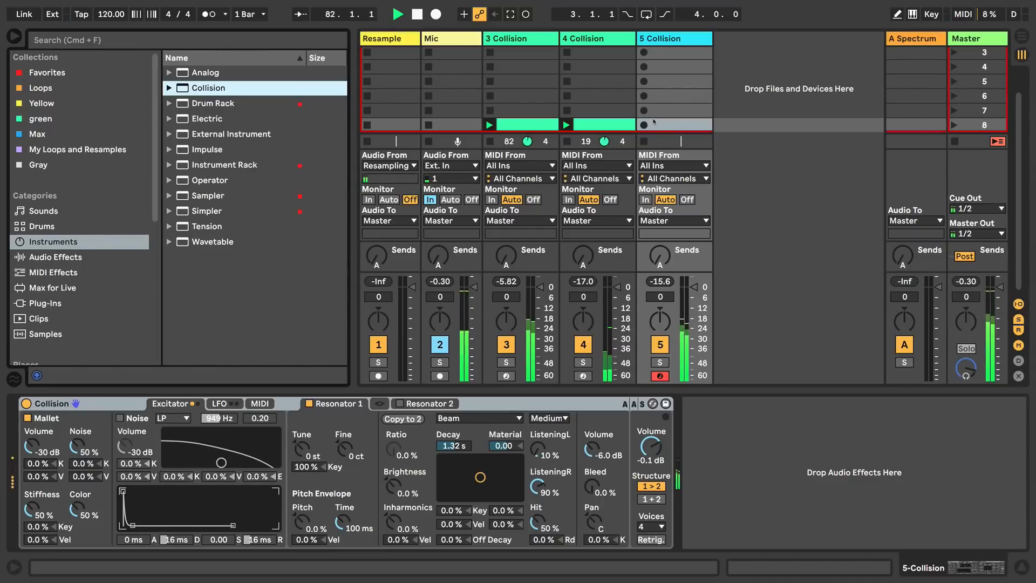
click(654, 122)
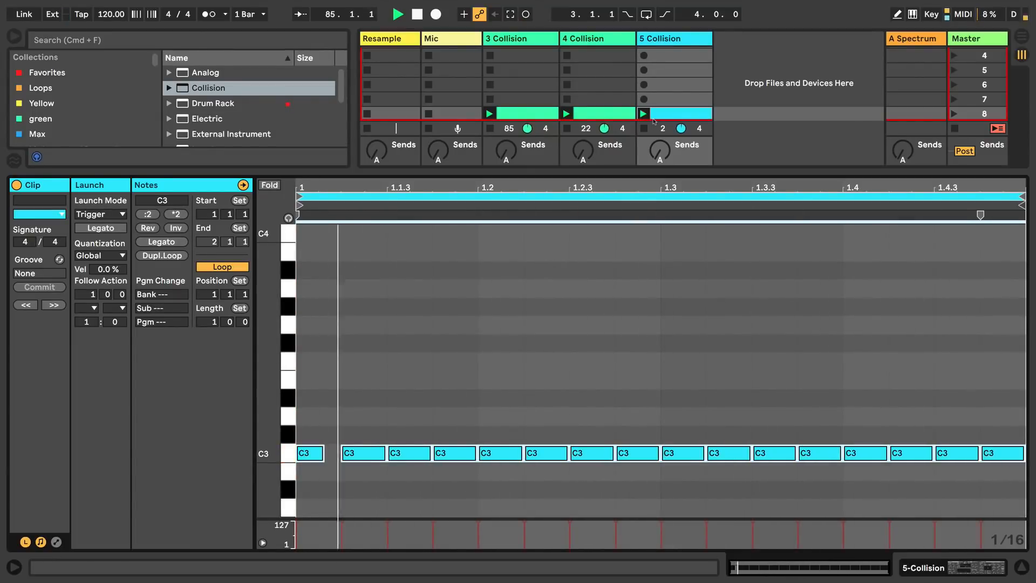
click(925, 568)
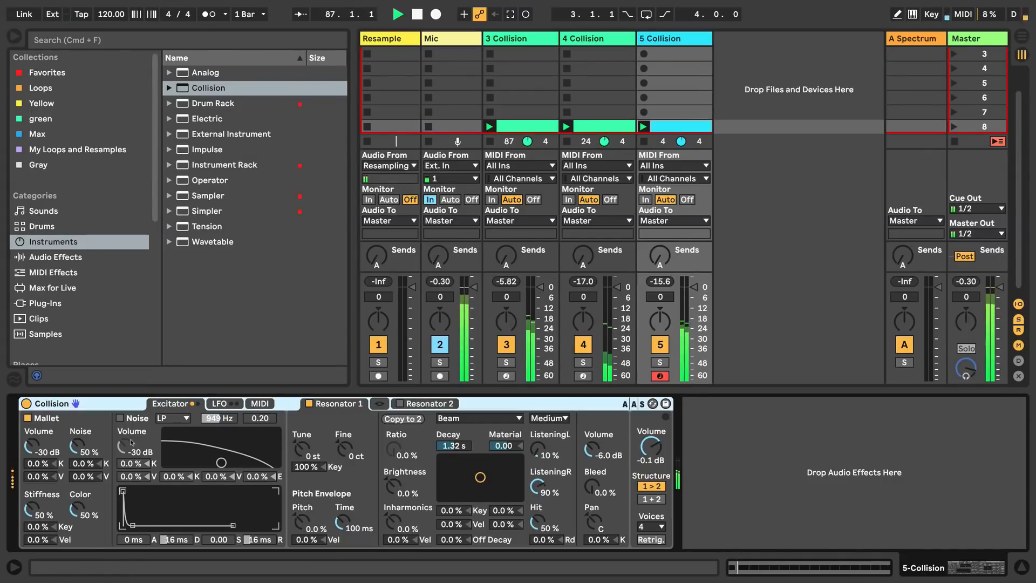
Set the new Collision's mallet noise to 86% and choose a Marimba resonator with decay 171 ms and material -44.68.
drag(83, 445, 83, 435)
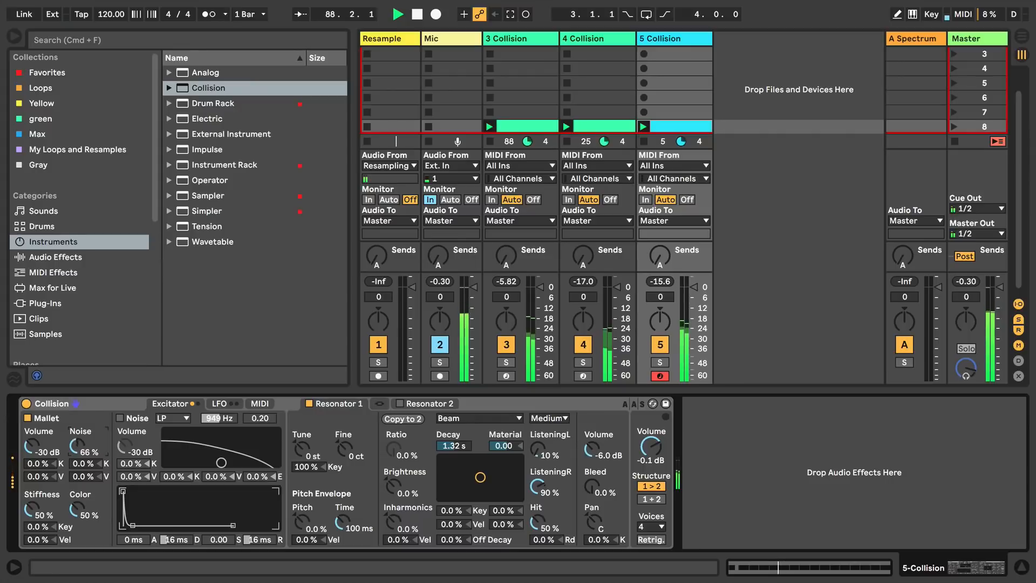
click(475, 418)
click(455, 443)
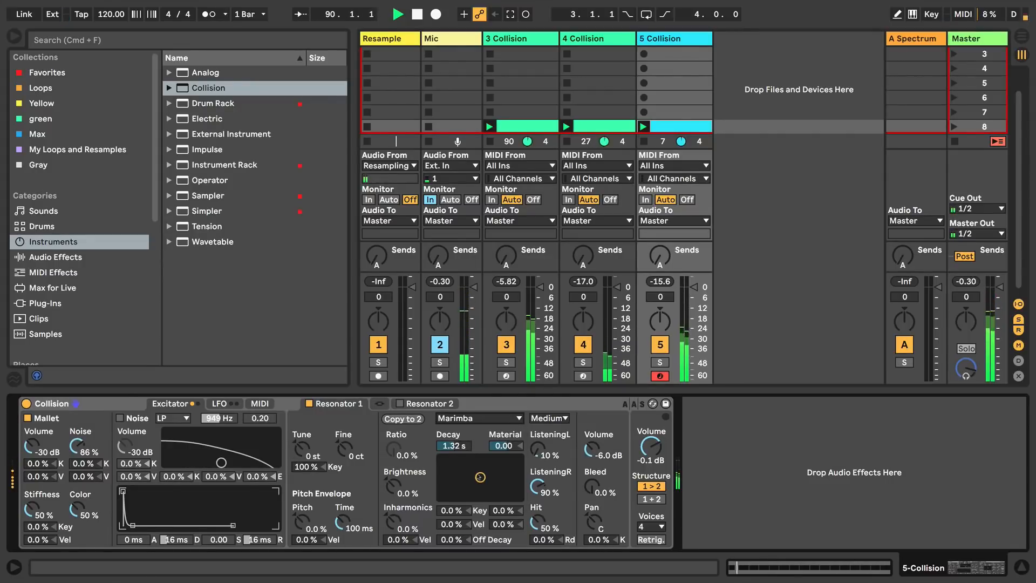
drag(476, 479, 456, 485)
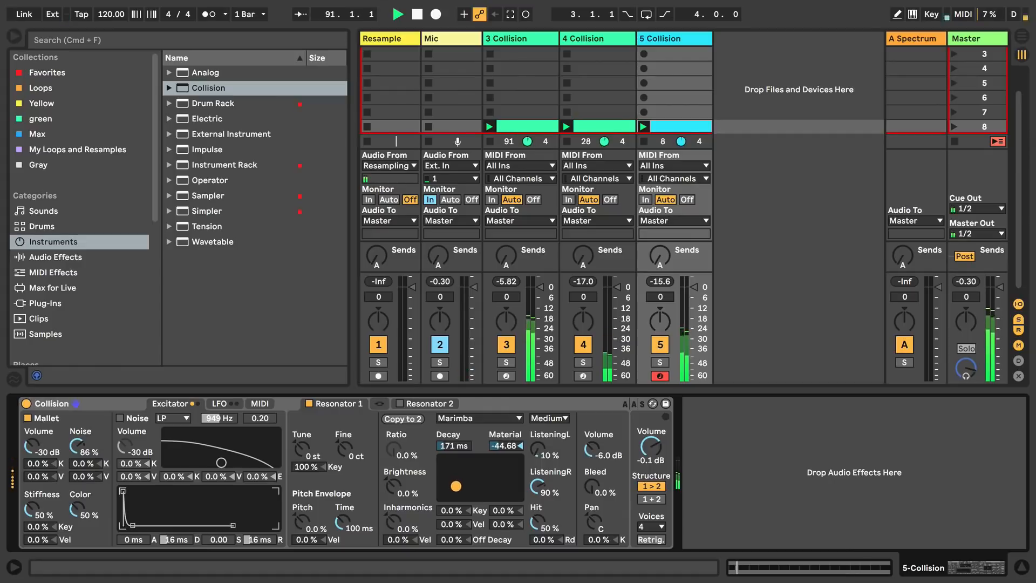
Try the String resonator, then switch to Plate with decay 183 ms and material -65.96.
click(483, 418)
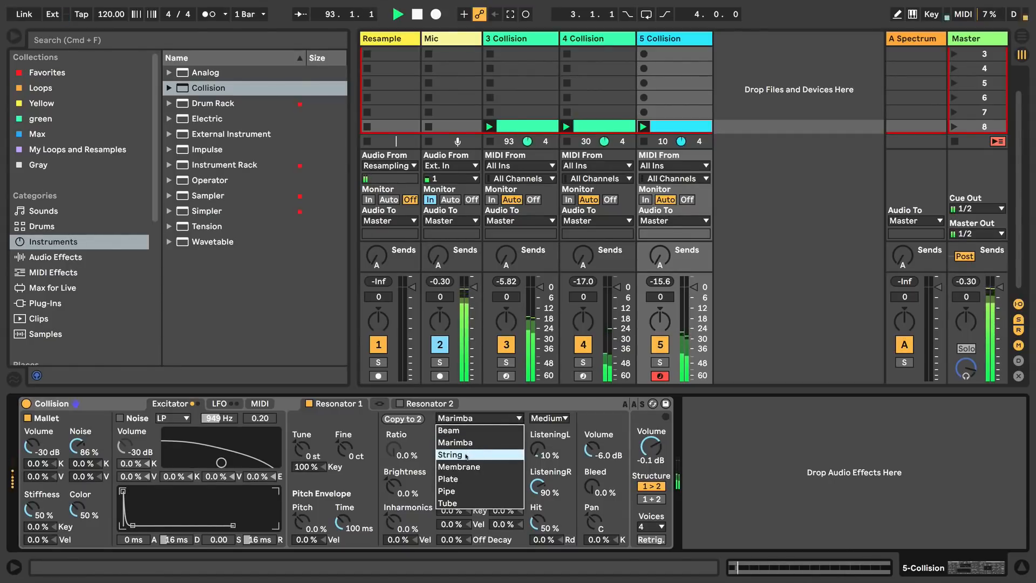
click(467, 454)
click(470, 418)
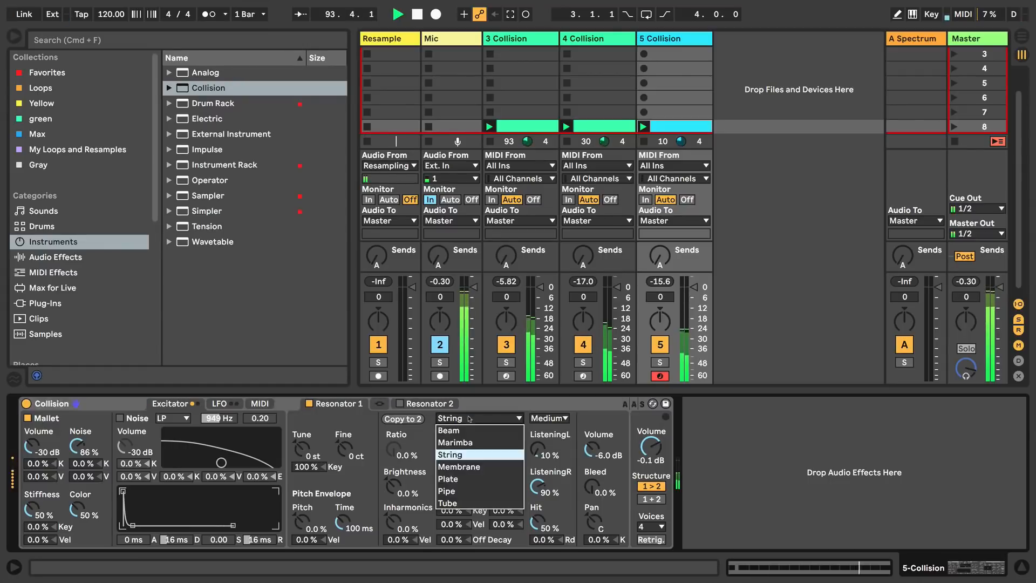
click(448, 478)
drag(453, 488, 456, 490)
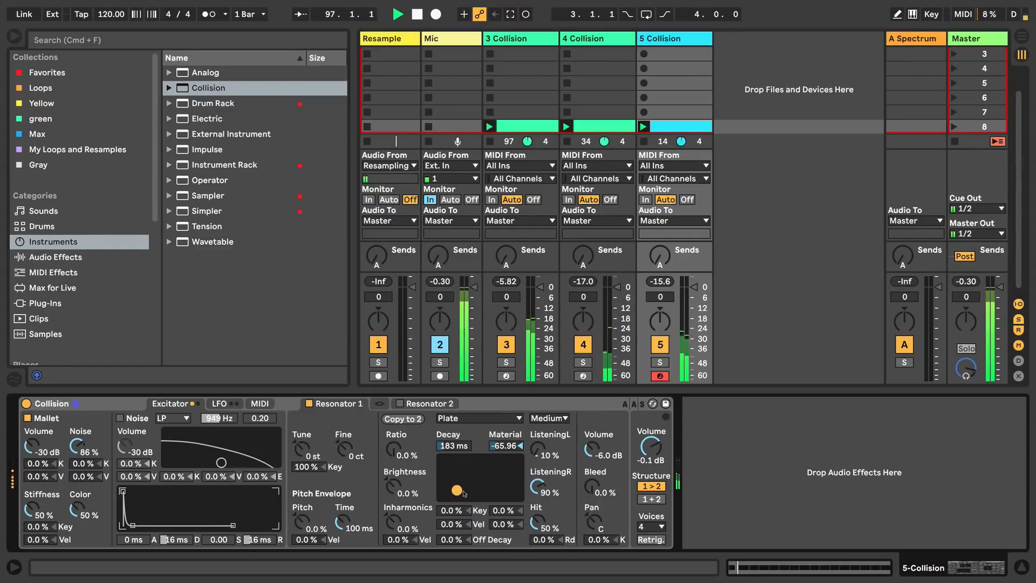
Examine the note velocities in the 5 Collision track's clip using an enlarged velocity lane.
double_click(679, 126)
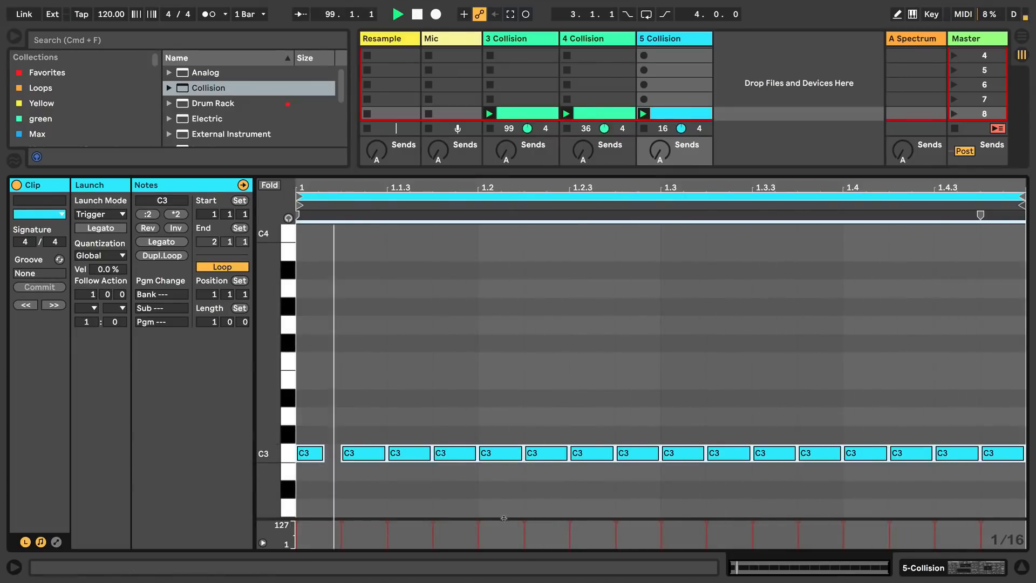
drag(503, 516, 502, 298)
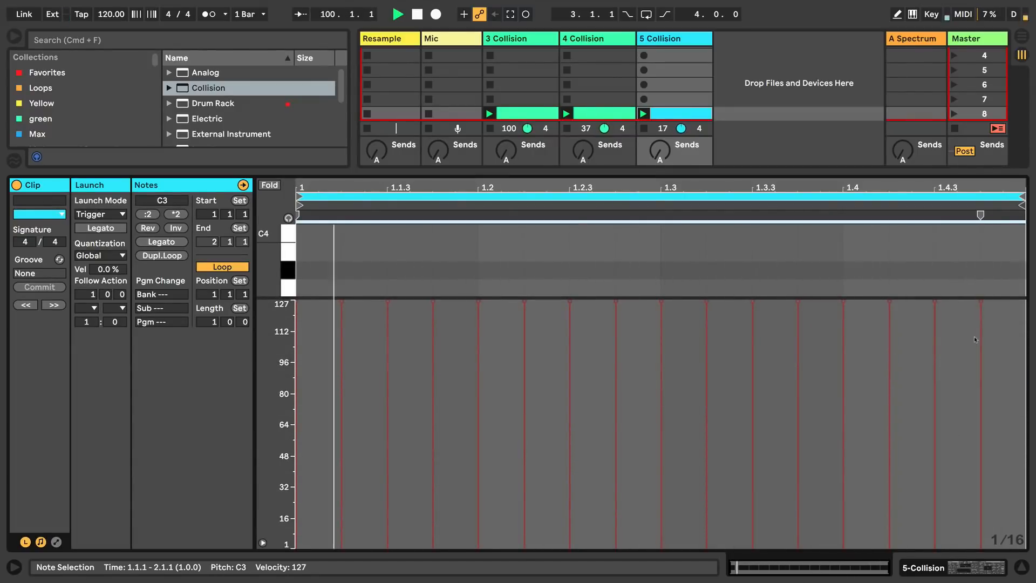
click(925, 569)
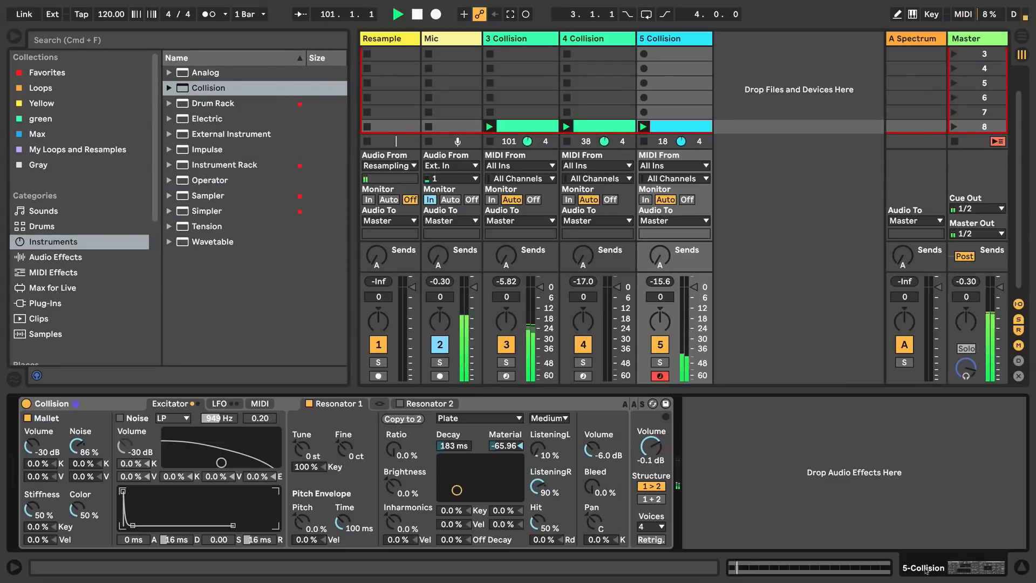
Insert the Velocity MIDI effect before Collision on the 5 Collision track and collapse it.
click(37, 273)
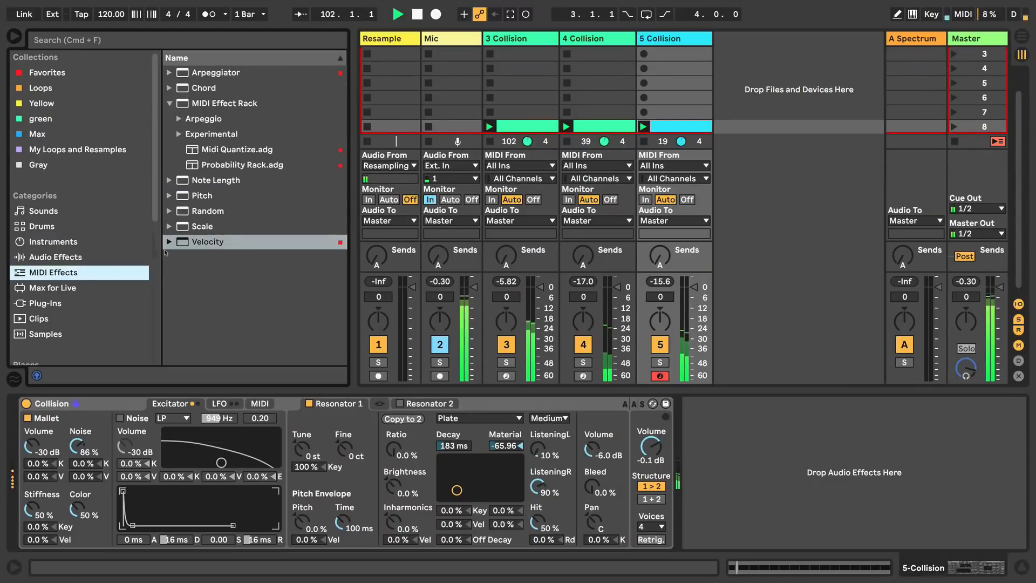
drag(207, 242, 115, 493)
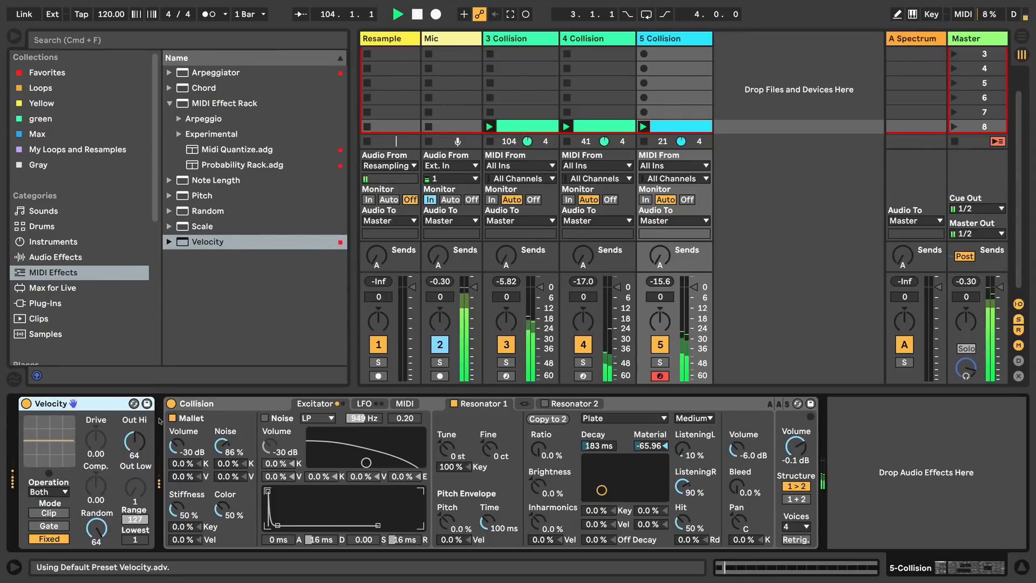
double_click(70, 403)
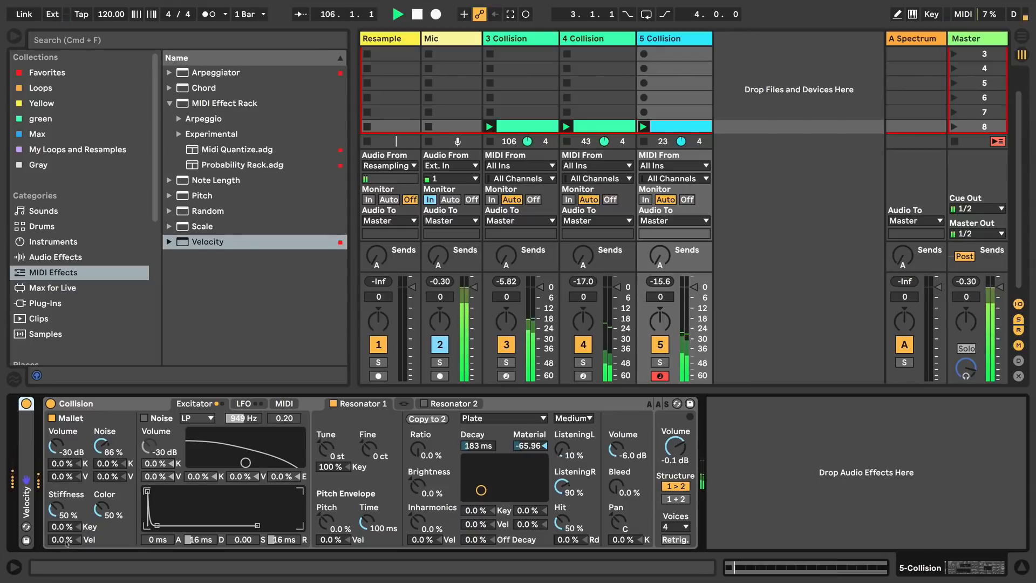
Set velocity modulation to 58% for mallet stiffness and 64% for plate decay, with the plate at decay 130 ms and material -44.68.
drag(67, 539, 68, 518)
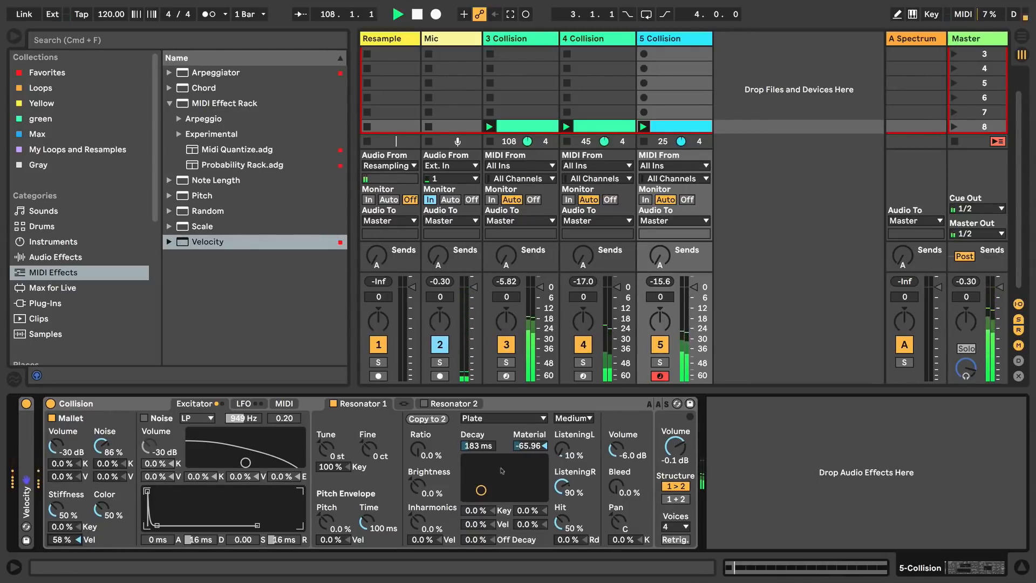
drag(480, 490, 477, 485)
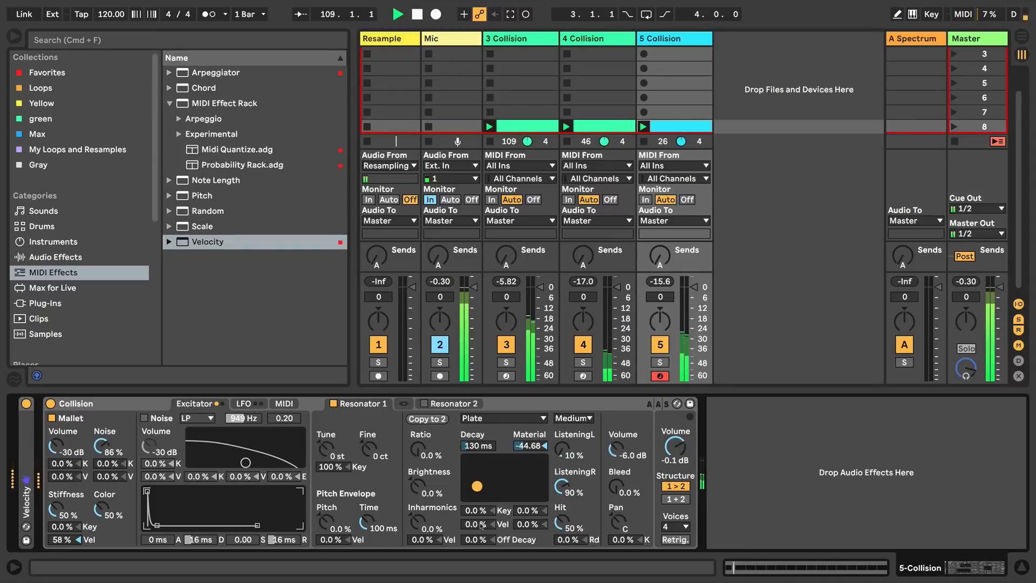
drag(479, 525, 480, 509)
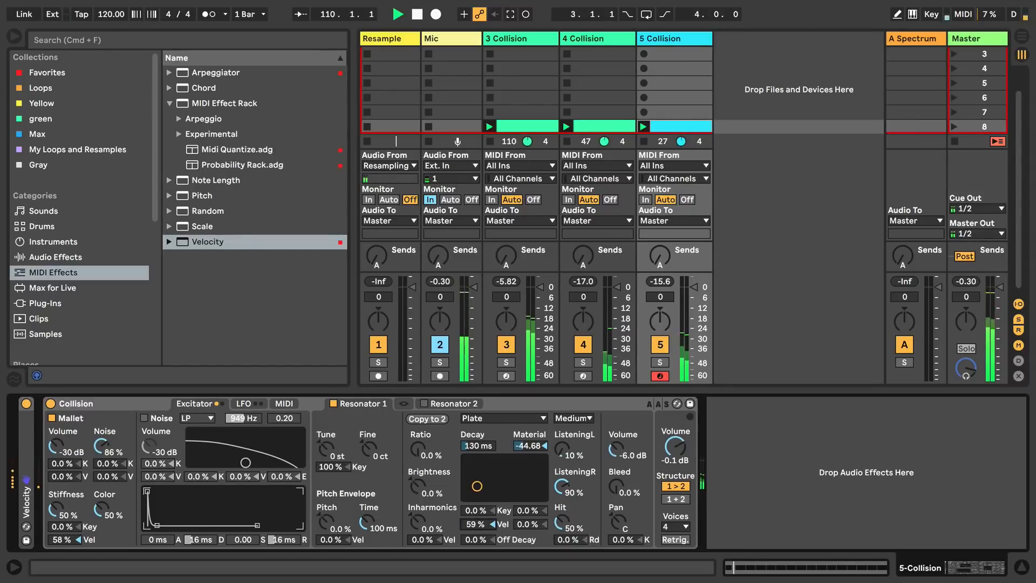
drag(475, 524, 475, 522)
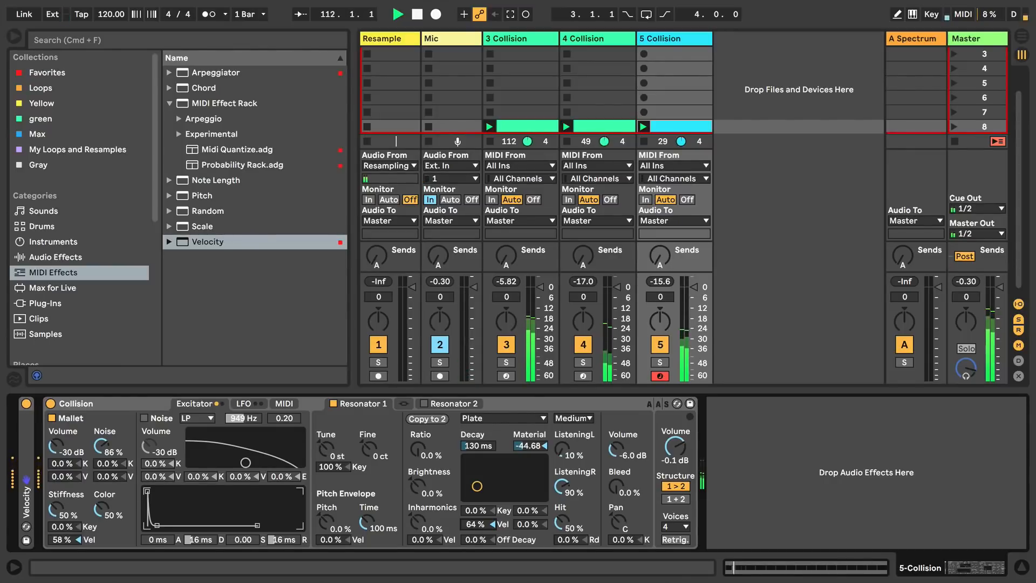
Set the 4 Collision track's membrane decay to 332 ms.
click(614, 47)
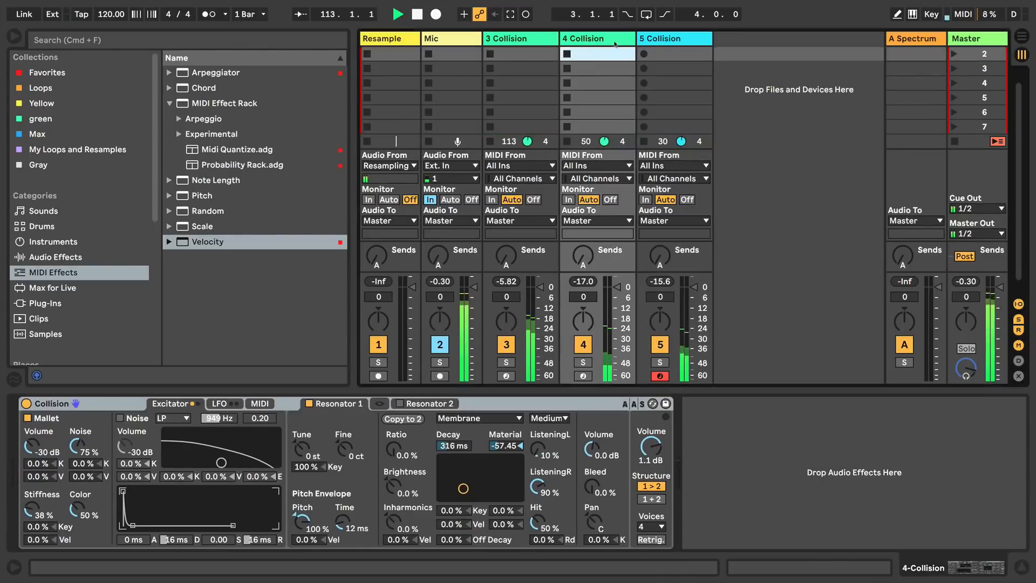
double_click(613, 41)
mouse_move(449, 440)
mouse_down()
mouse_move(448, 418)
mouse_move(448, 436)
mouse_up()
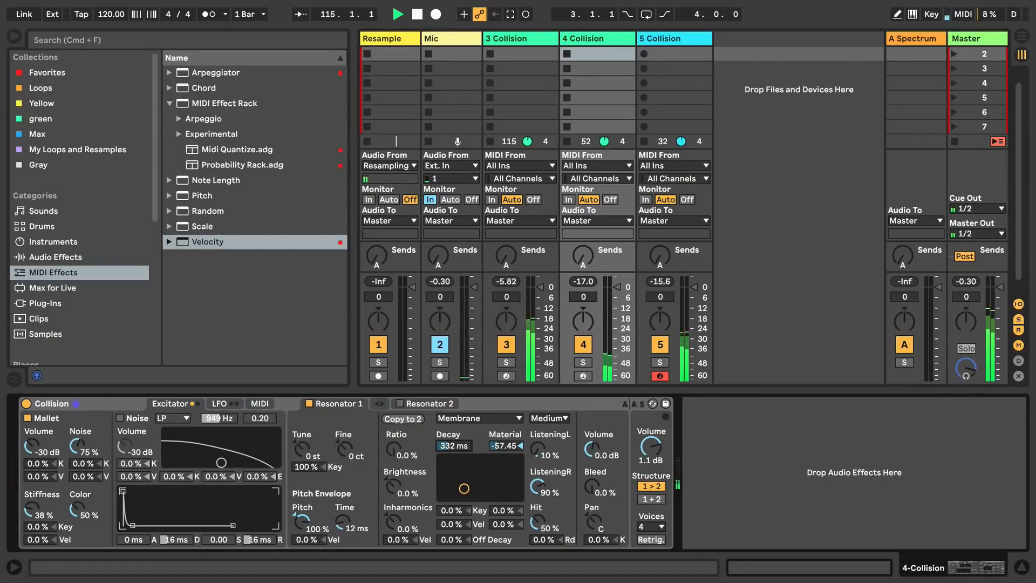
Switch the 5 Collision track's resonator to Membrane with decay 113 ms and material -61.70.
click(691, 48)
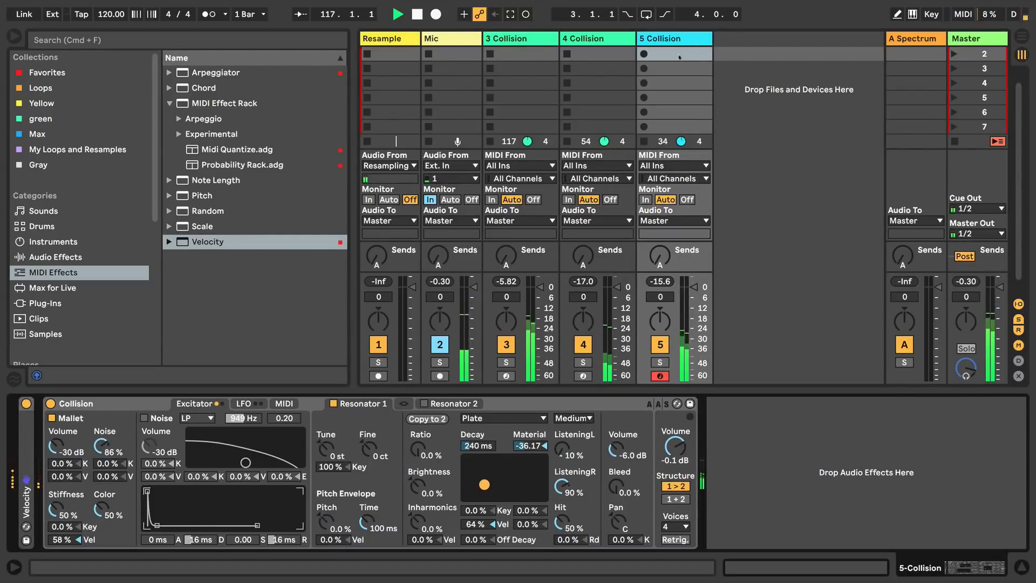
click(491, 418)
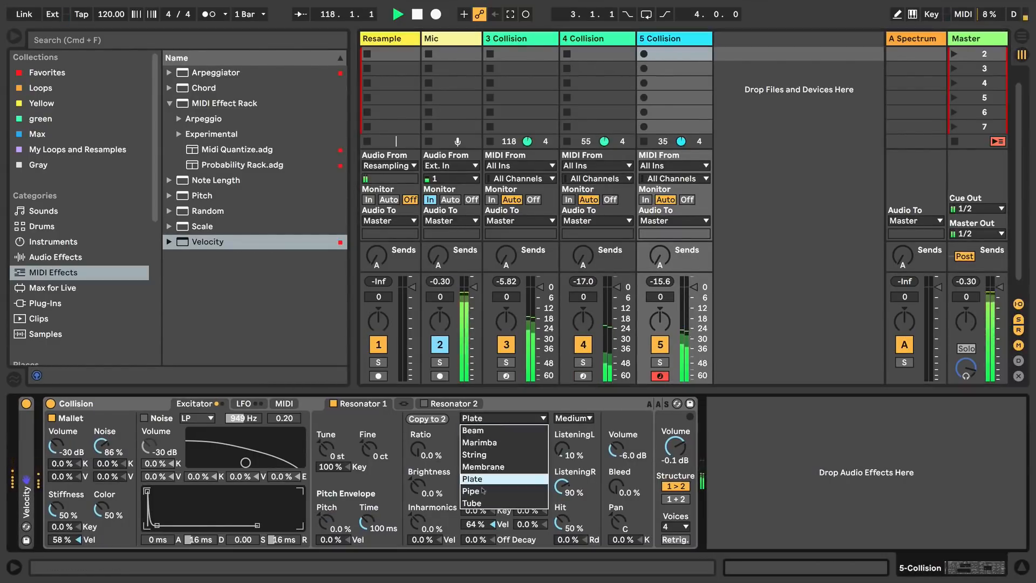
click(493, 467)
drag(484, 485, 476, 489)
Tune the 5 Collision track's resonator up to +14 st and set its pitch envelope to 98% with a time of 4 ms.
drag(326, 448, 326, 436)
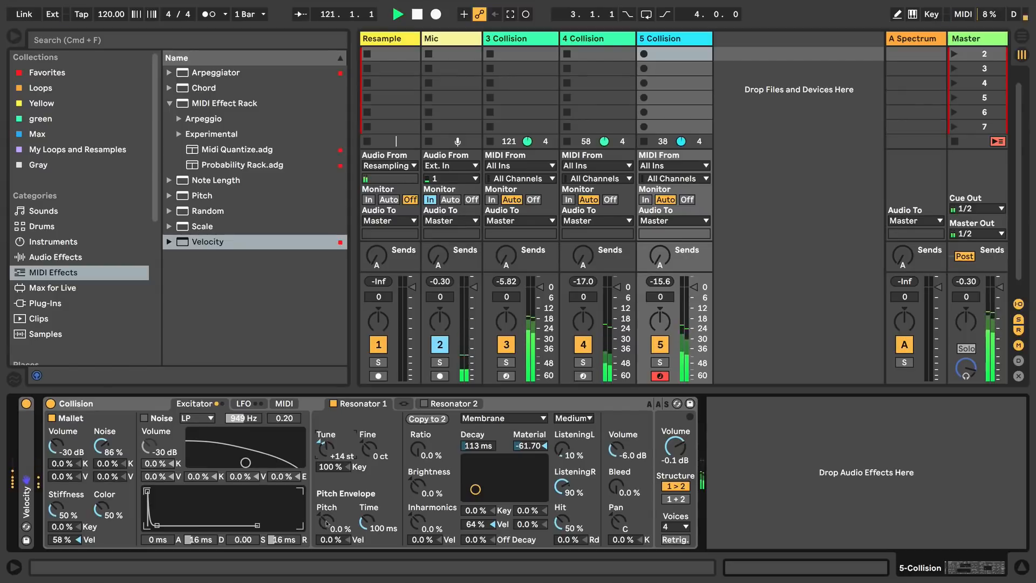
drag(326, 522, 326, 488)
drag(367, 522, 366, 545)
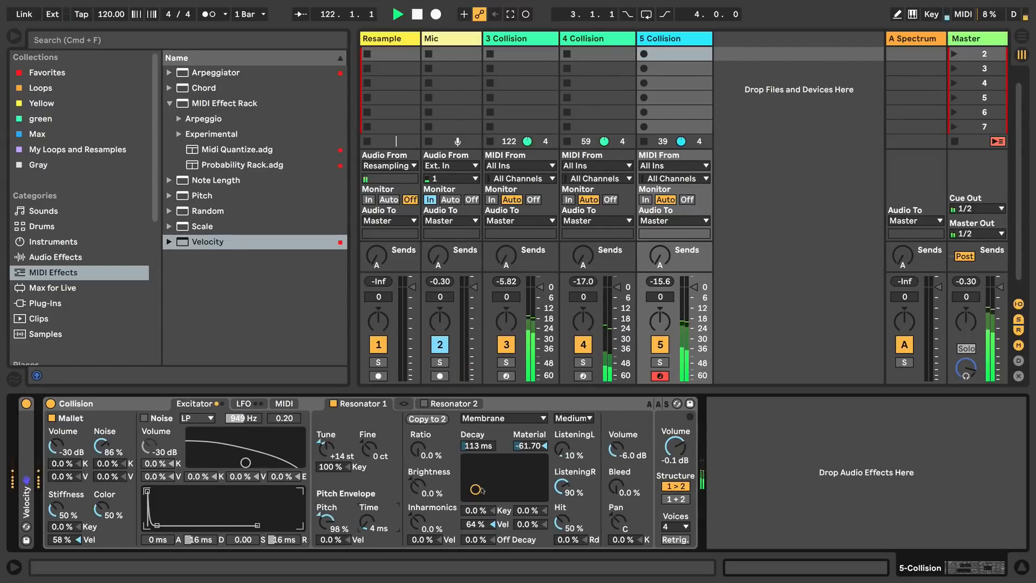
Set the membrane material's velocity modulation to 78%, with decay 70 ms and material -57.45.
drag(480, 489, 467, 486)
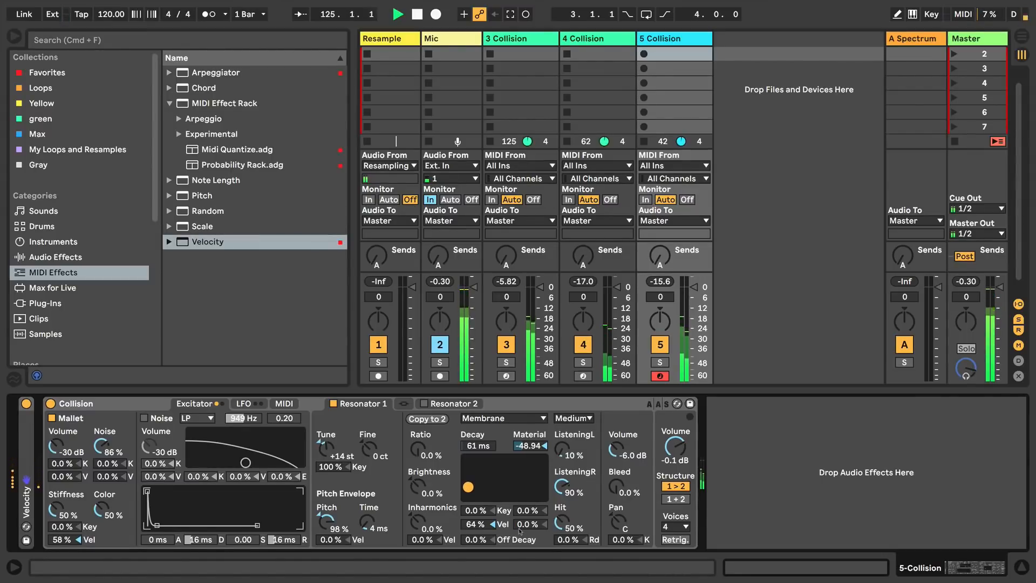
drag(528, 524, 534, 524)
drag(462, 487, 472, 478)
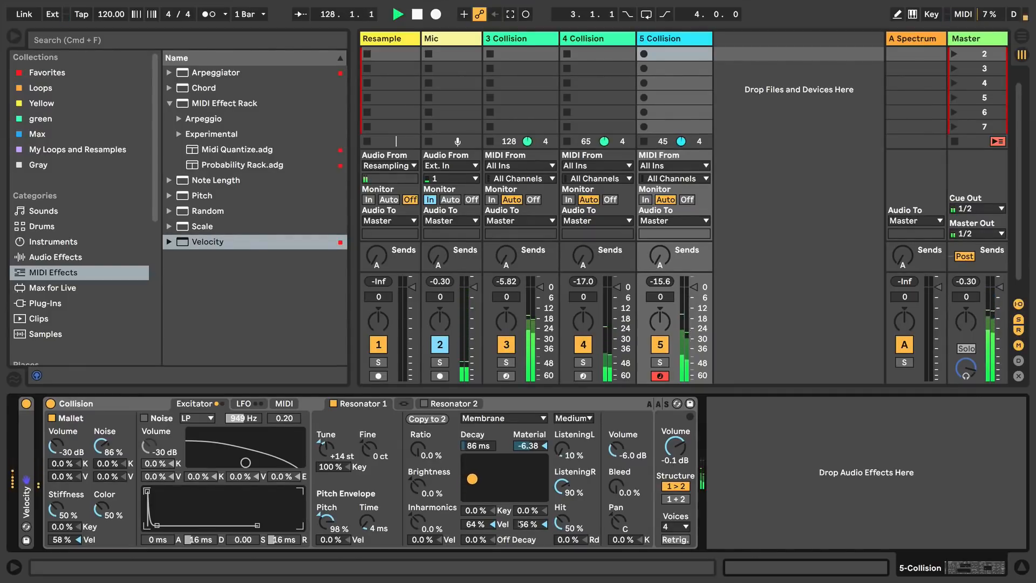
drag(530, 524, 530, 516)
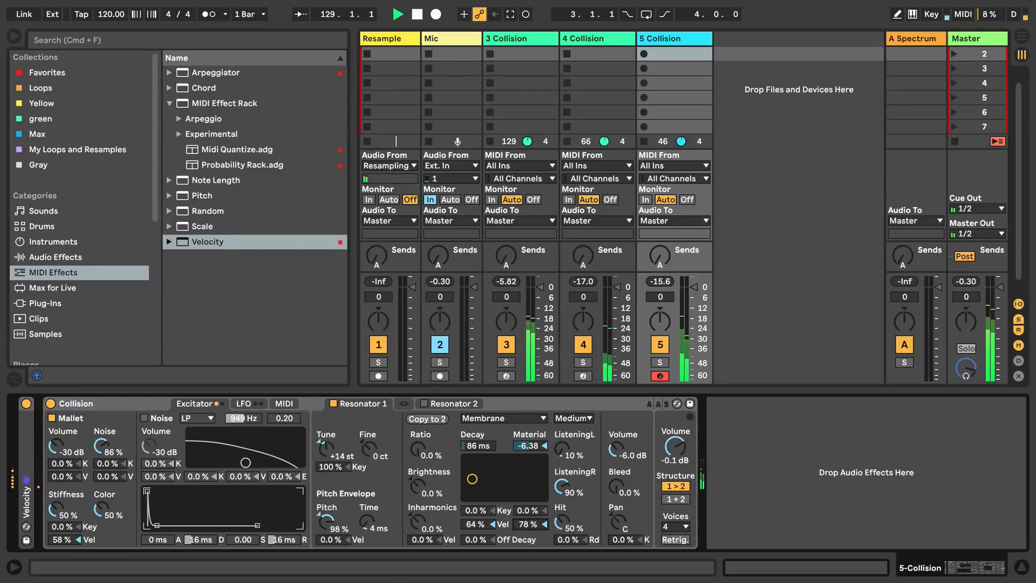
drag(477, 486, 475, 496)
Set mallet noise to 55%, velocity modulation to 33% for volume and 80% for noise, and the membrane to decay 196 ms with material -53.19.
mouse_move(101, 447)
mouse_down()
mouse_move(102, 464)
mouse_move(105, 446)
mouse_up()
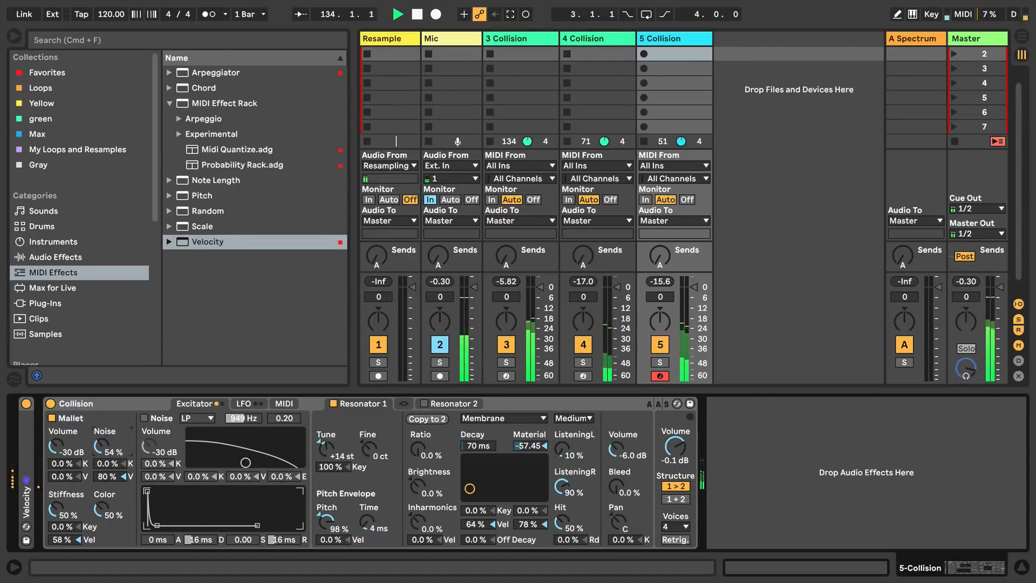
drag(65, 479, 66, 468)
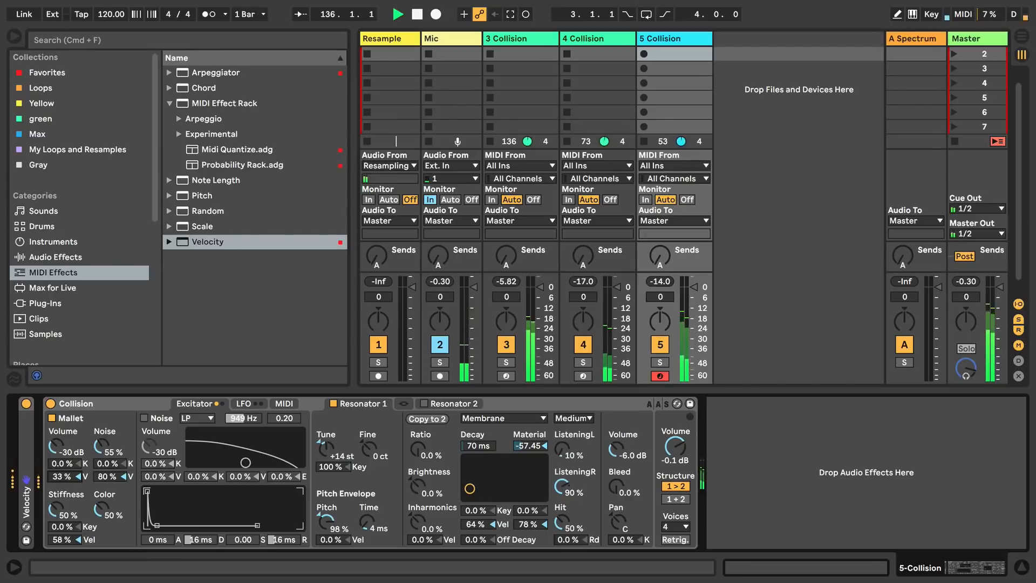
drag(469, 488, 482, 488)
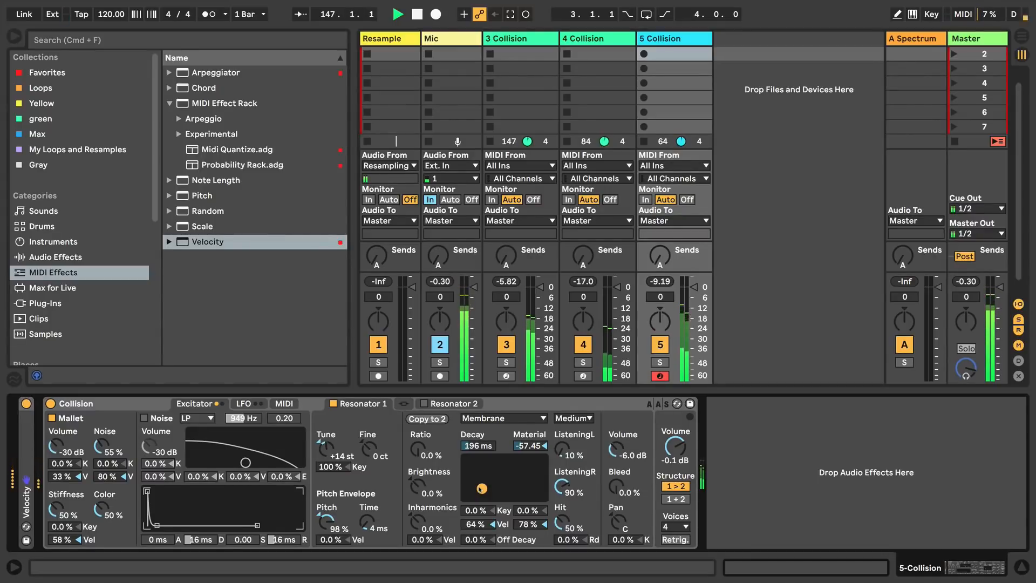
drag(481, 491, 481, 488)
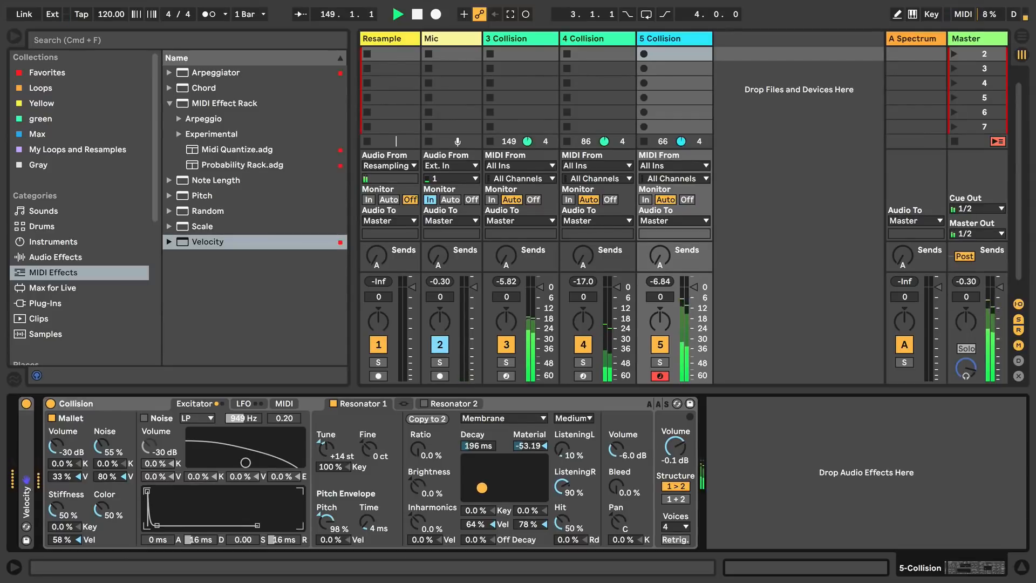
Set the 3 Collision track's membrane resonator to decay 716 ms and material -70.21.
click(531, 39)
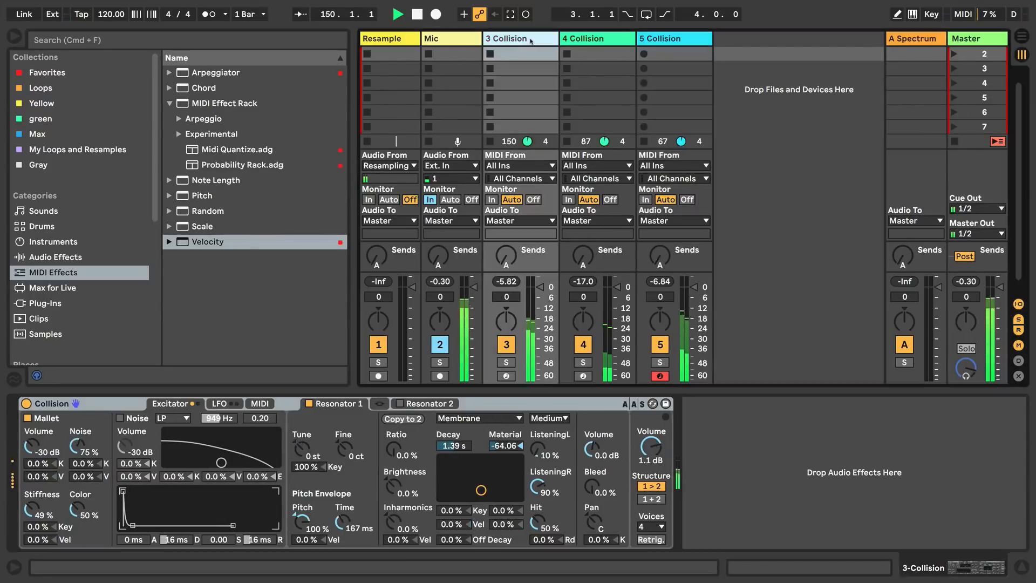
drag(481, 490, 473, 490)
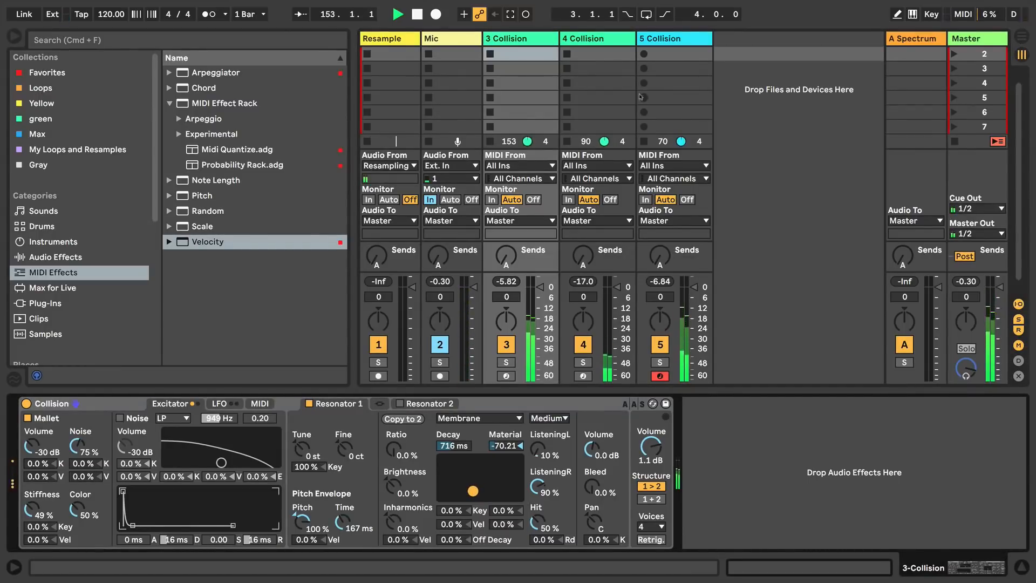
click(681, 39)
Add a new MIDI track with the Collision instrument after the 5 Collision track and hide the browser.
double_click(207, 240)
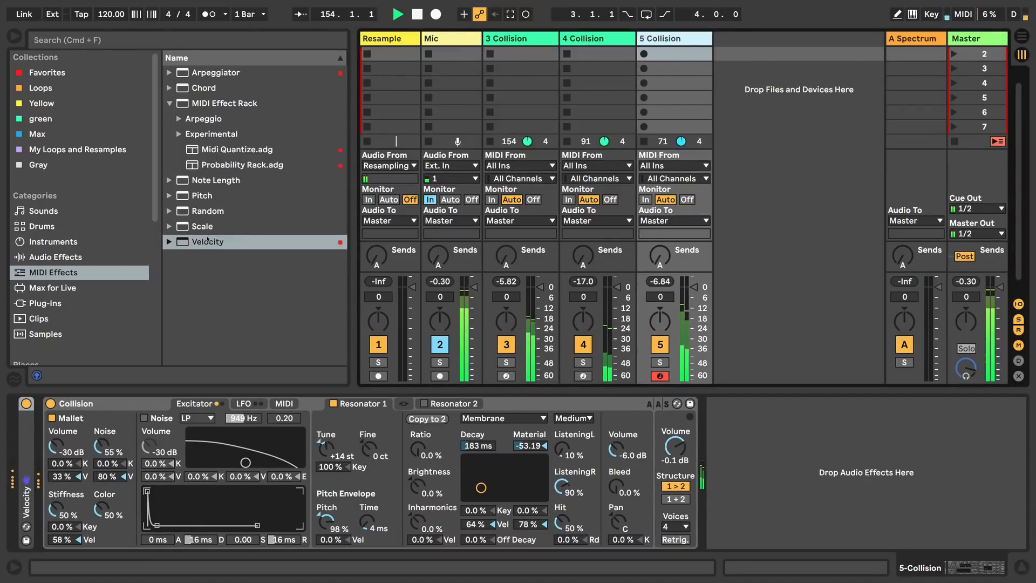
click(53, 241)
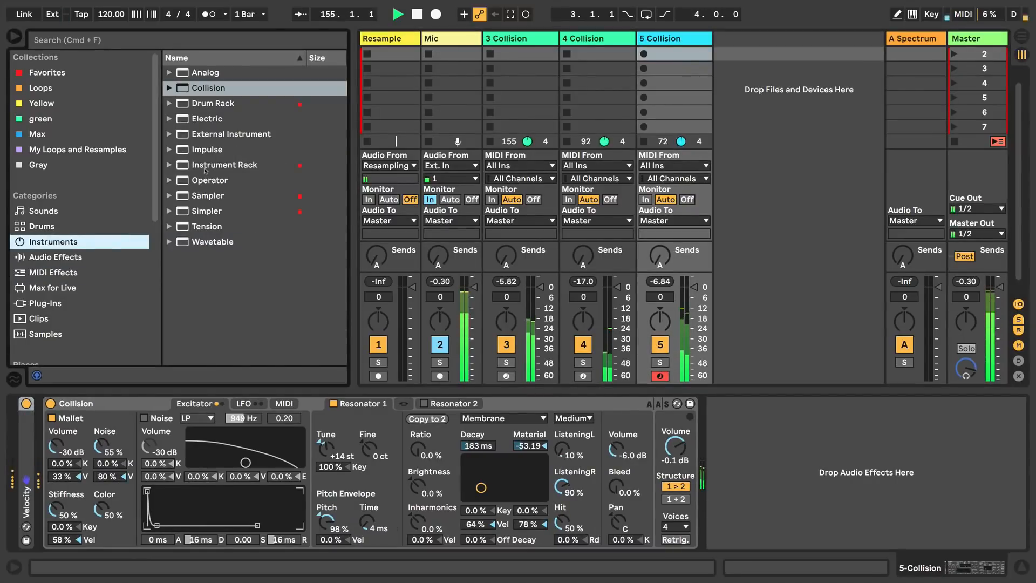
drag(208, 87, 728, 80)
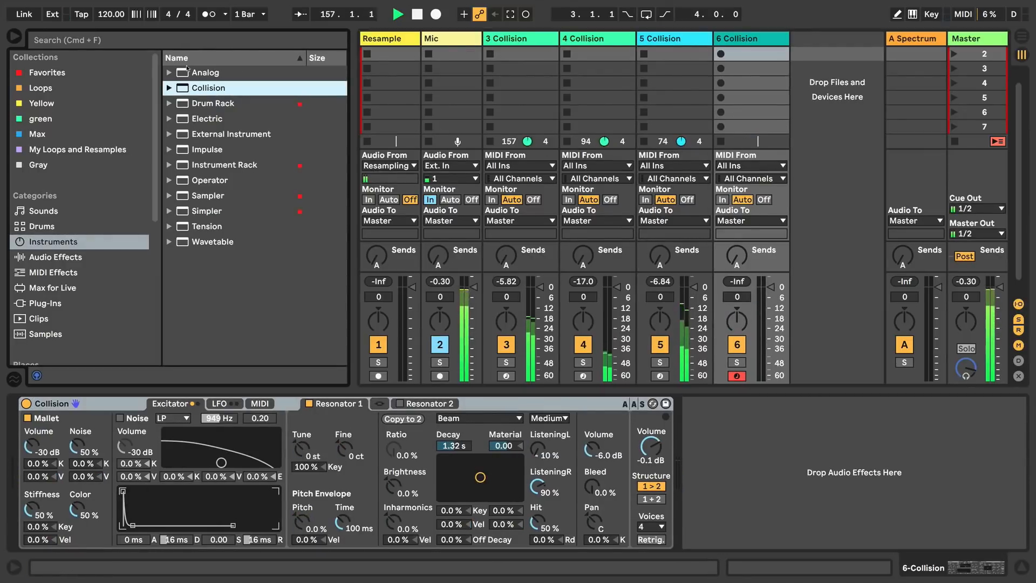
click(13, 38)
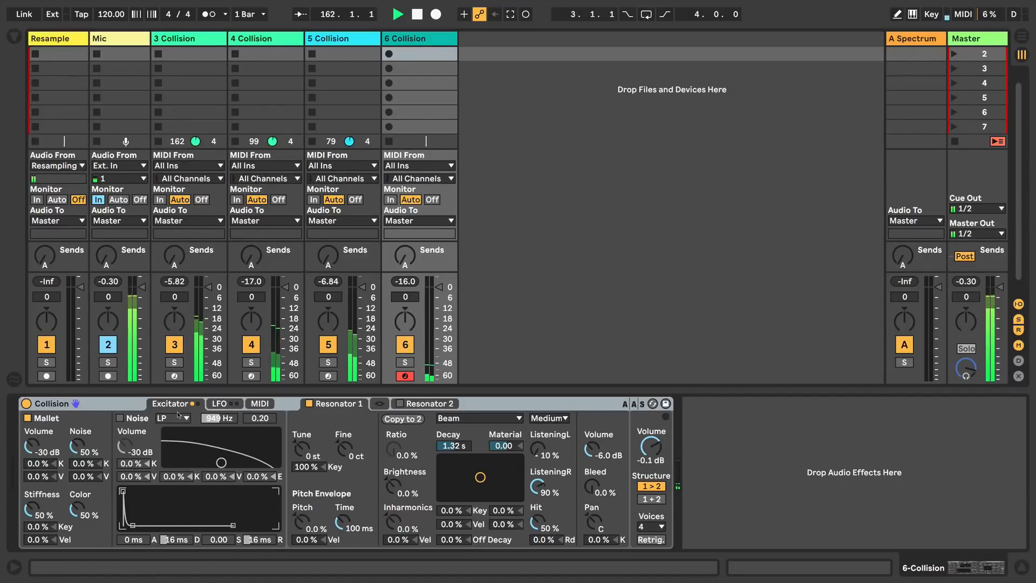
Replace the mallet with the noise exciter, set attack 235 ms, decay 60.0 s and release 5.85 s, and limit the voices to Mono.
click(120, 418)
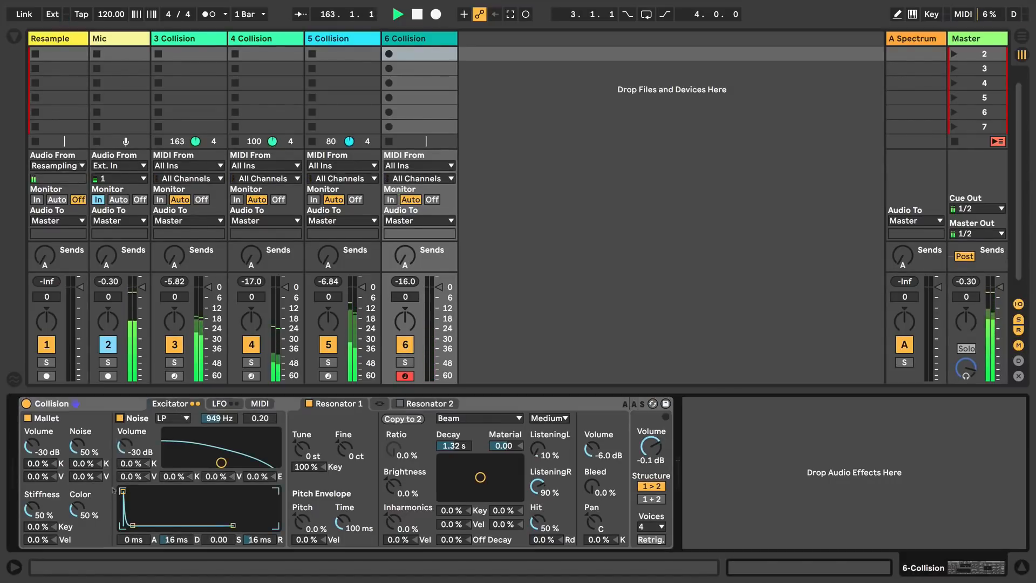
click(28, 419)
drag(123, 491, 262, 525)
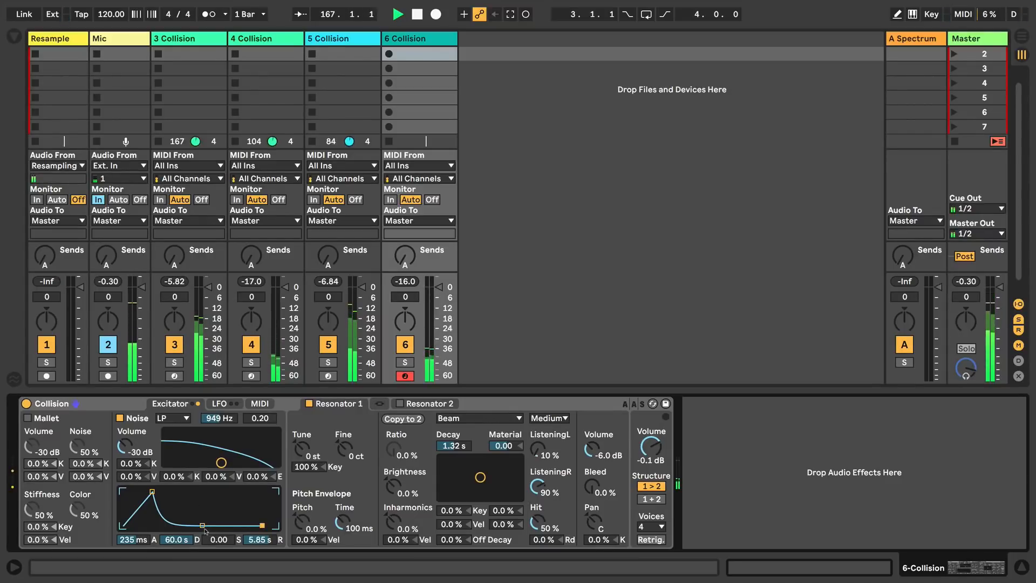
click(650, 526)
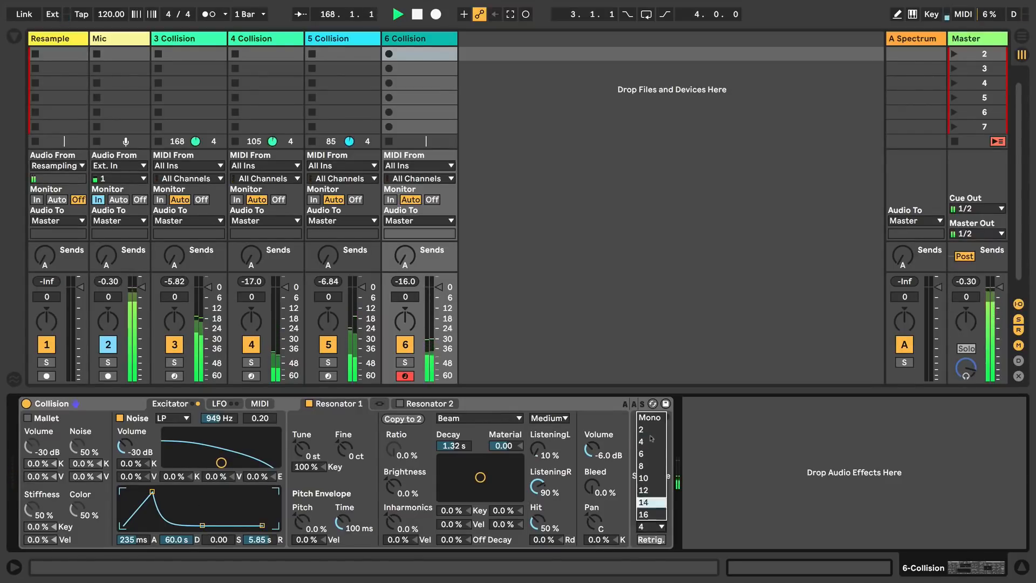
click(648, 417)
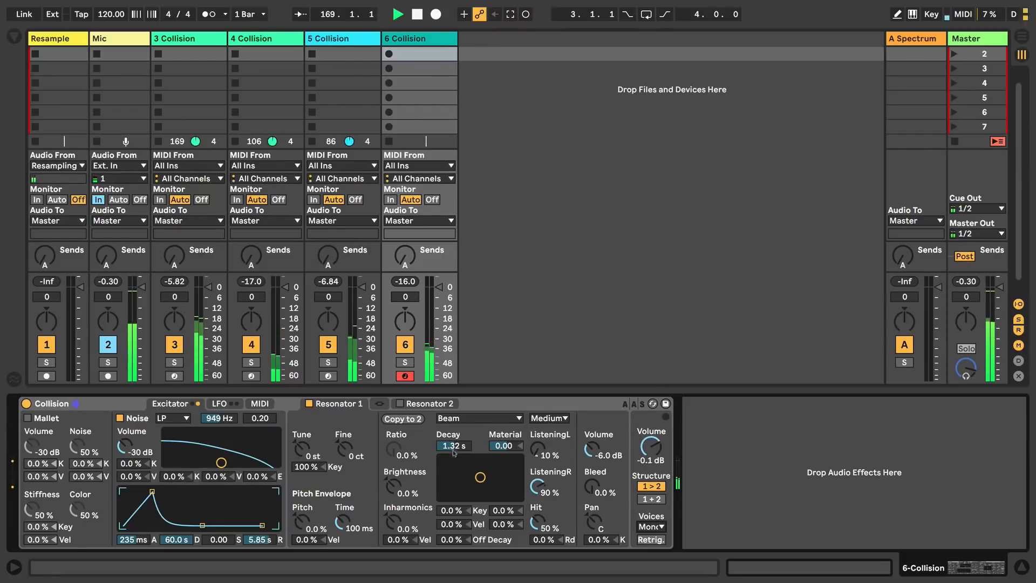
Switch the 6 Collision track's first resonator to Tube with decay 24.9 s and radius 74%.
click(464, 418)
click(457, 506)
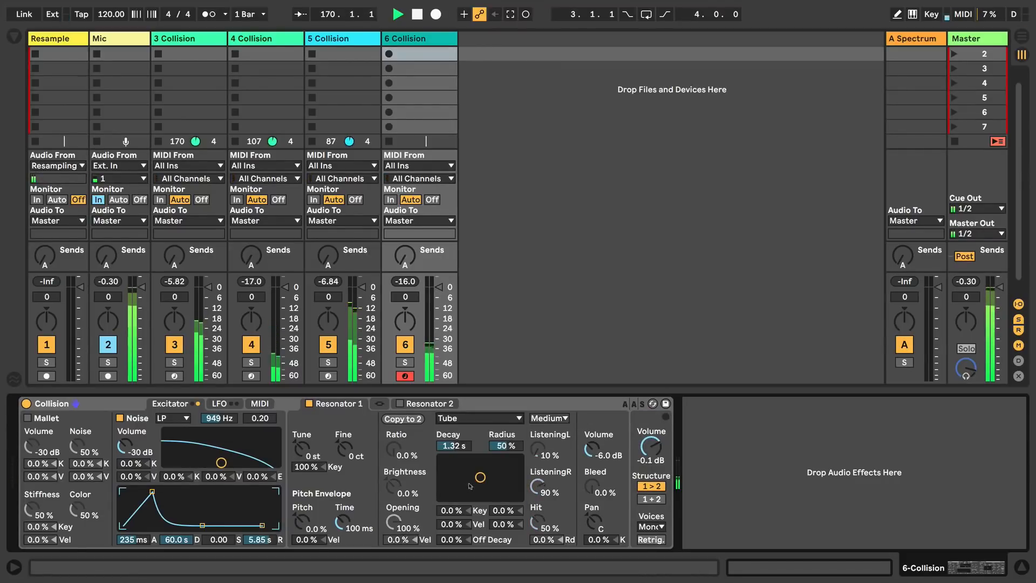
drag(470, 486, 505, 477)
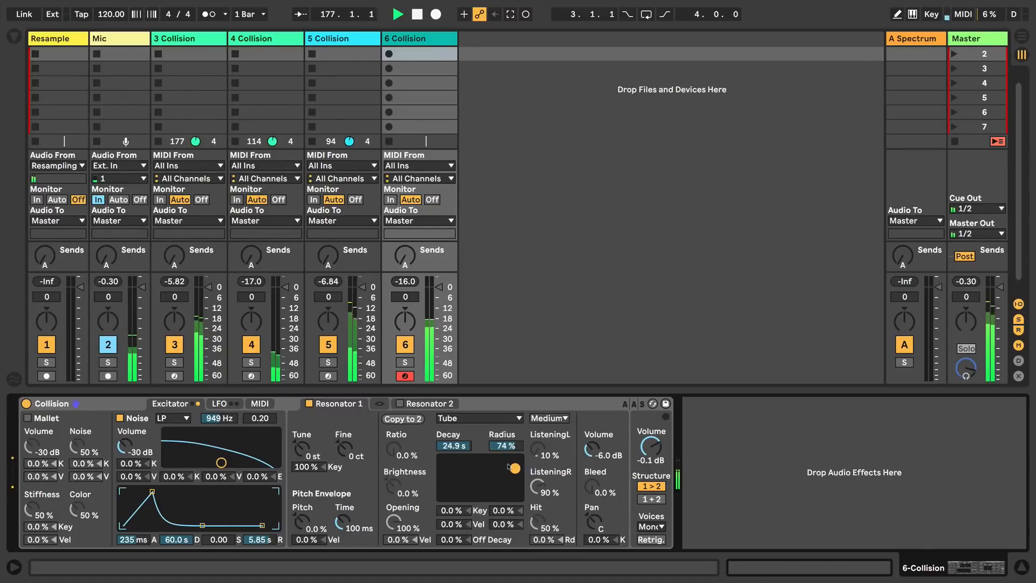
key(Return)
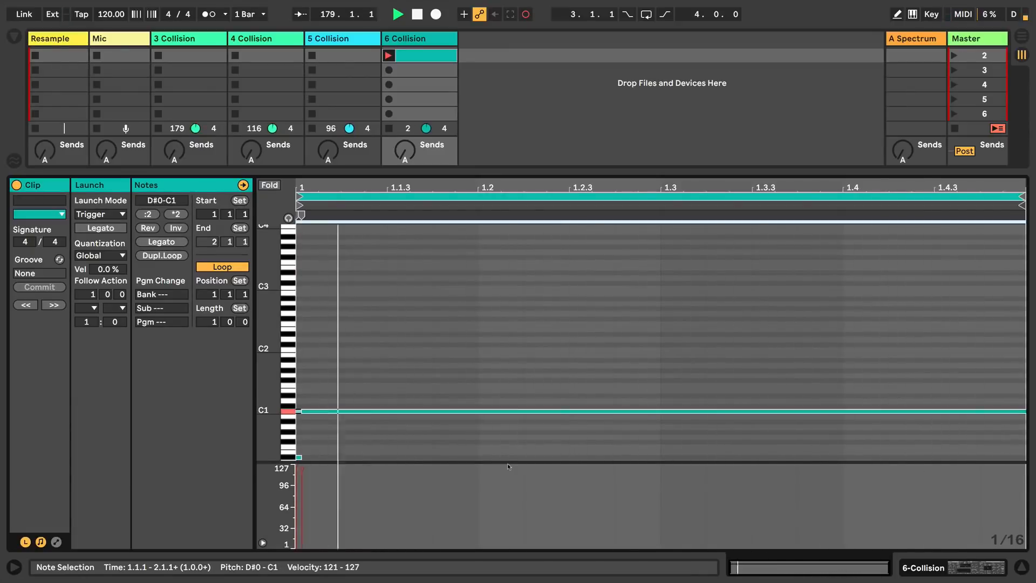
click(422, 57)
key(Delete)
Record a four-bar MIDI clip in scene 2 of the 6 Collision track and shift its G1 note to 2.2.3.
click(1023, 568)
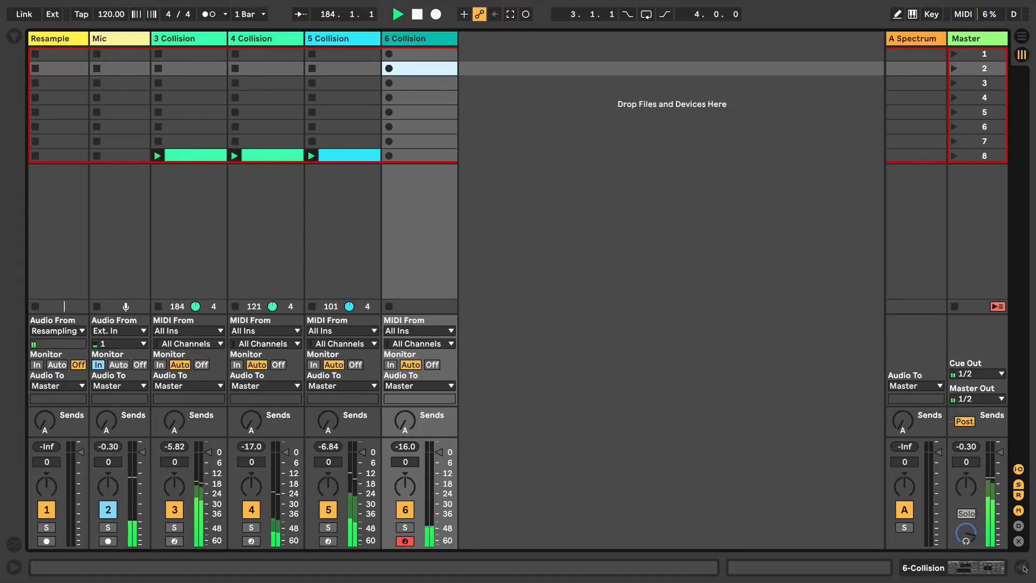
click(1023, 568)
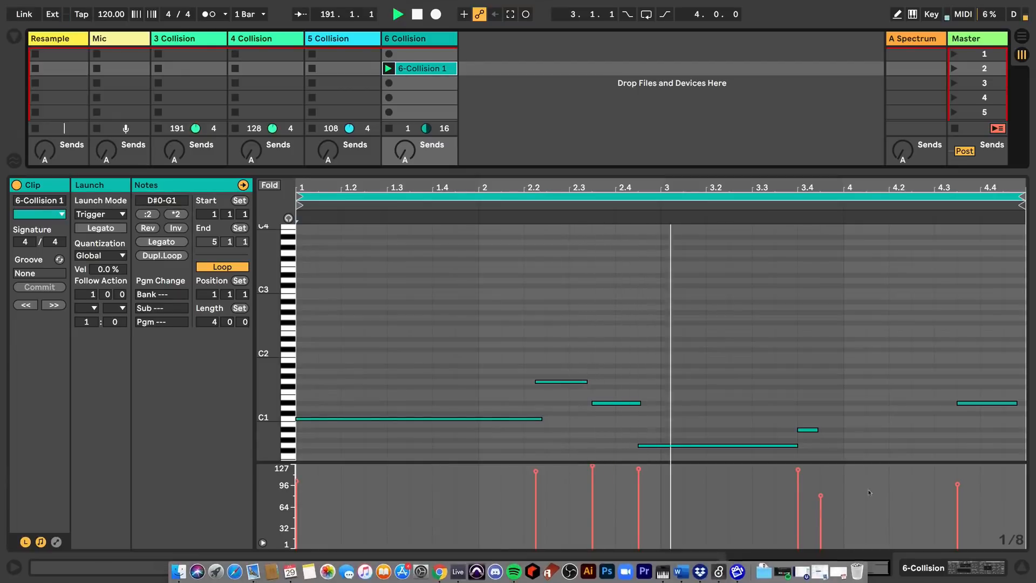
click(565, 381)
key(Right)
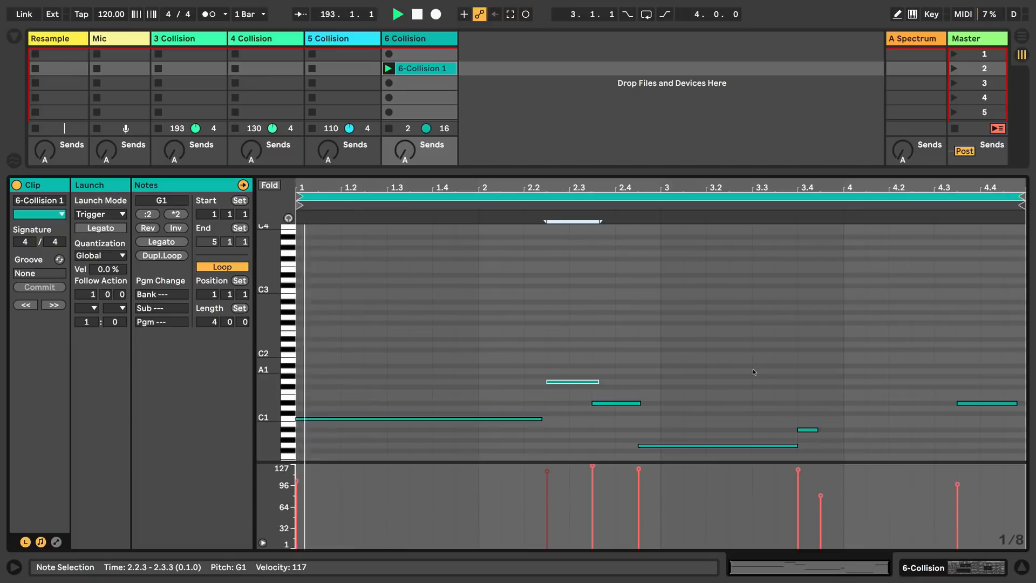
Set the tube to decay 23.2 s and radius 70%, the noise low-pass filter to 589 Hz with resonance 1.28, and stop playback.
click(923, 568)
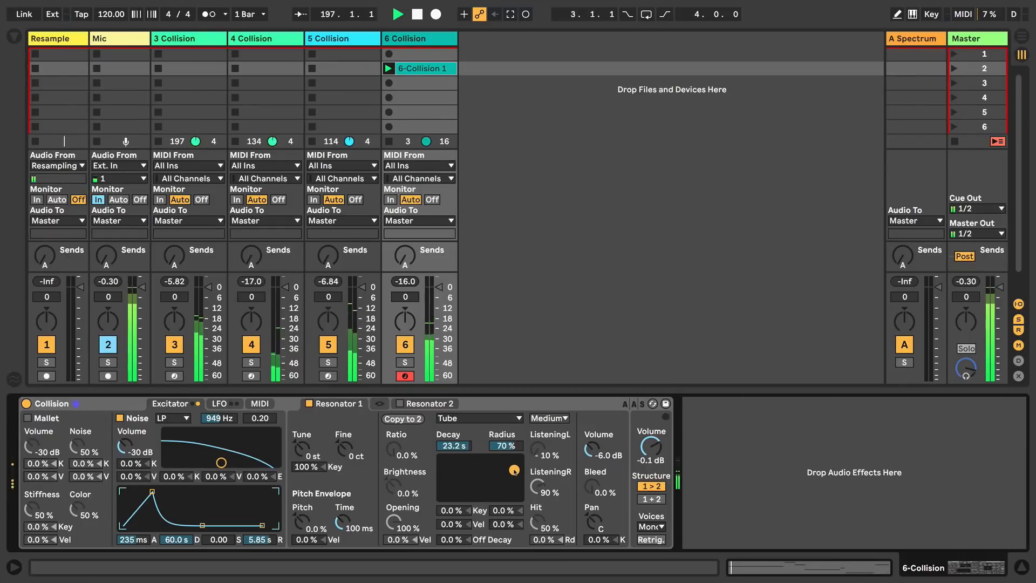
drag(221, 463, 212, 441)
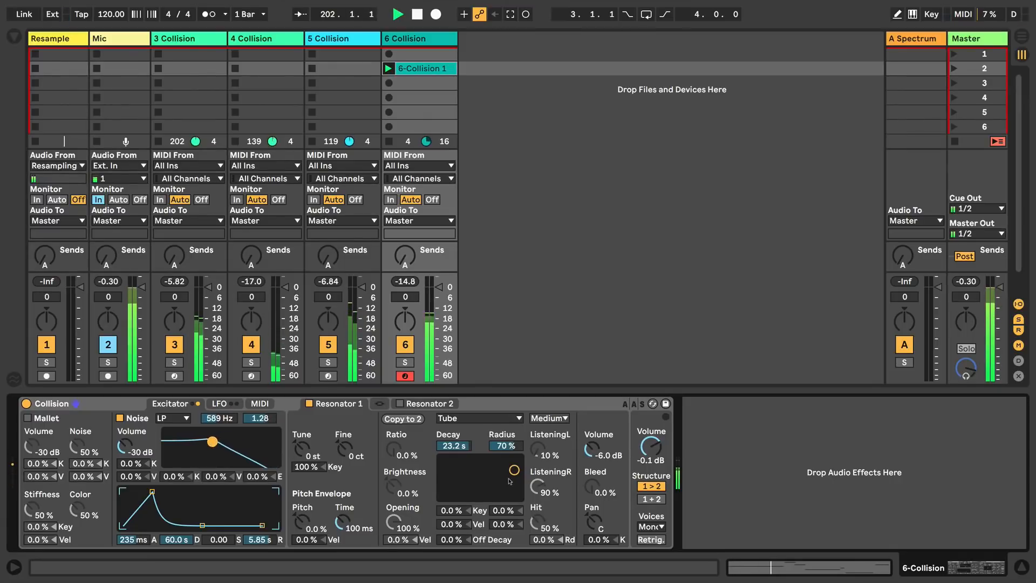
key(space)
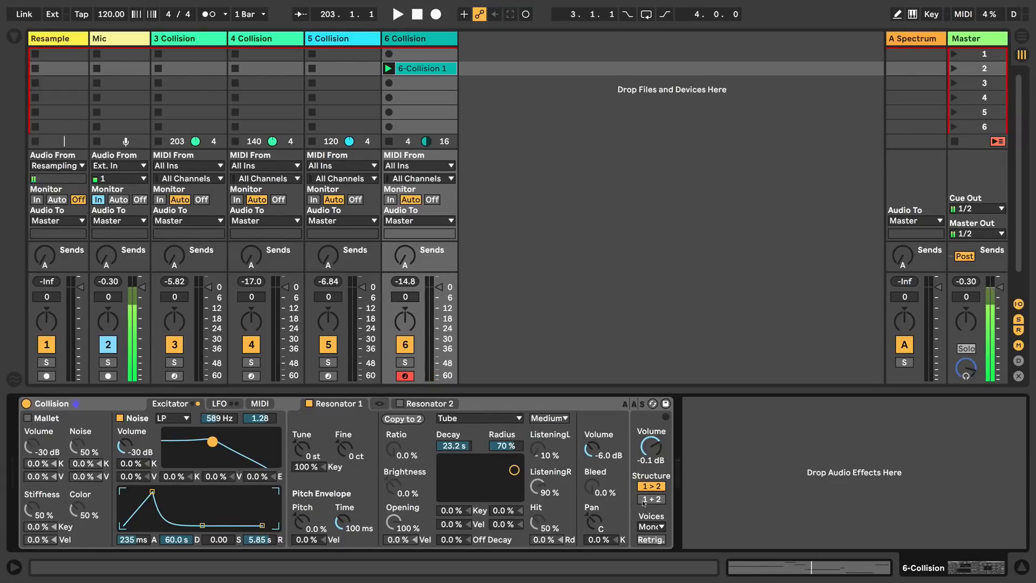
Examine Resonator 2's settings and the linked view of both resonators, including its choice of resonator types.
click(422, 405)
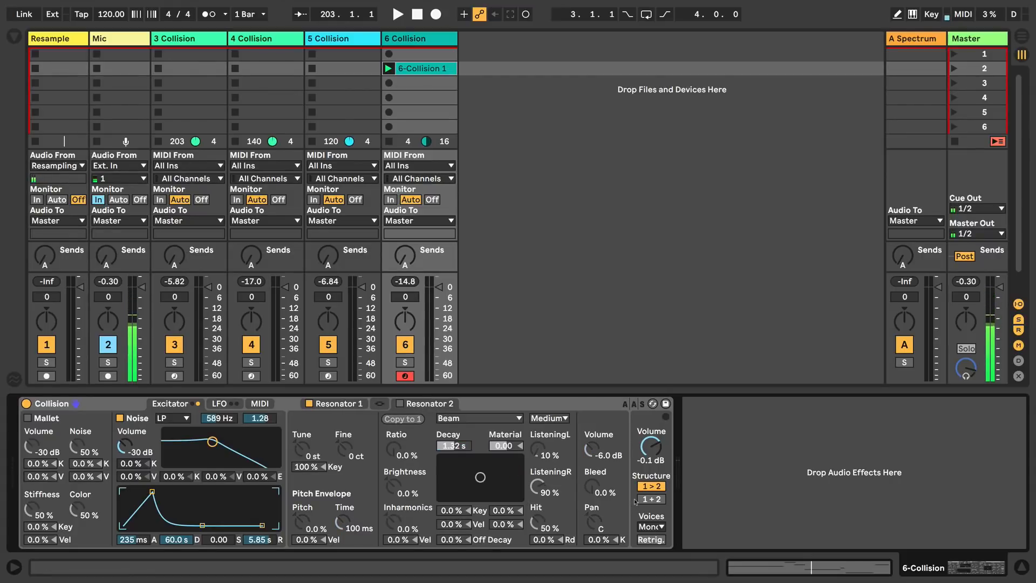
click(380, 404)
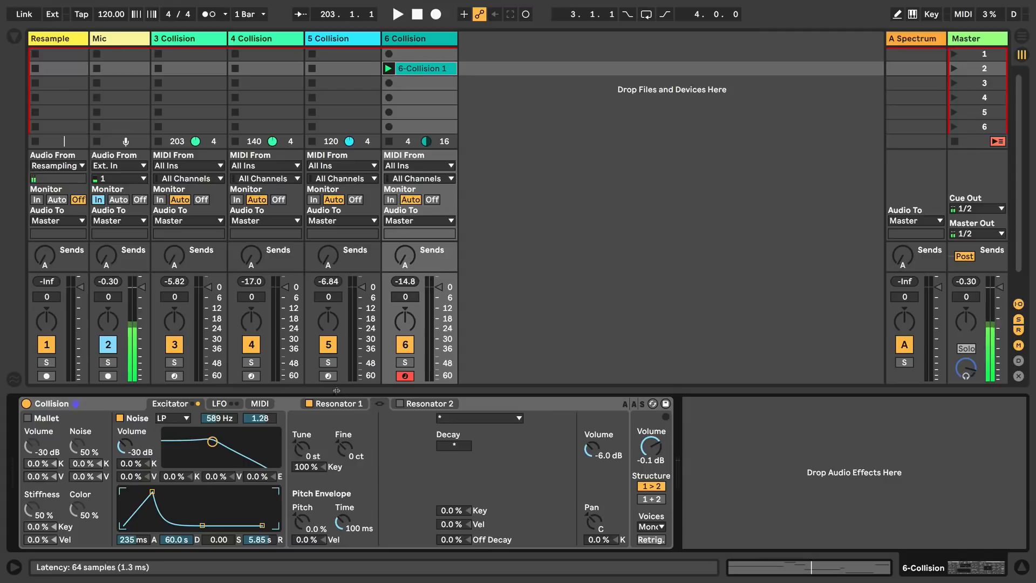
click(459, 419)
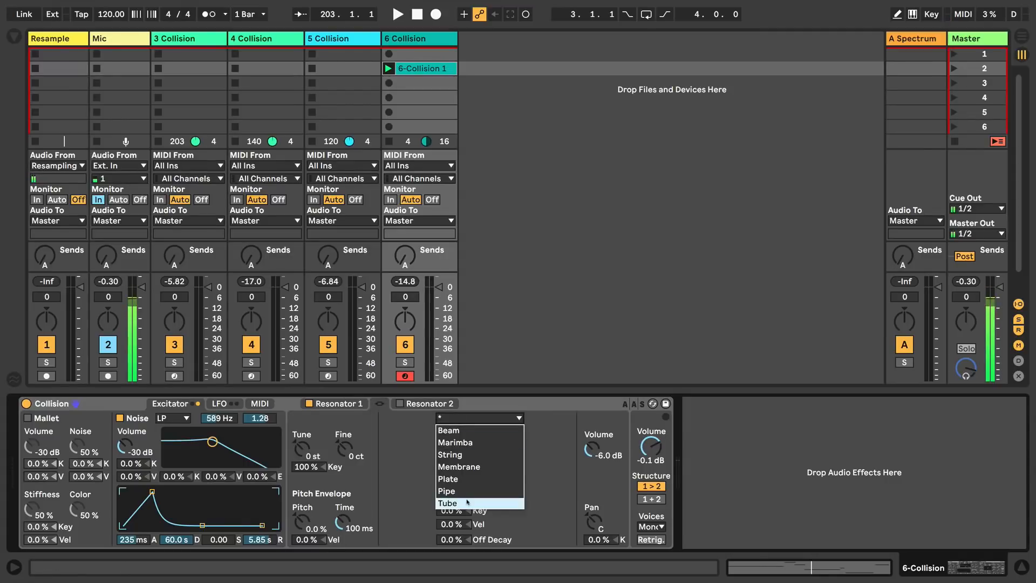
click(404, 450)
click(419, 404)
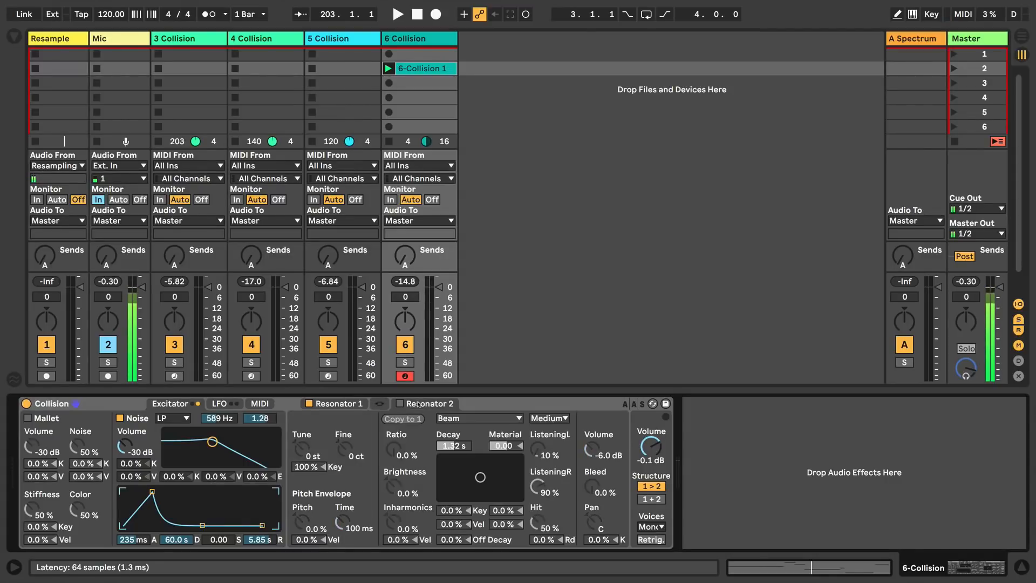
click(379, 404)
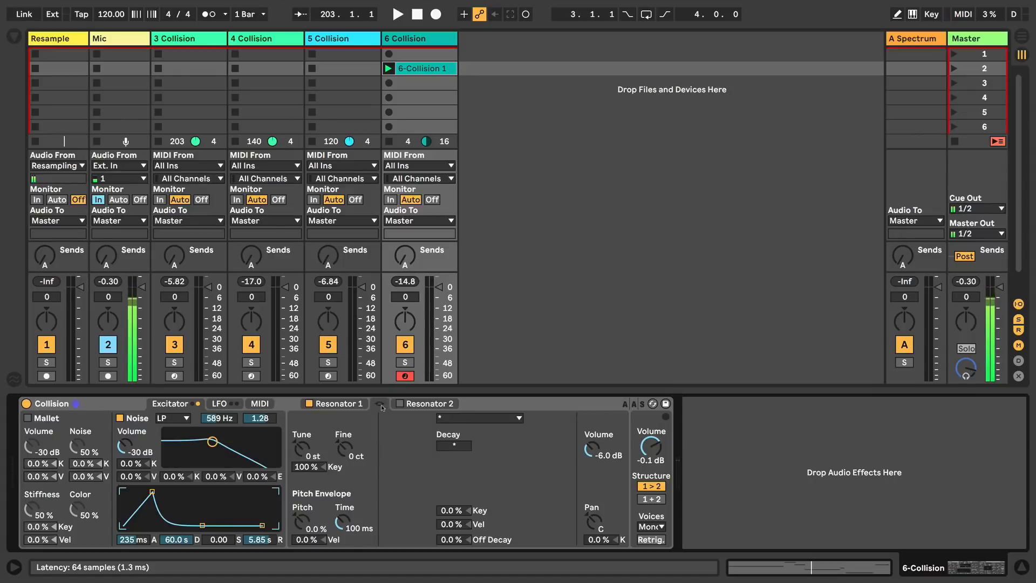
click(423, 405)
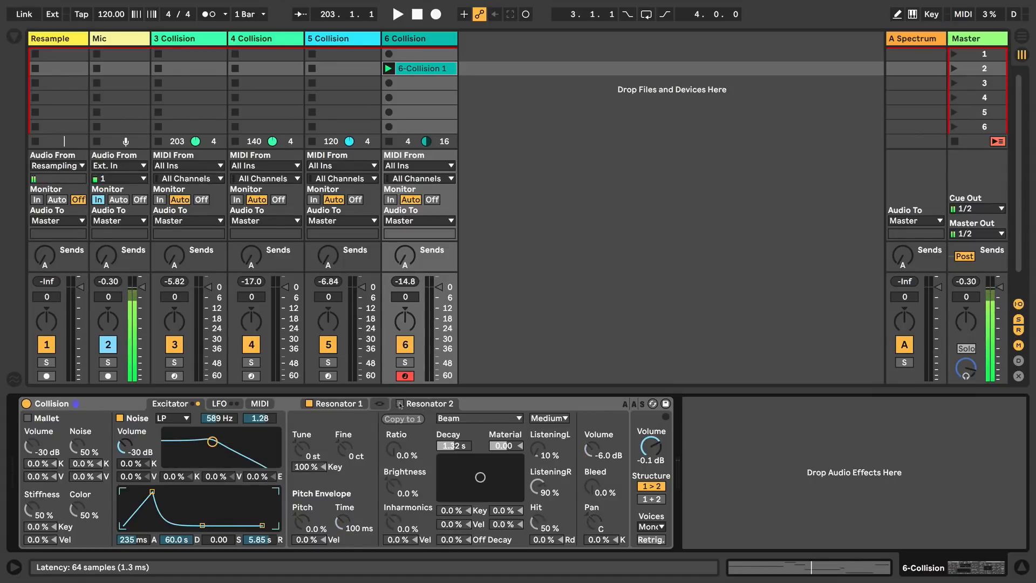
Enable Resonator 2 as a beam with decay 669 ms, material 6.38 and inharmonics 71%, with the noise filter at 270 Hz and resonance 1.58.
click(400, 403)
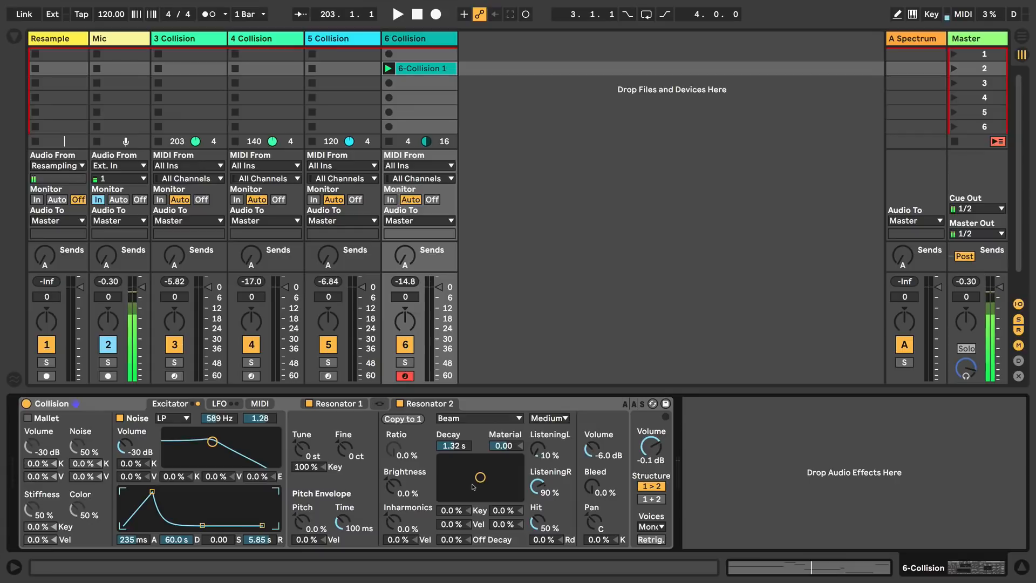
key(space)
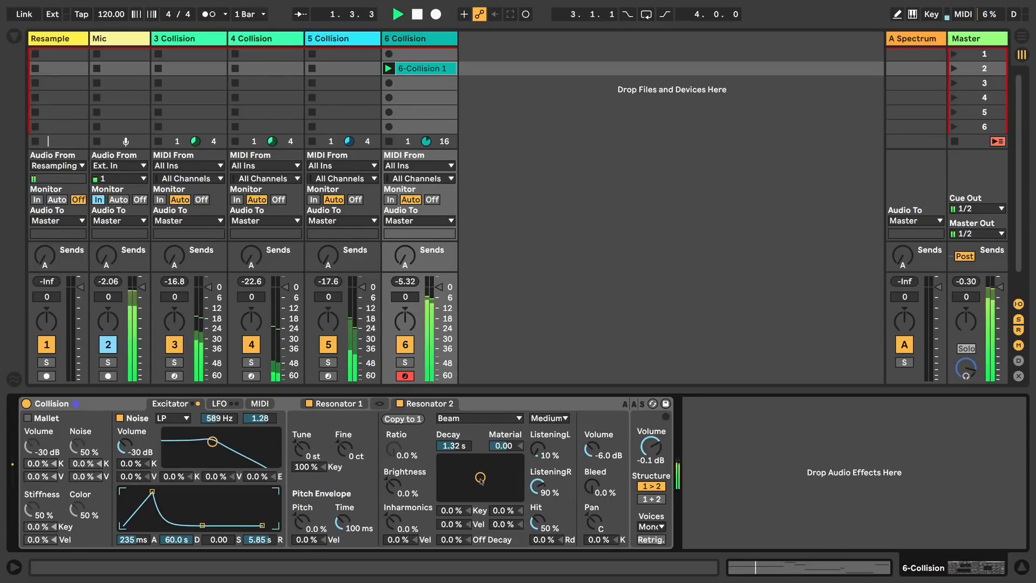
mouse_move(480, 477)
mouse_down()
mouse_move(463, 483)
mouse_move(473, 476)
mouse_up()
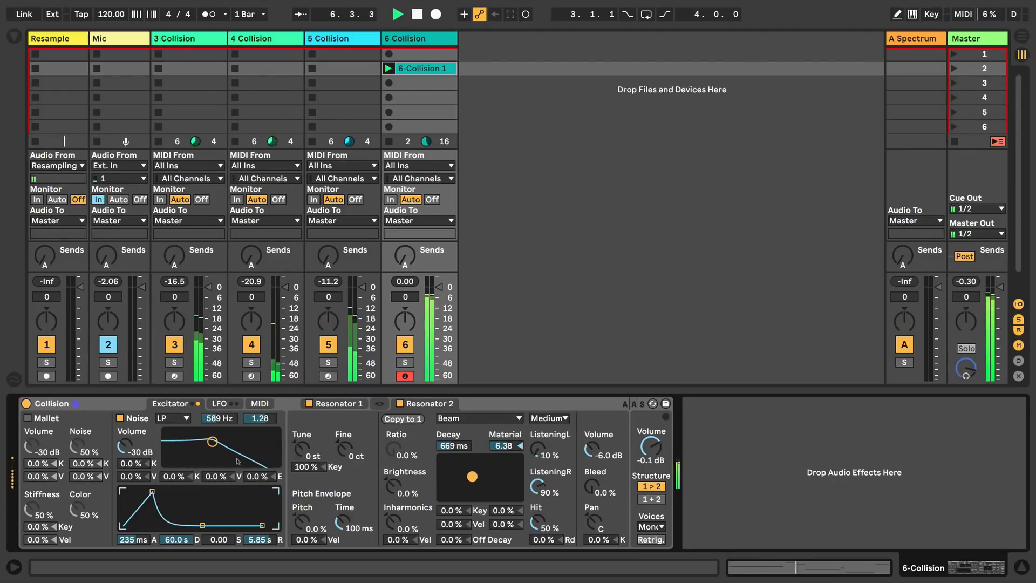
mouse_move(212, 441)
mouse_down()
mouse_move(182, 437)
mouse_move(198, 439)
mouse_up()
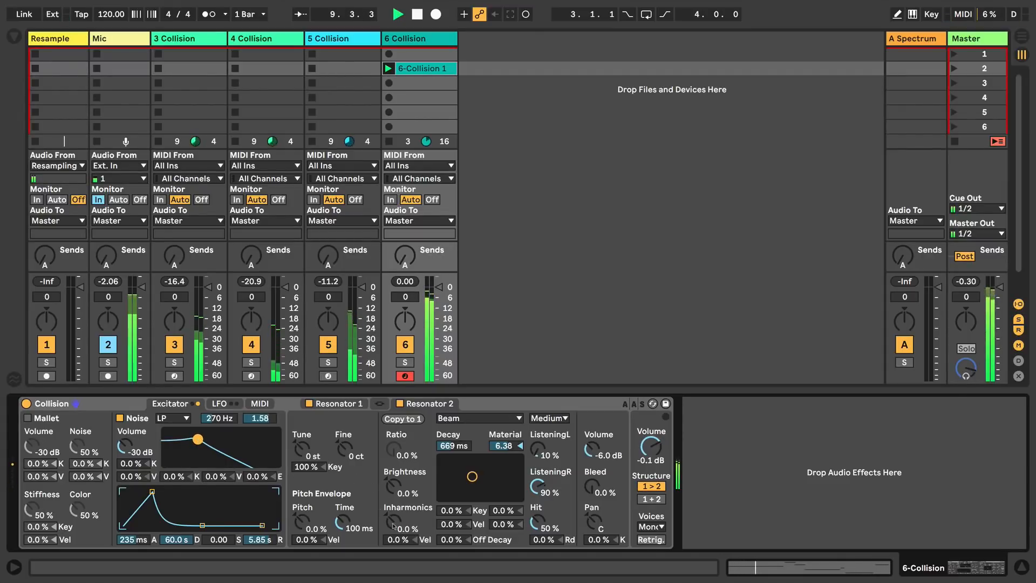
drag(392, 522, 392, 510)
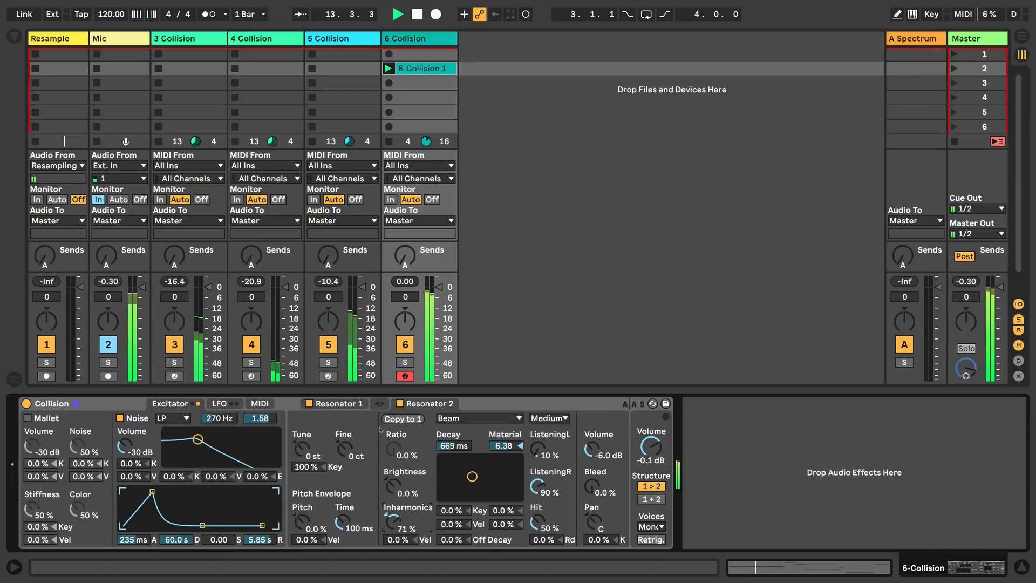
Set Resonator 1's tube to decay 28.5 s and radius 77%, and return to Resonator 2's settings.
click(339, 404)
drag(466, 464, 517, 467)
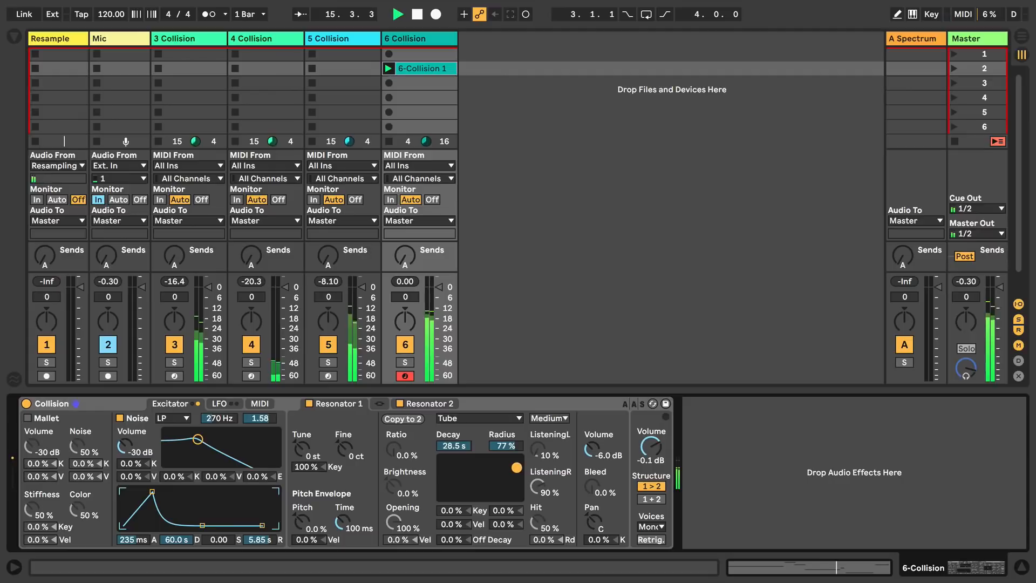
click(427, 404)
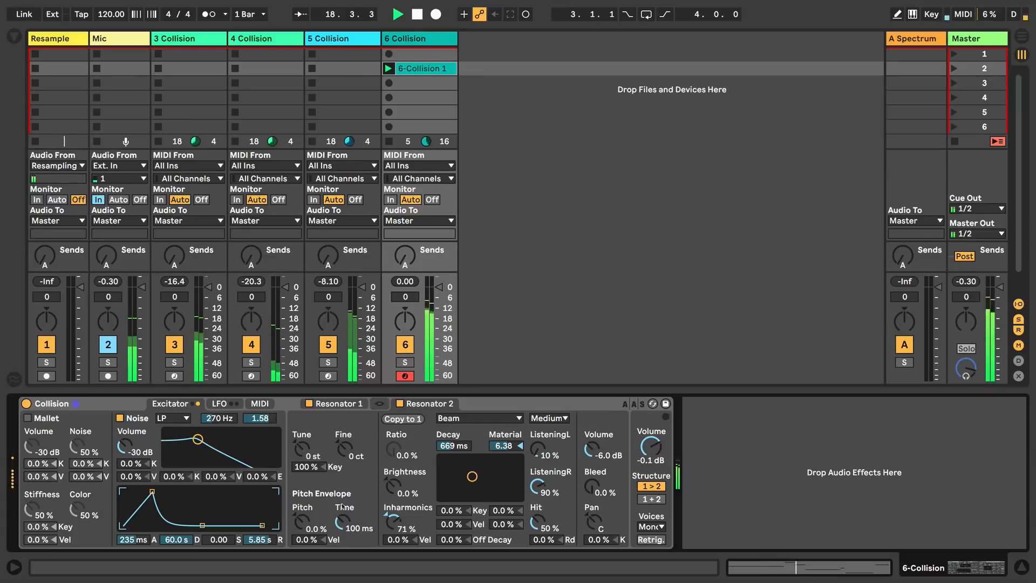
Add the Overdrive audio effect after Collision on the 6 Collision track.
click(16, 36)
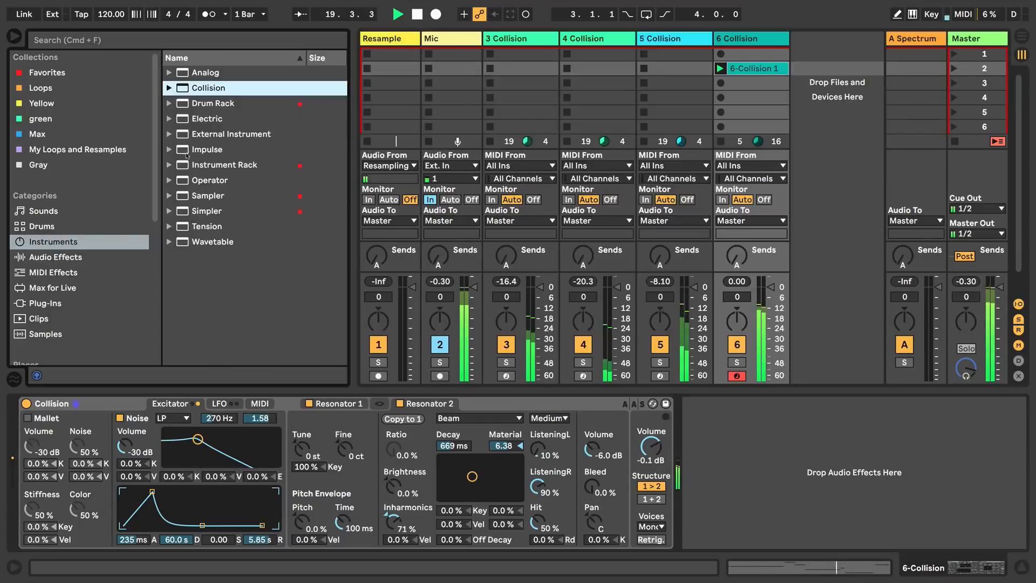
click(31, 257)
scroll(234, 238, down, 10)
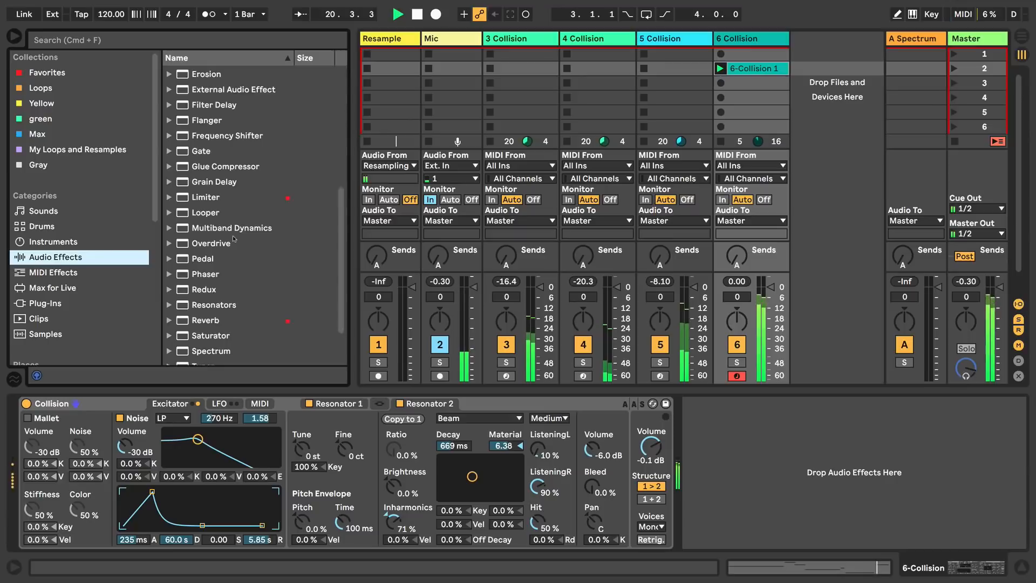
drag(210, 187, 744, 468)
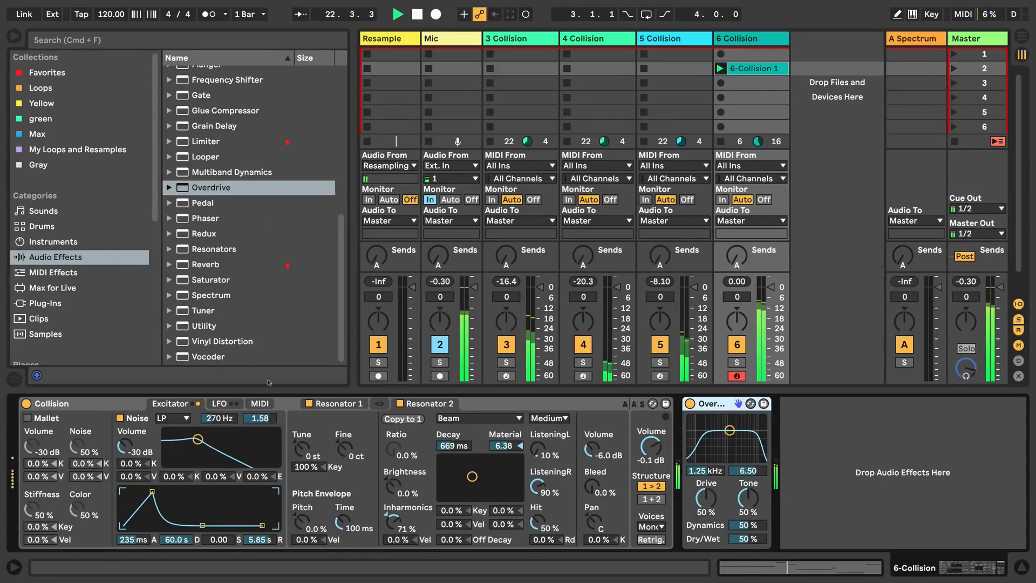
Set Overdrive to 639 Hz, bandwidth 3.33, drive 98% and tone 2%, and lower the 6 Collision track volume to -7.0 dB.
click(15, 38)
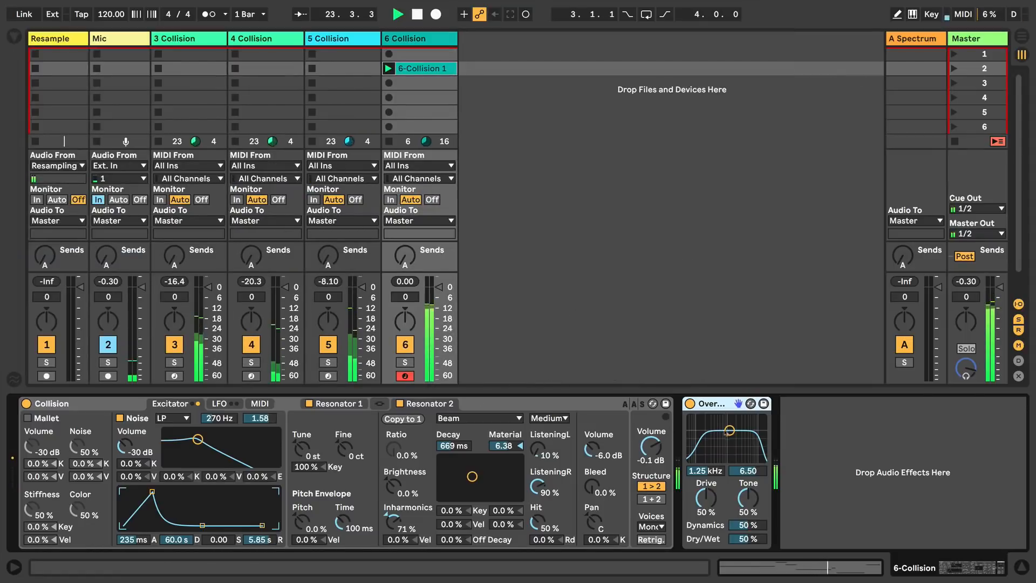
drag(717, 441, 717, 446)
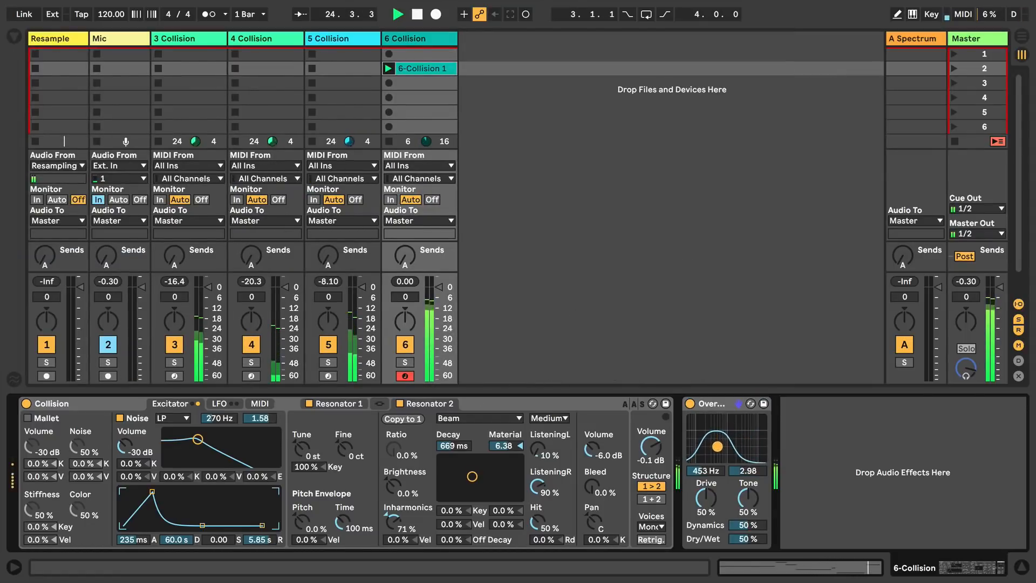
drag(748, 500, 721, 445)
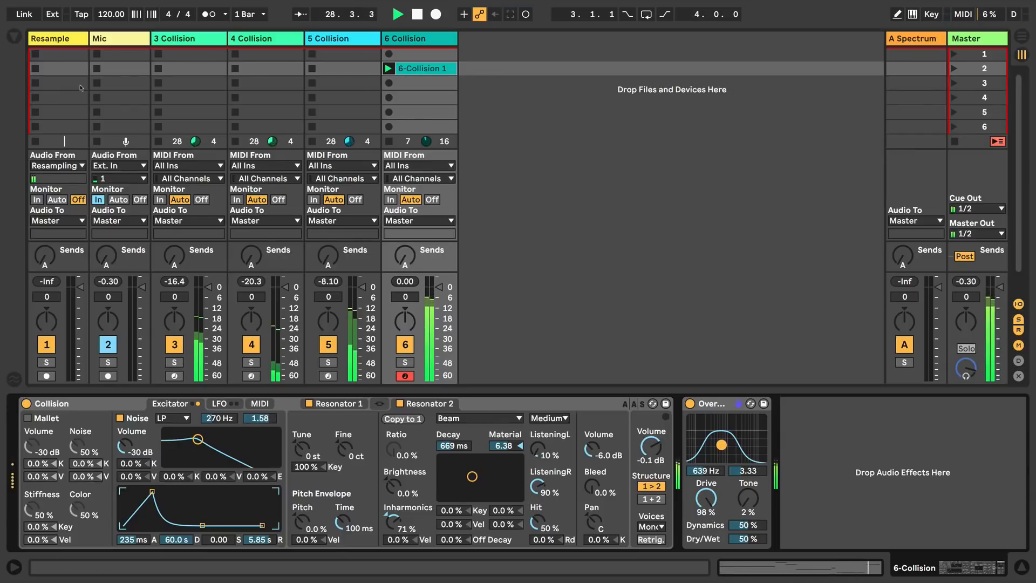
drag(439, 287, 438, 298)
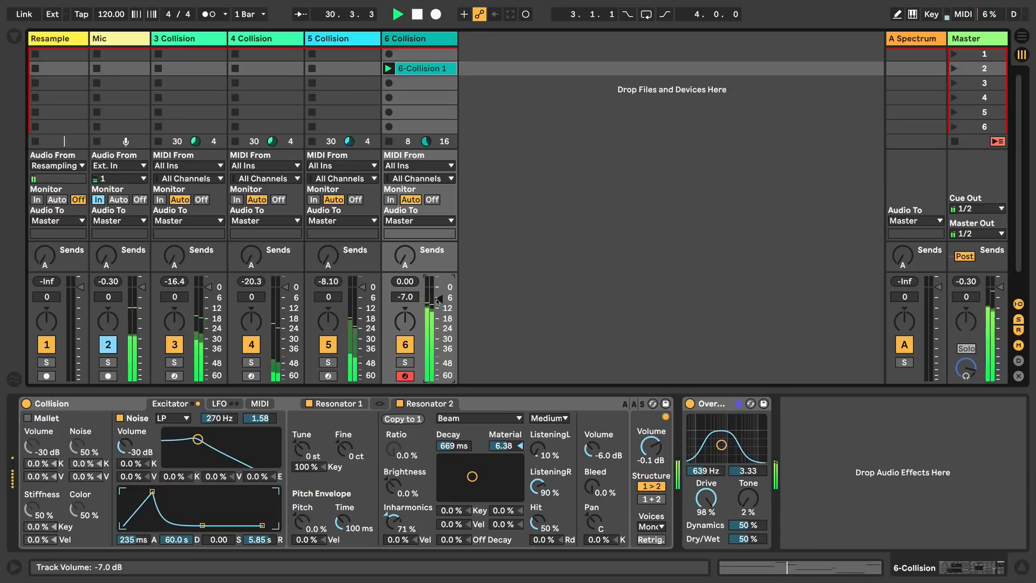
Add a Glue Compressor after Overdrive with threshold -14.6 dB and makeup 5.40 dB.
click(14, 37)
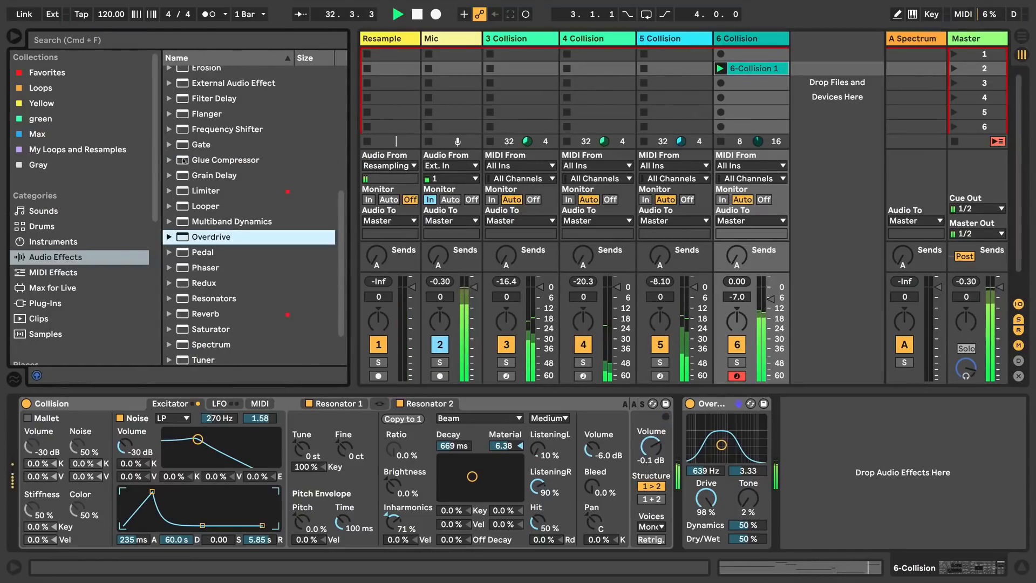
double_click(184, 160)
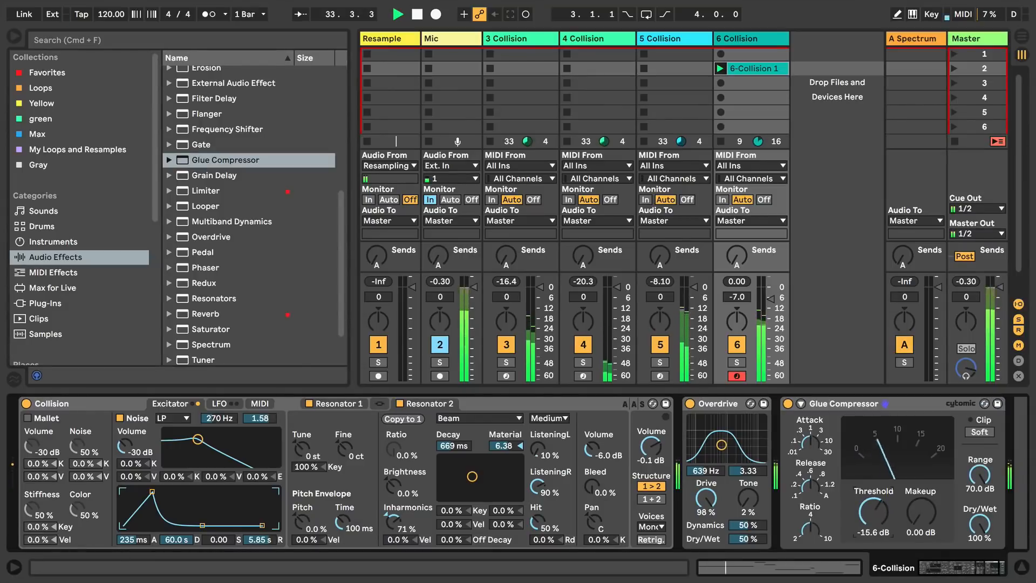
drag(872, 512, 921, 490)
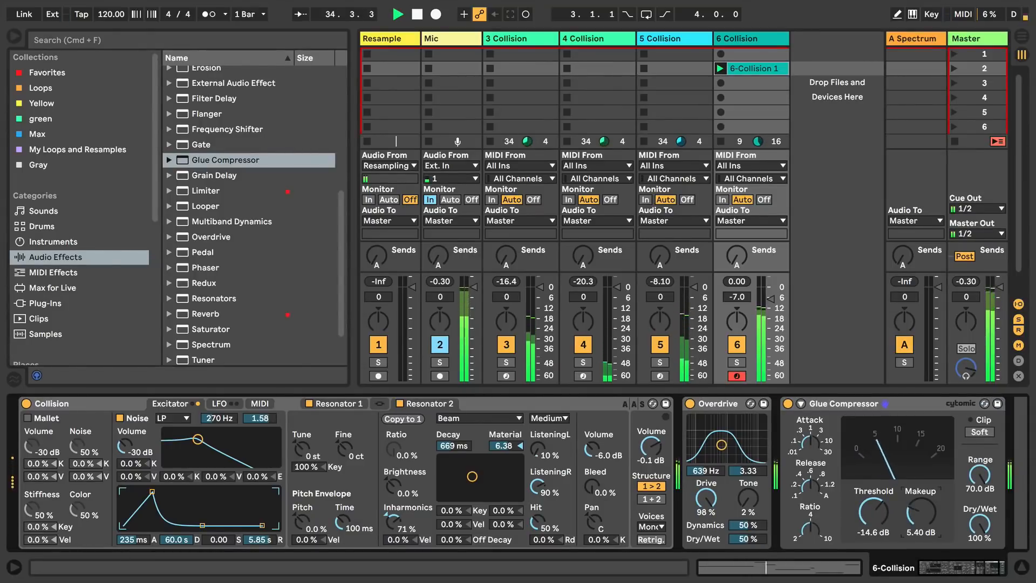
Retune Overdrive's filter on the 6 Collision track to 321 Hz with bandwidth 2.45.
scroll(921, 501, right, 3)
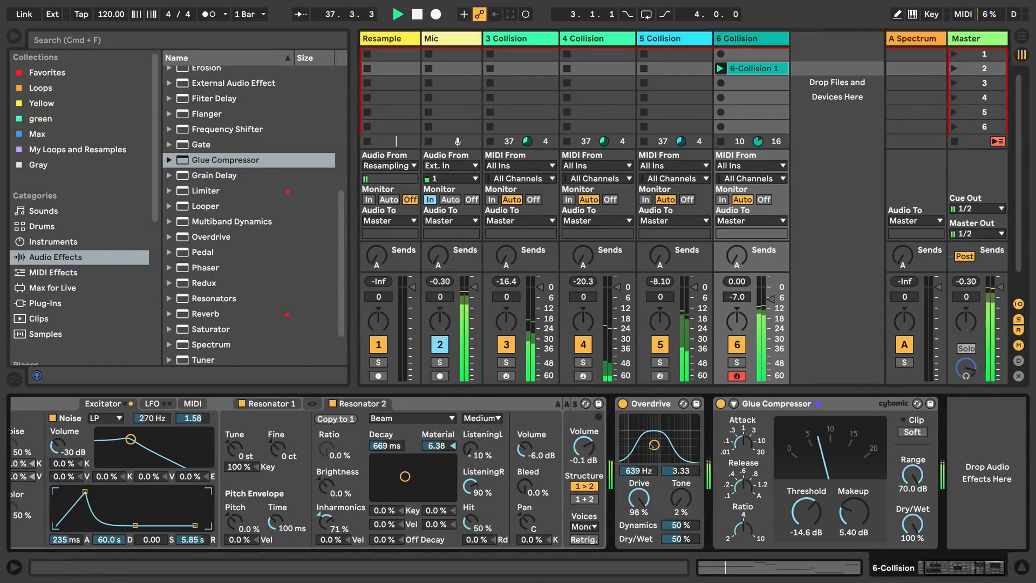
drag(653, 445, 646, 448)
click(921, 570)
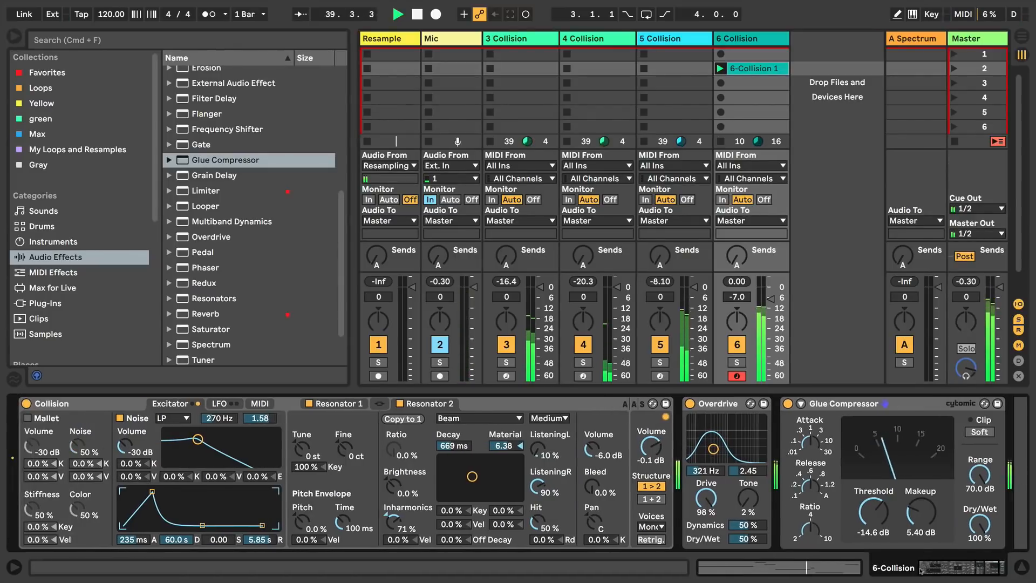
Create a new MIDI track with the Collision instrument and set its Resonator 1 type to Plate.
click(44, 243)
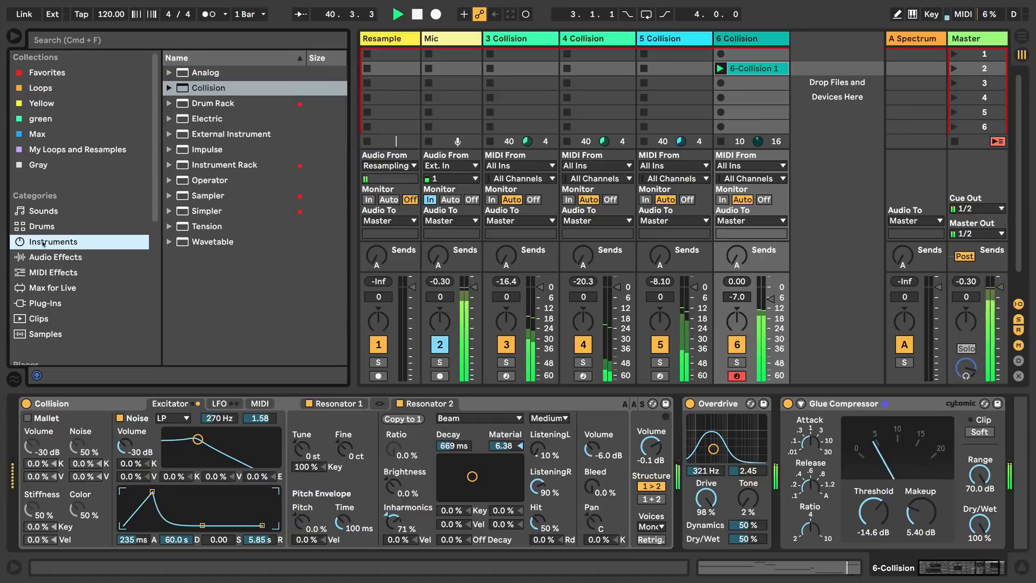
drag(208, 88, 840, 71)
click(14, 37)
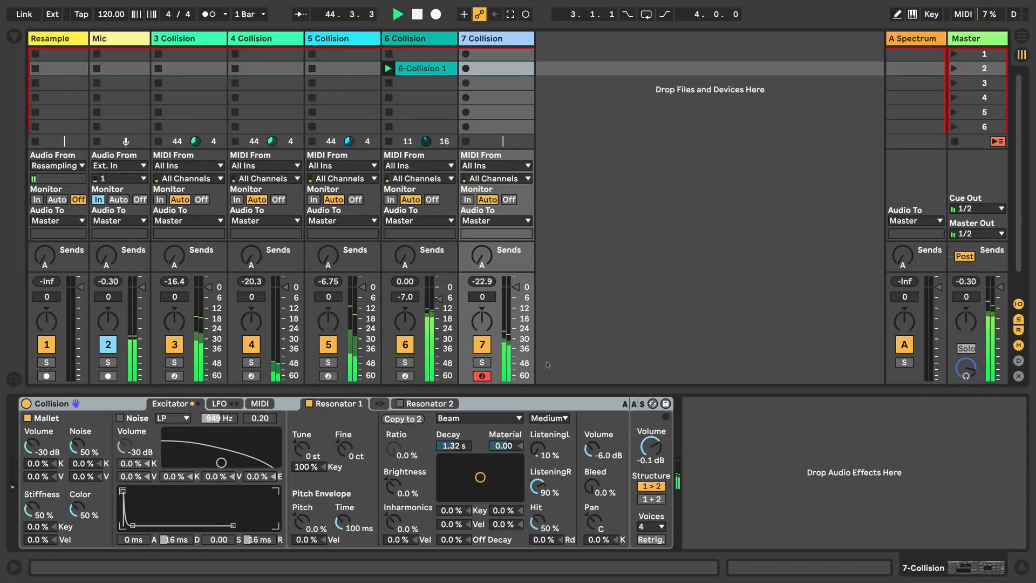
click(479, 419)
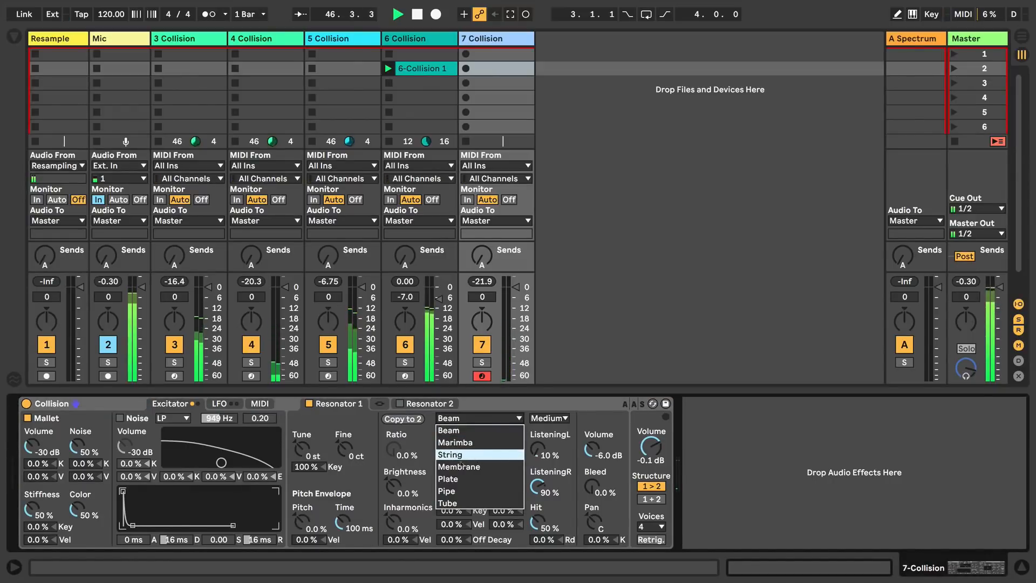
click(459, 479)
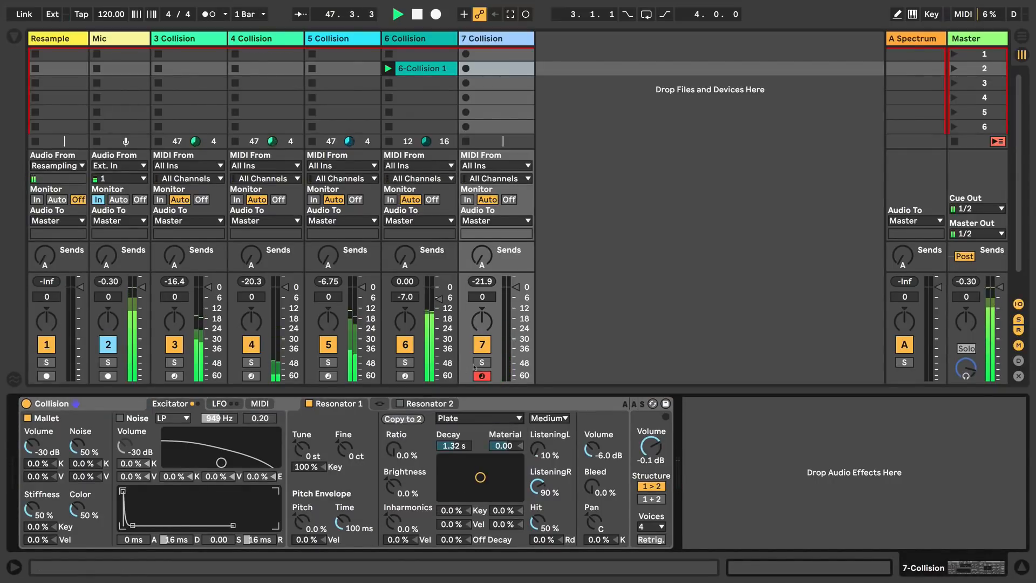
Stop the playing clips on the existing Collision tracks.
click(313, 143)
click(236, 142)
click(159, 143)
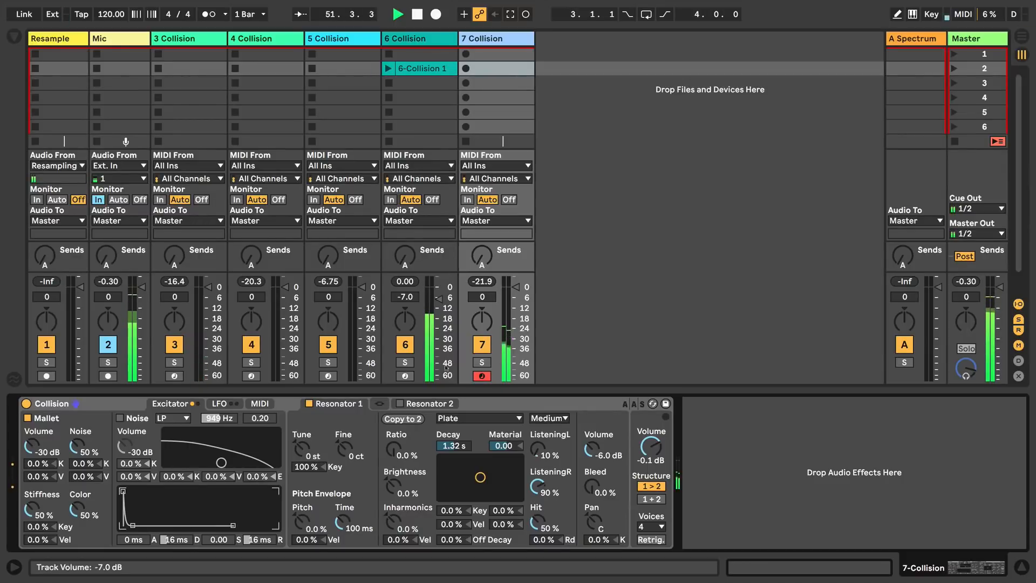
Replace the mallet with noise using attack 3.62 s, decay 43.0 s and release 13.4 s, and set the polyphony to 8 voices.
click(119, 418)
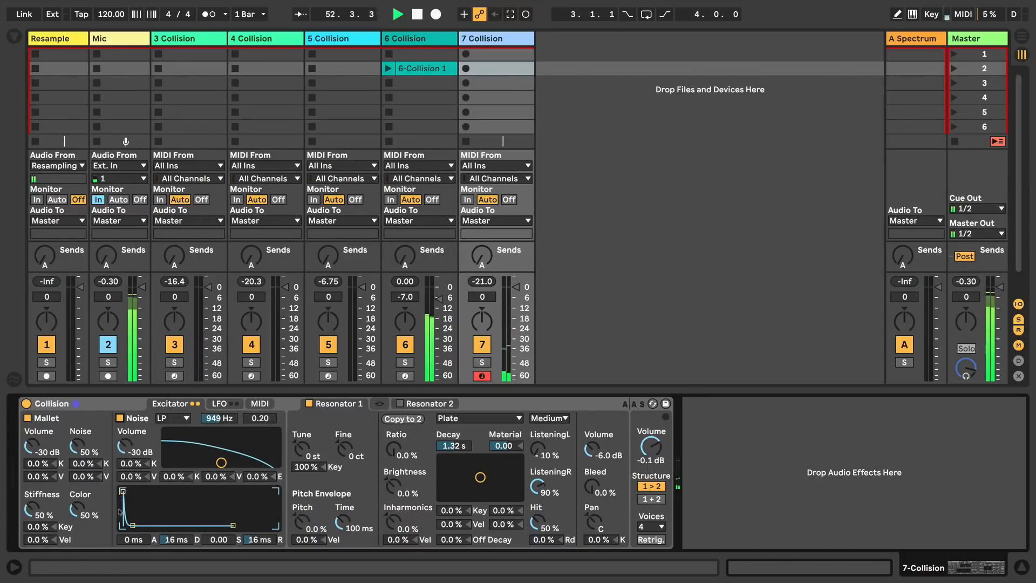
drag(122, 491, 212, 525)
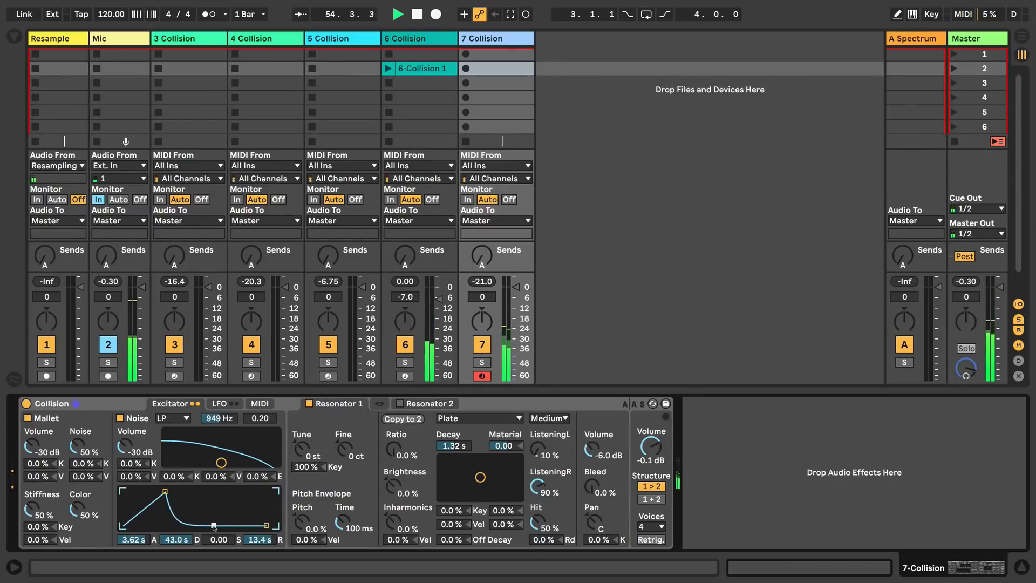
click(28, 418)
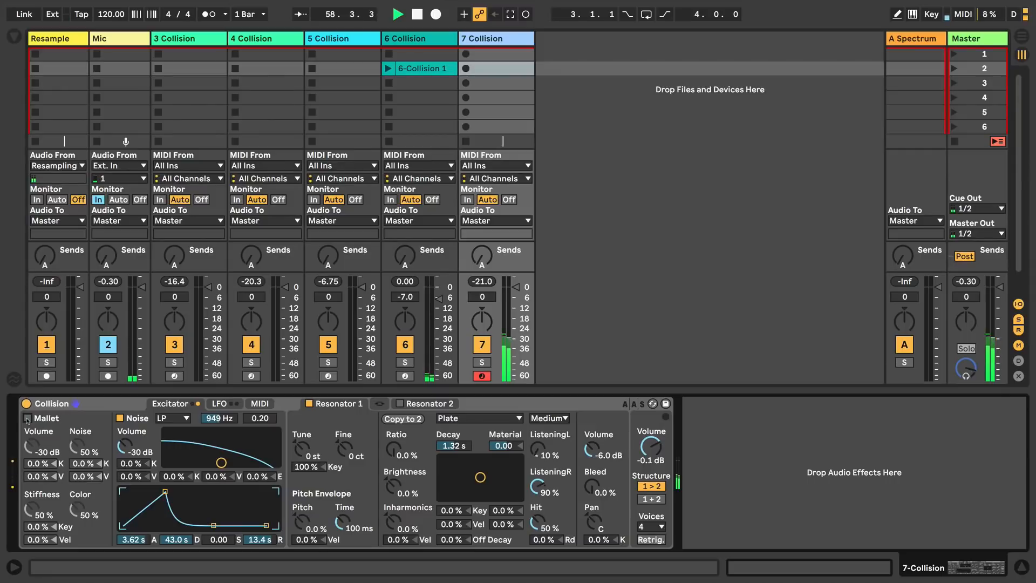
click(643, 527)
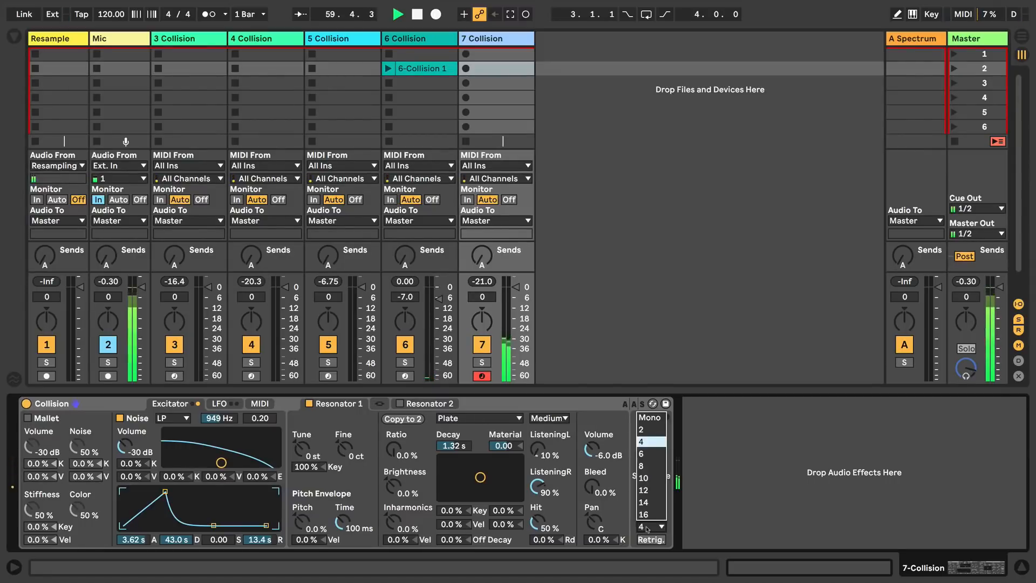
click(646, 466)
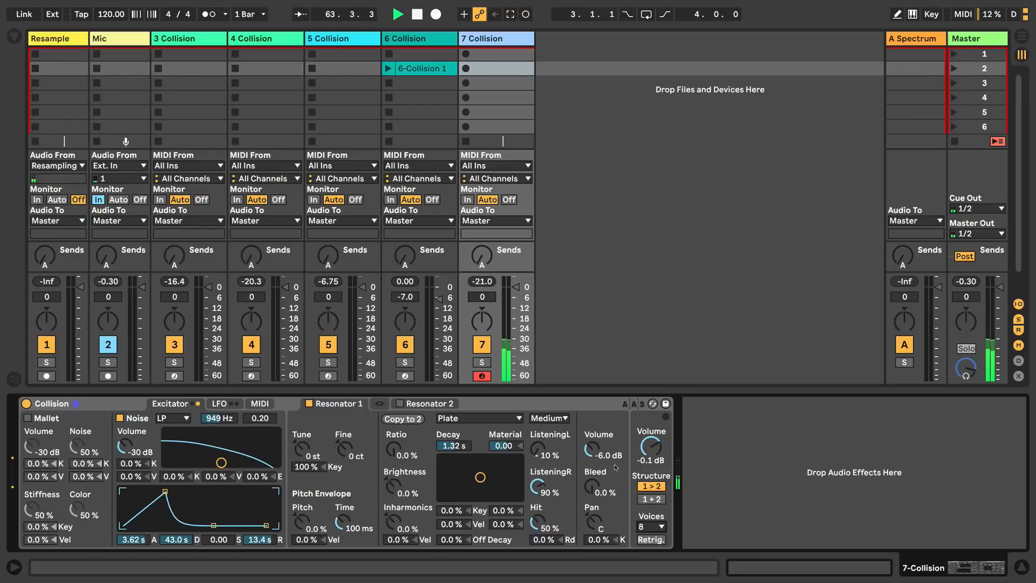
Set the noise low-pass filter to 4.0 kHz and the noise envelope's release to 660 ms.
drag(222, 462, 248, 462)
drag(244, 463, 247, 462)
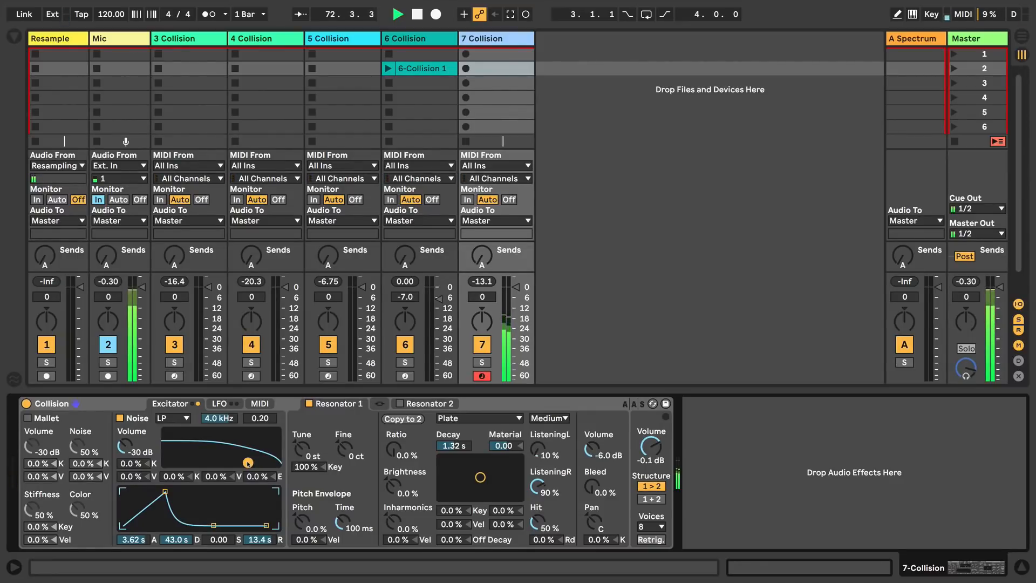
drag(257, 541, 258, 569)
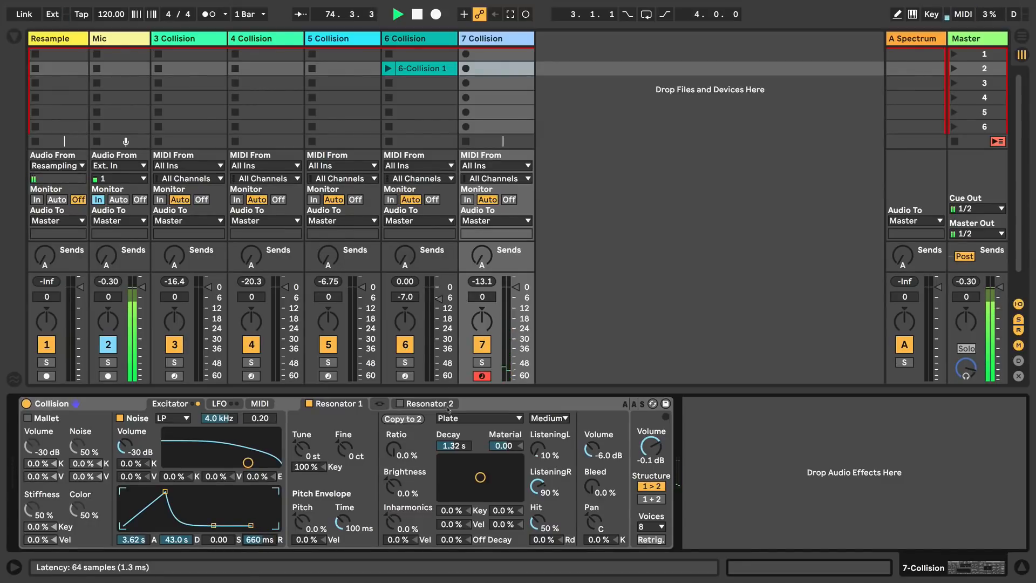
Switch the resonator structure to parallel (1 + 2) and enable Resonator 2 as a Pipe.
click(425, 404)
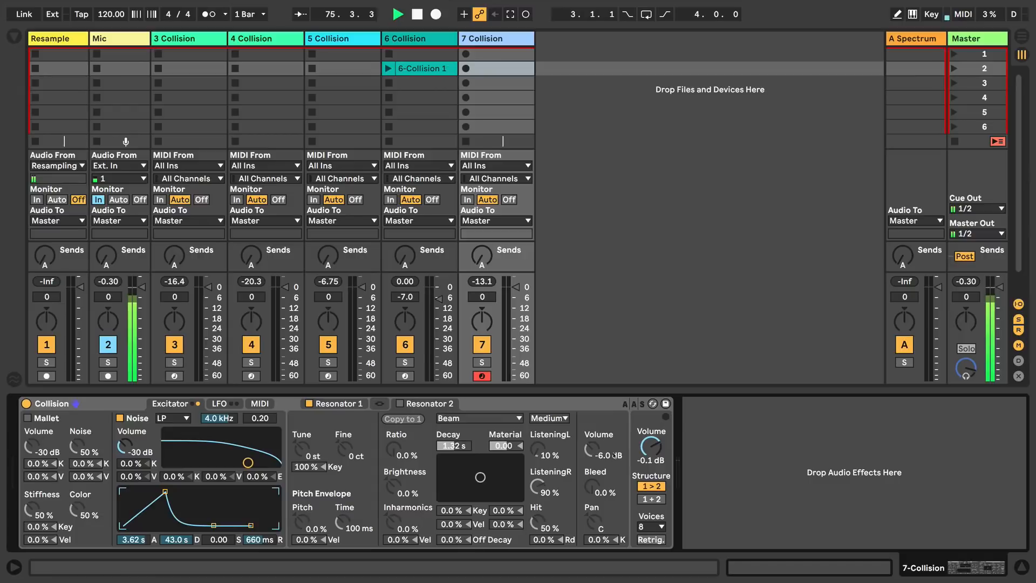
click(645, 500)
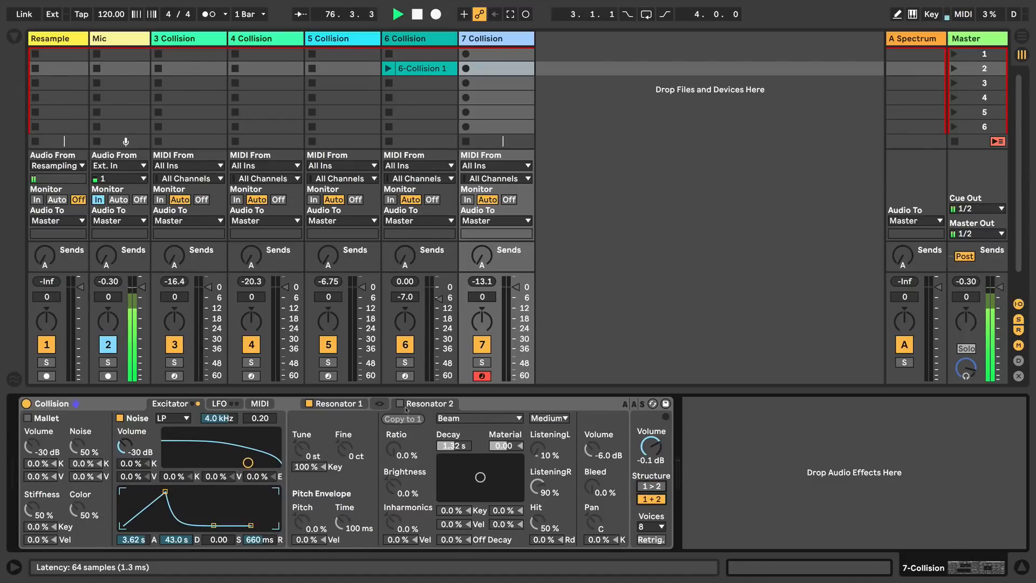
click(400, 404)
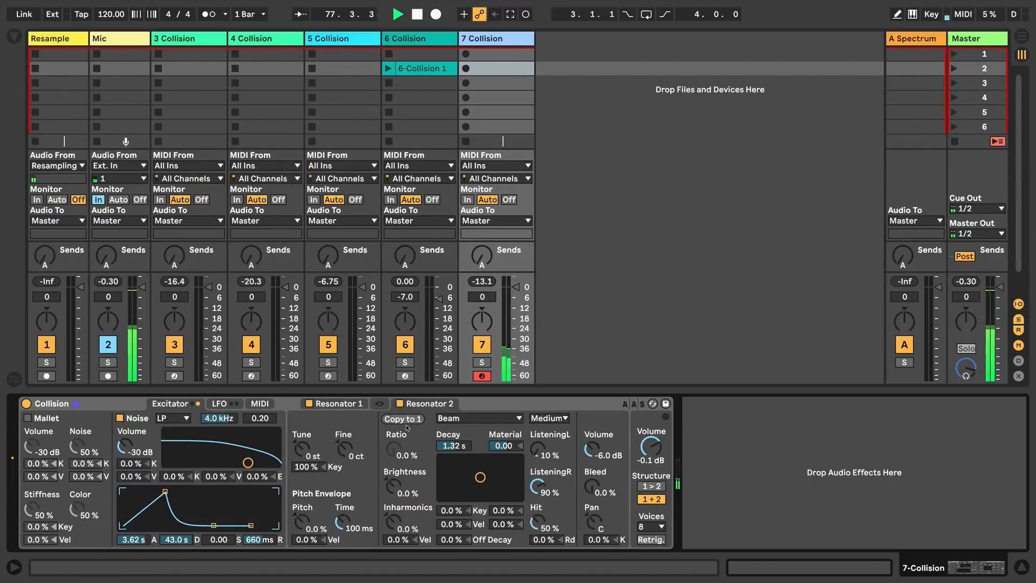
click(345, 405)
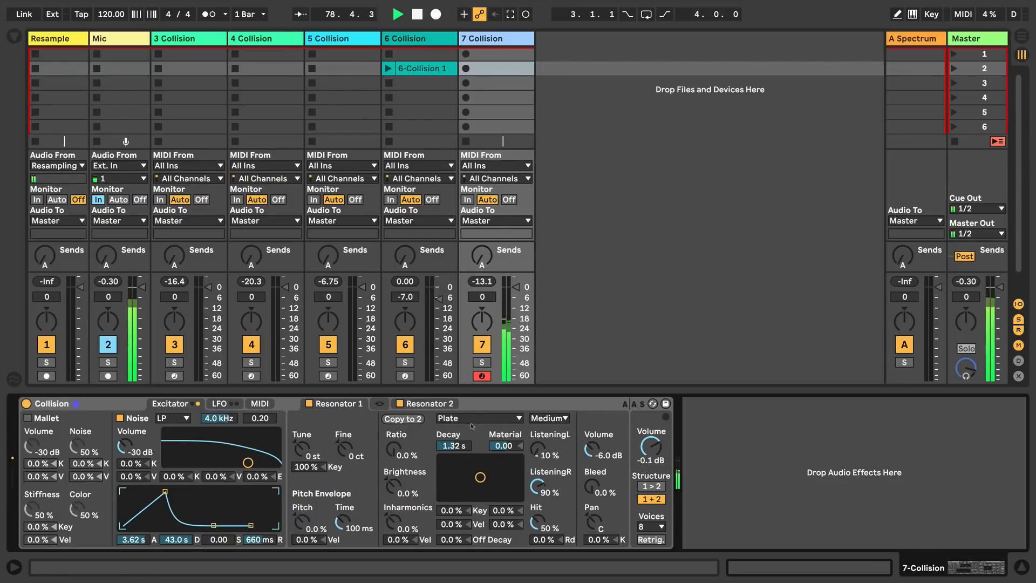
click(436, 405)
click(472, 420)
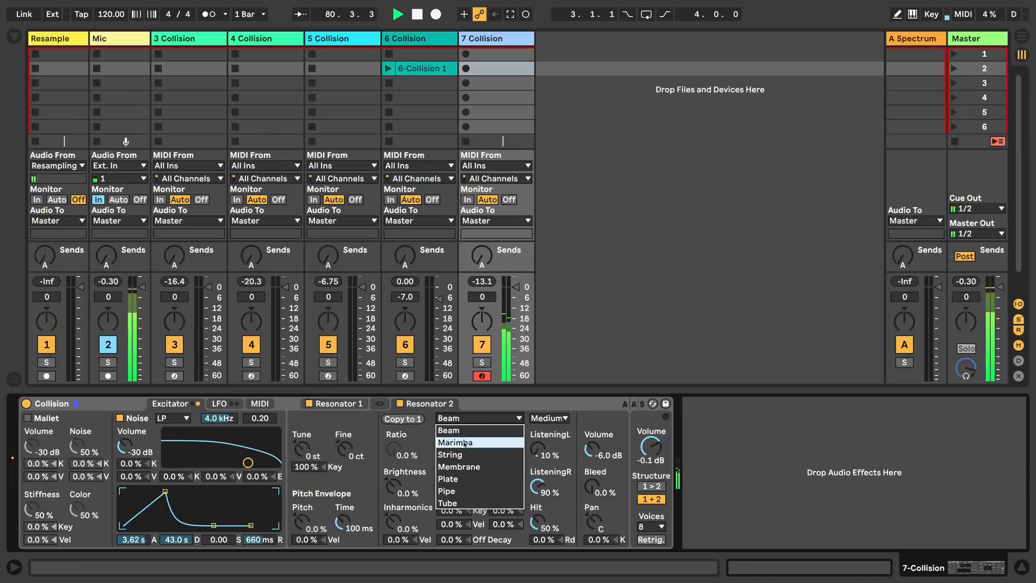
click(448, 491)
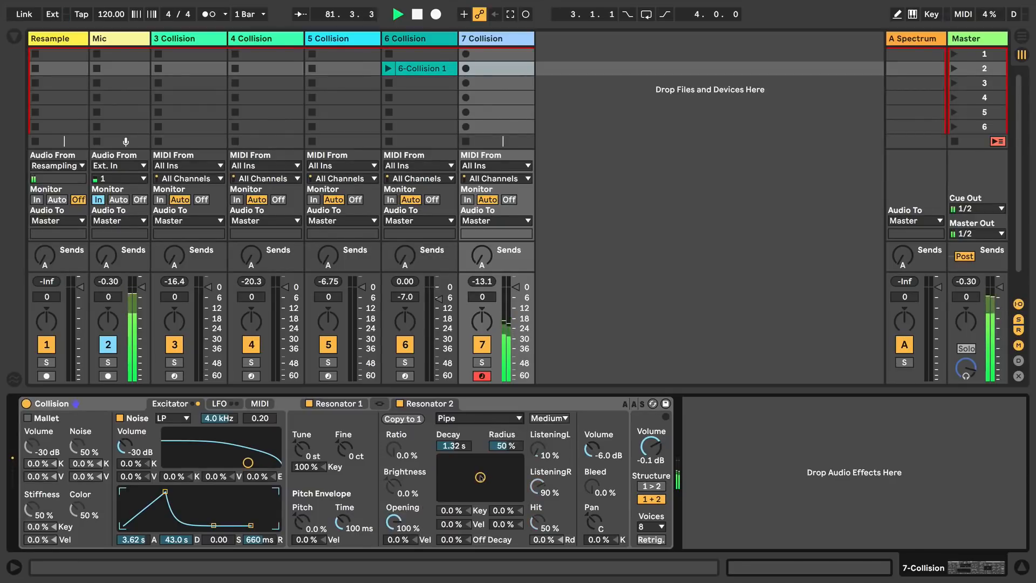
Set Resonator 2's pipe to decay 35.0 s, radius 81% and volume -14 dB, and the noise release to 6.82 s.
drag(480, 477, 519, 465)
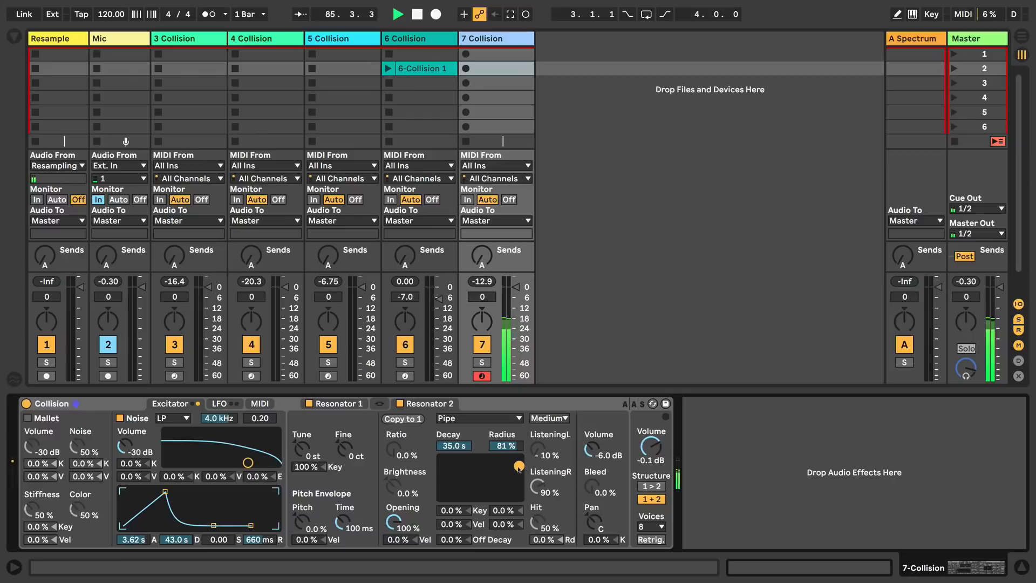
mouse_move(592, 449)
mouse_down()
mouse_move(592, 470)
mouse_move(591, 451)
mouse_up()
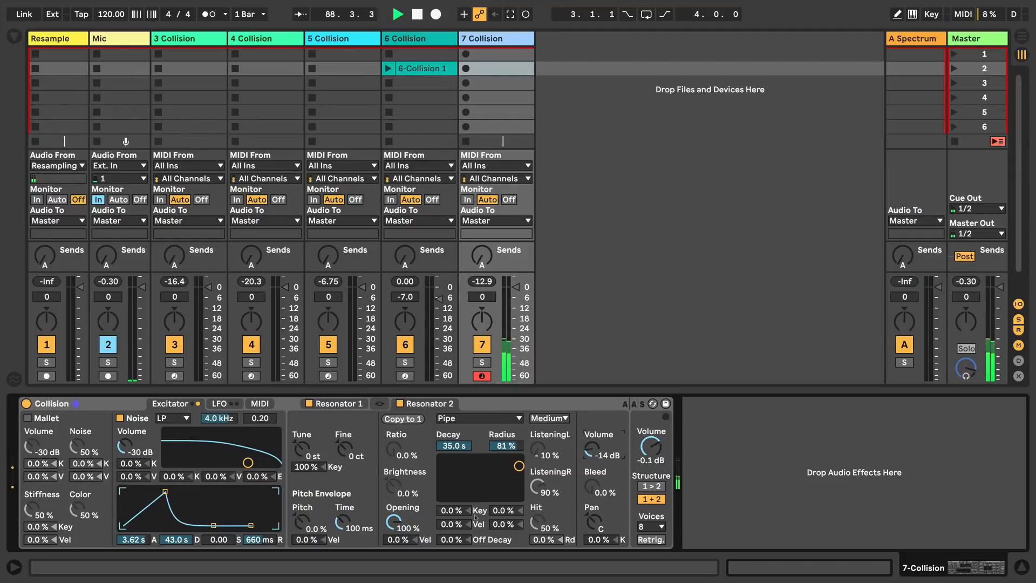
drag(247, 539, 246, 513)
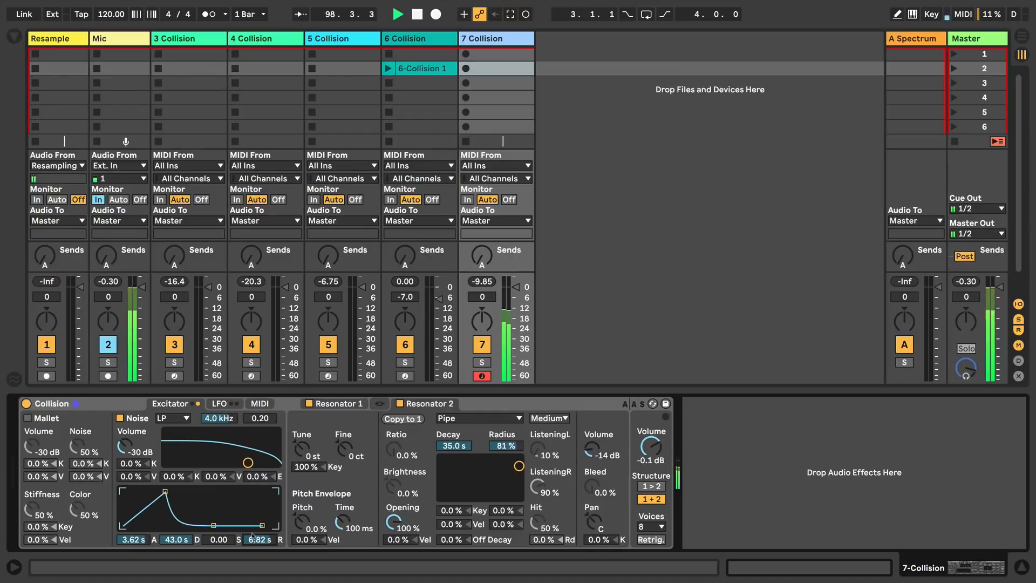
Move the 6-Collision 1 clip into scene 8 beside the other Collision clips and launch all four clips together.
scroll(419, 83, down, 1)
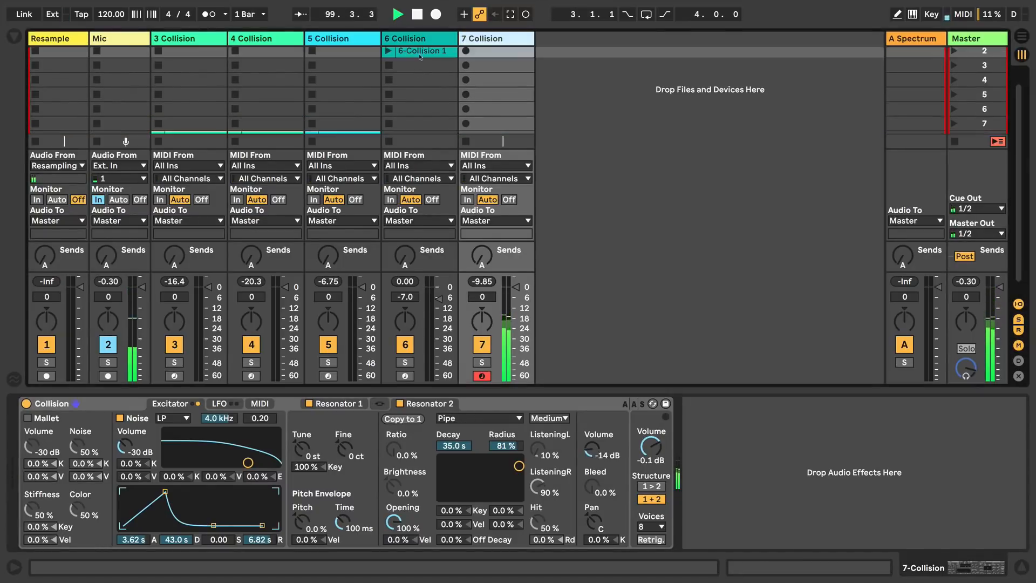
drag(420, 55, 413, 126)
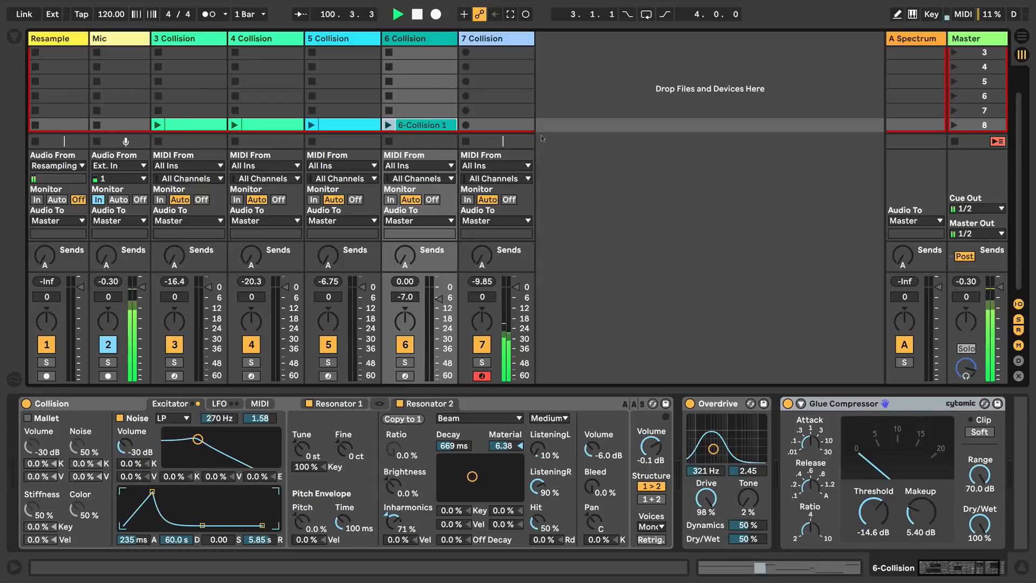
click(191, 126)
shift+click(430, 127)
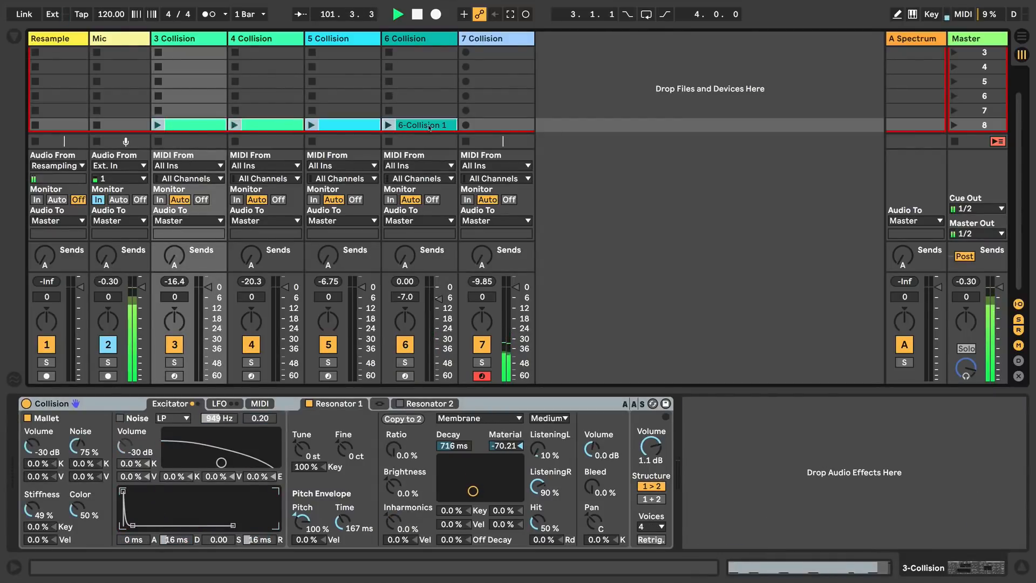
key(Return)
Record a 12-bar MIDI clip of sustained notes into scene 8 of the 7 Collision track.
click(498, 127)
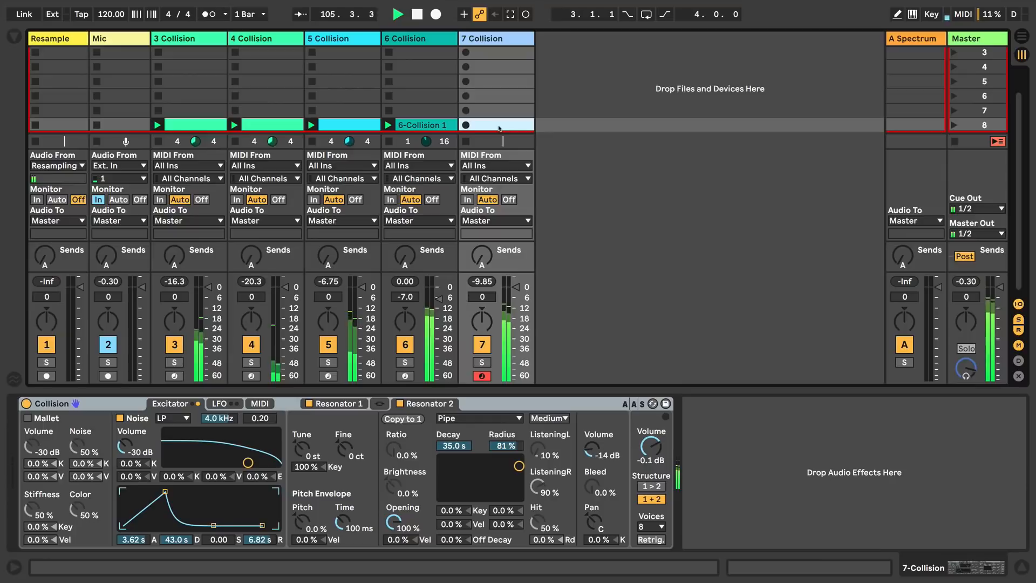
key(Return)
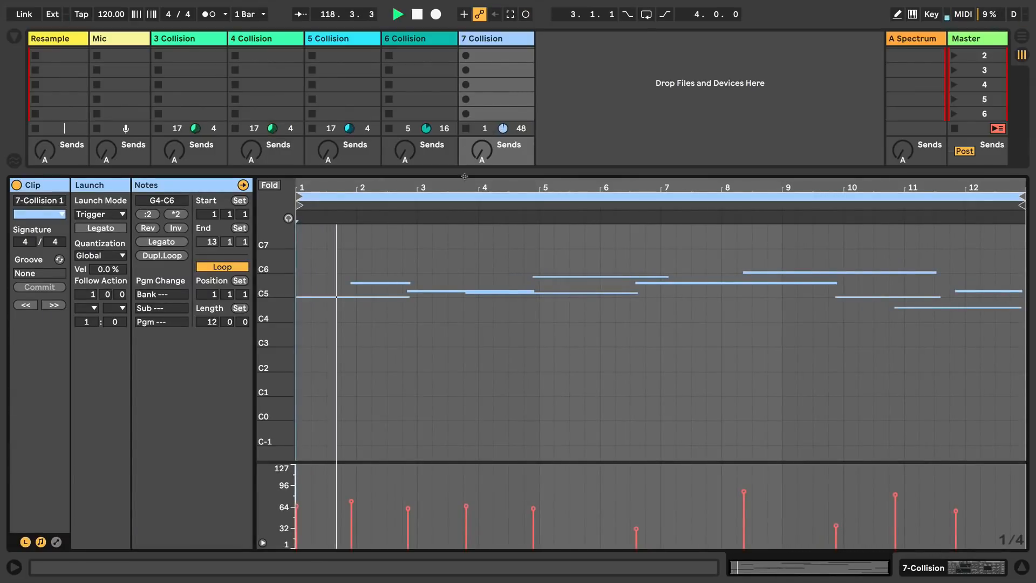
Balance the mix by setting the 7 Collision track volume to -15.4 dB and the 6 Collision track to -11.0 dB.
click(908, 564)
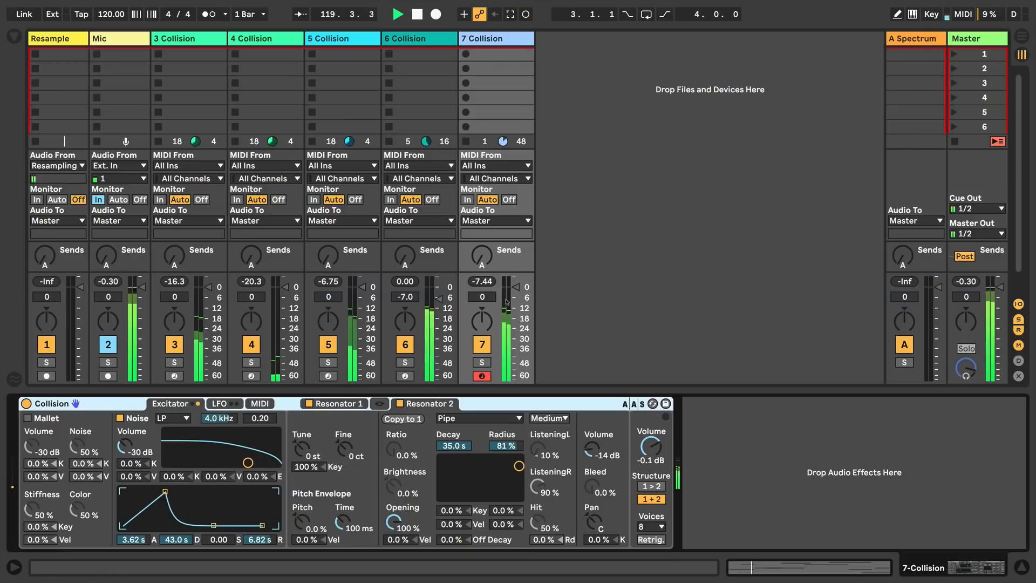
drag(506, 301, 507, 313)
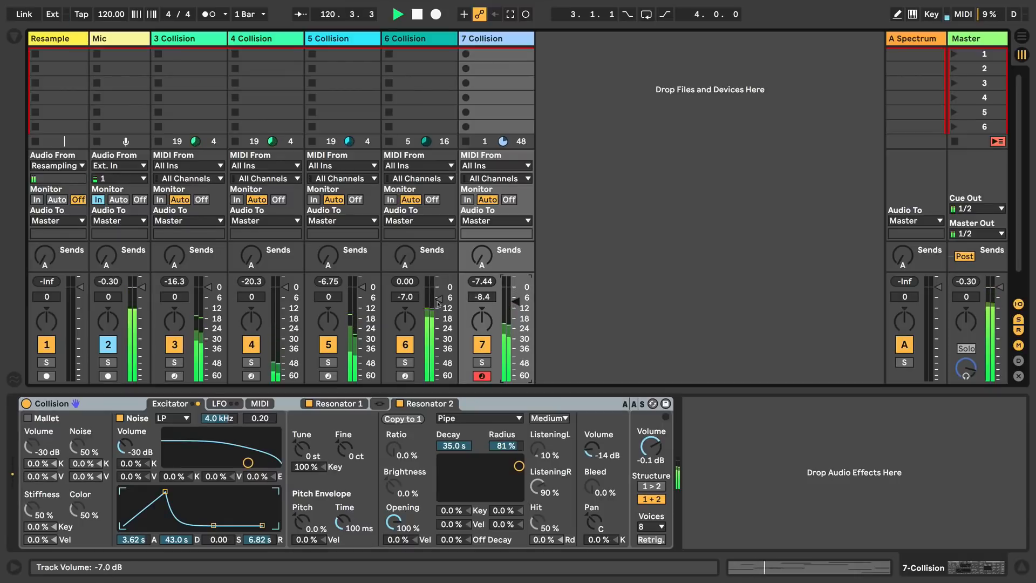
drag(438, 303, 438, 311)
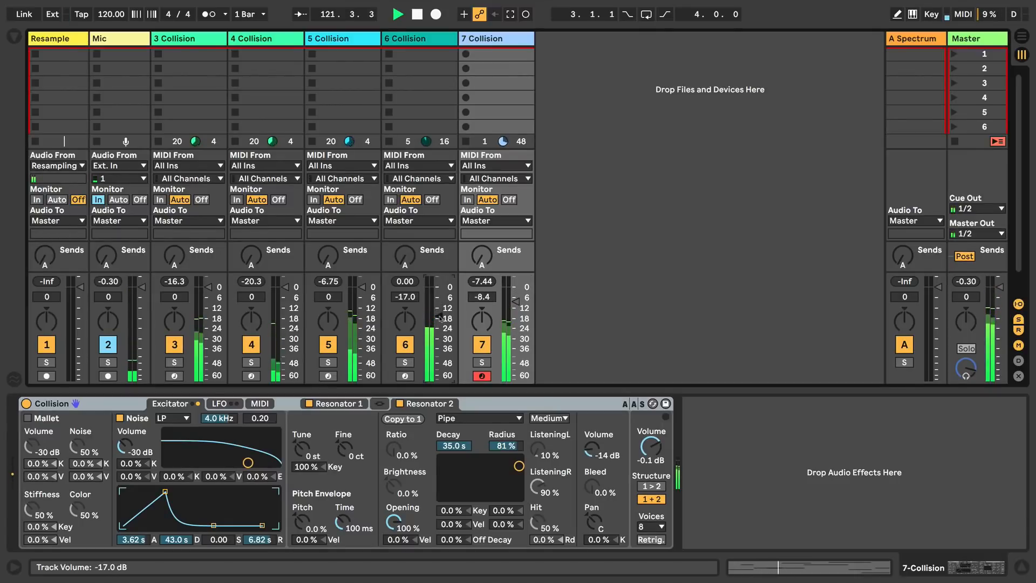
drag(515, 300, 514, 307)
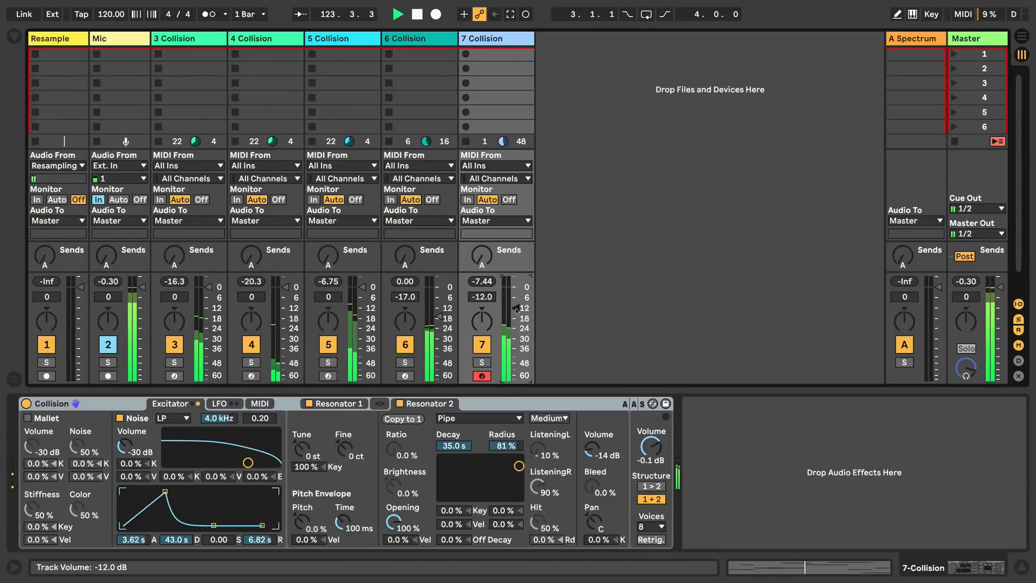
drag(515, 309, 516, 313)
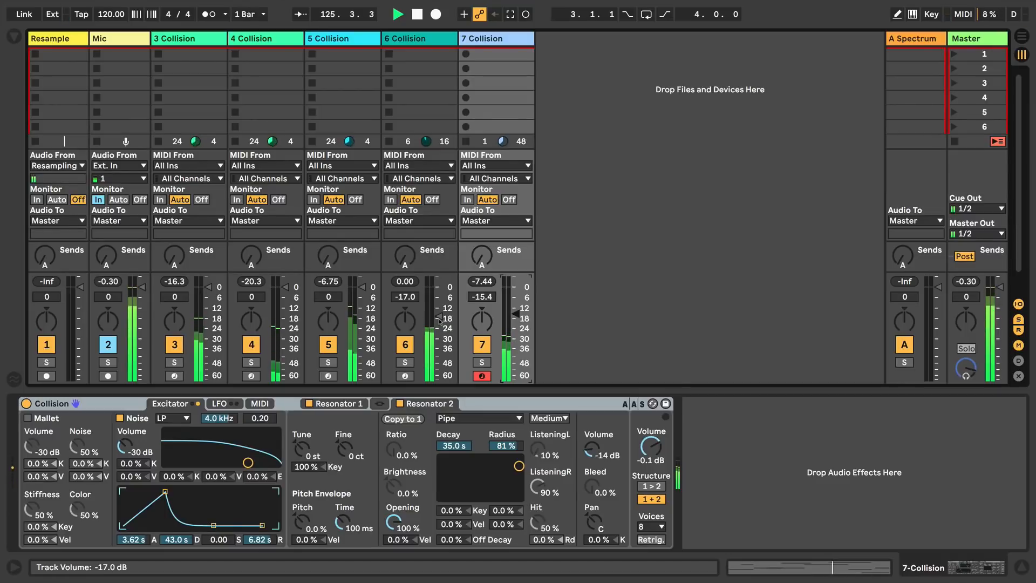
click(506, 404)
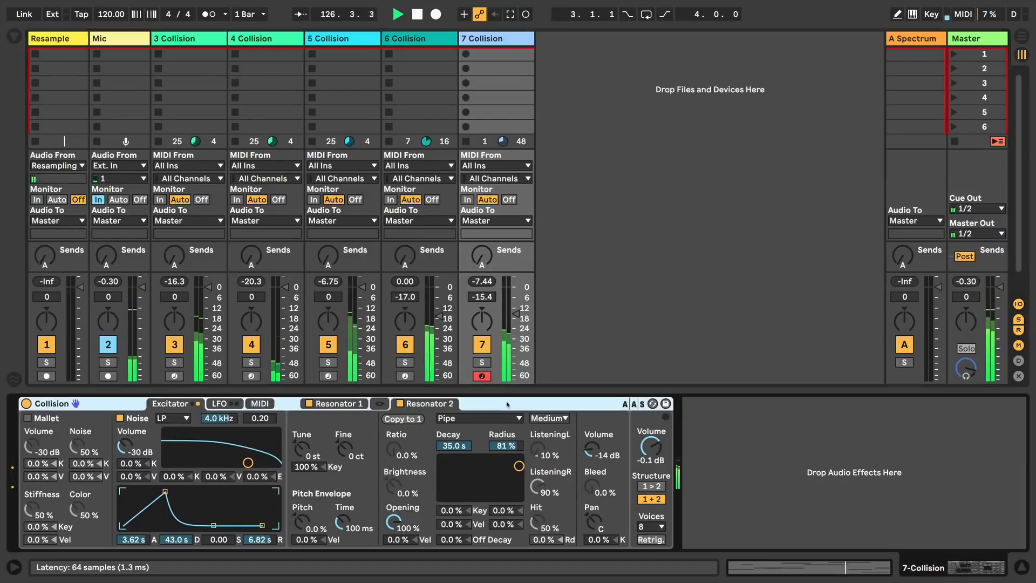
drag(438, 316, 438, 308)
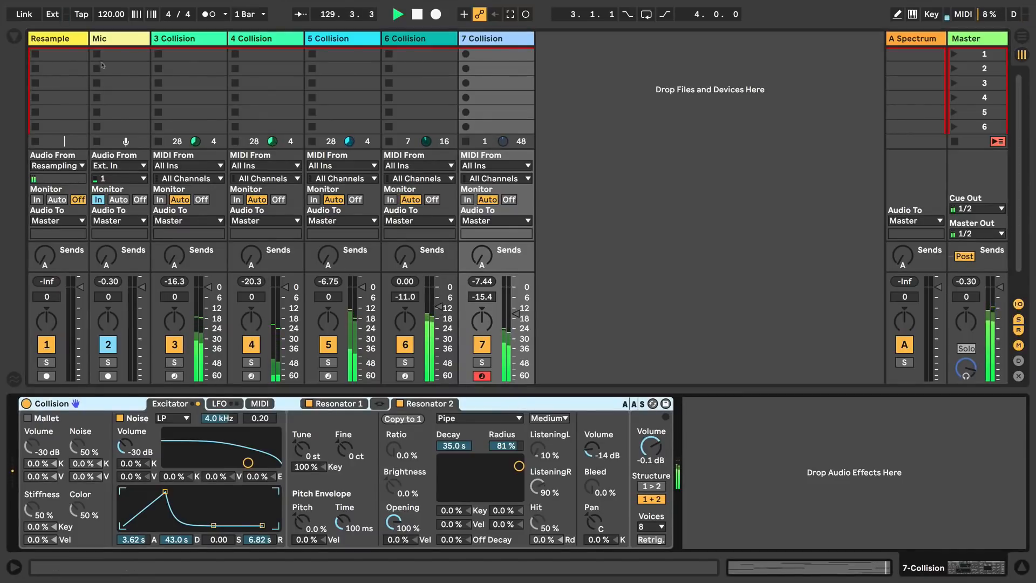
Add a Reverb audio effect after Collision on the 7 Collision track.
click(14, 38)
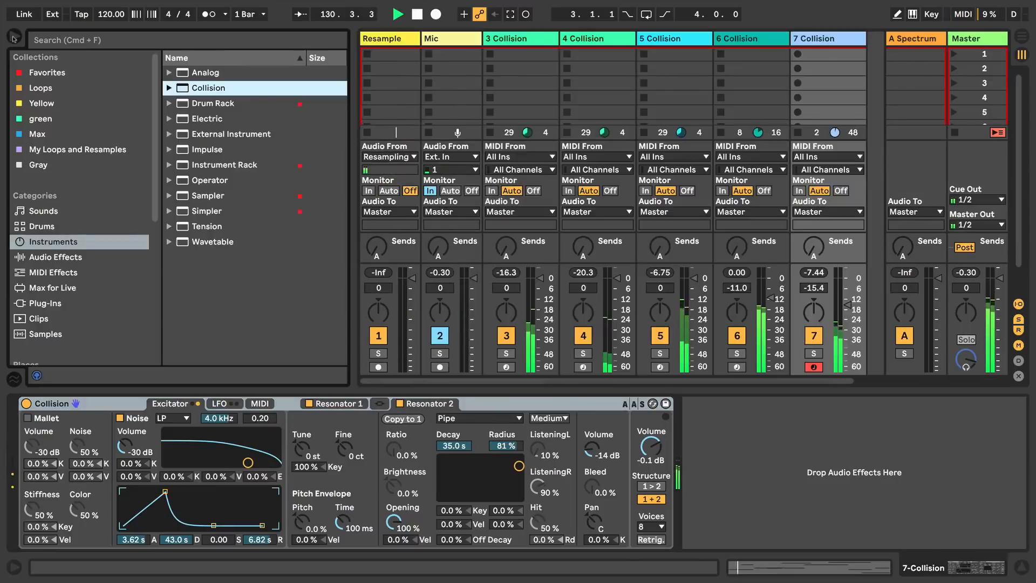
scroll(84, 220, down, 6)
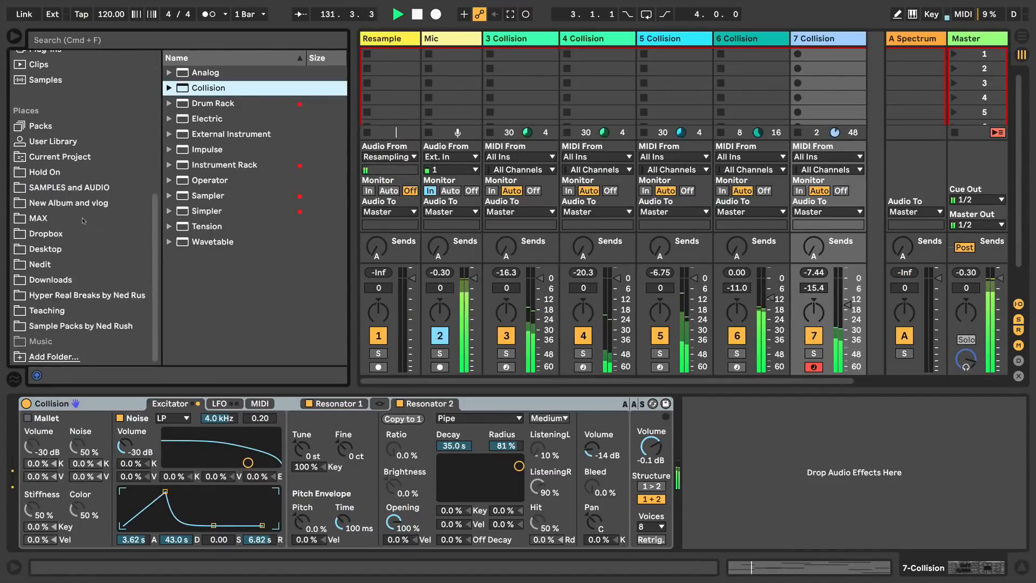
scroll(83, 220, up, 6)
click(30, 211)
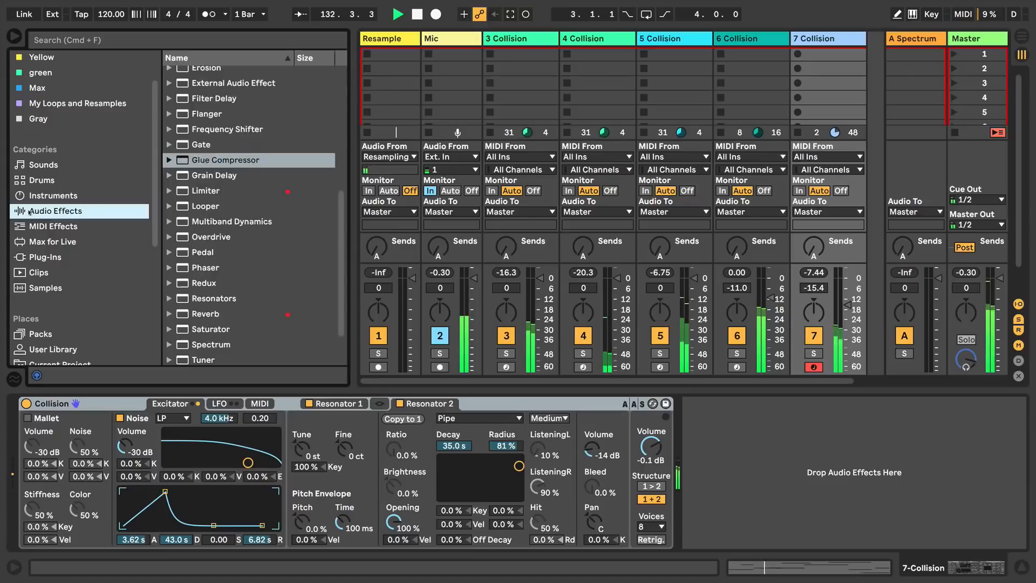
scroll(195, 244, down, 3)
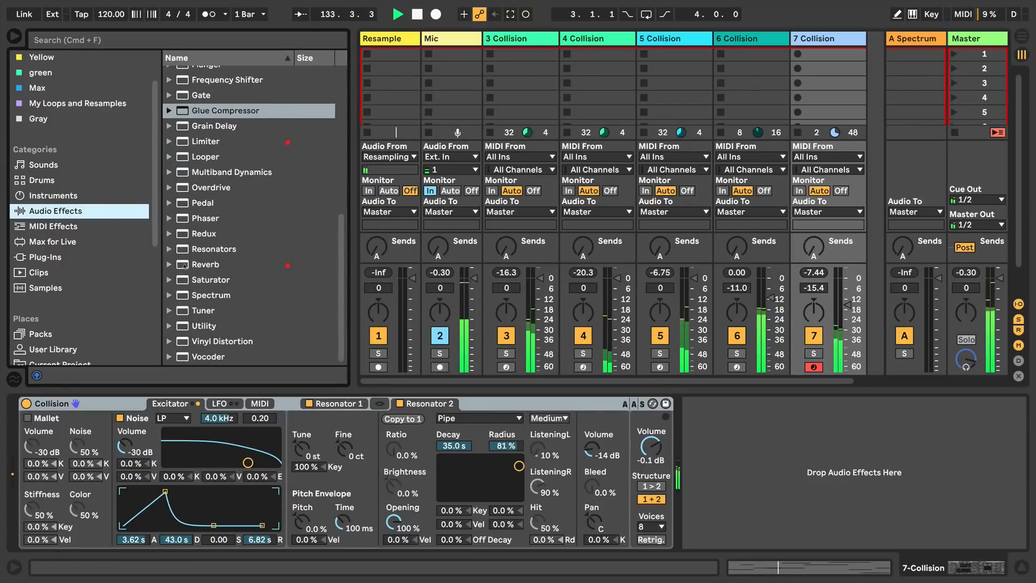
drag(187, 263, 650, 421)
Set the Reverb's decay time to 891 ms, size to 1.31 and dry/wet to 77%, and the track volume to -16.3 dB.
drag(735, 455, 736, 456)
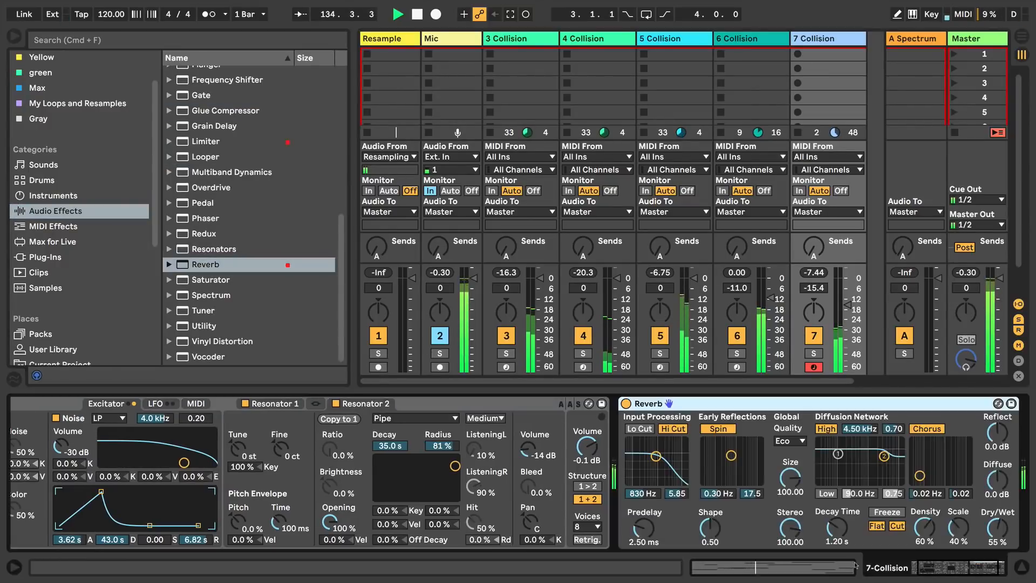
drag(916, 531, 916, 527)
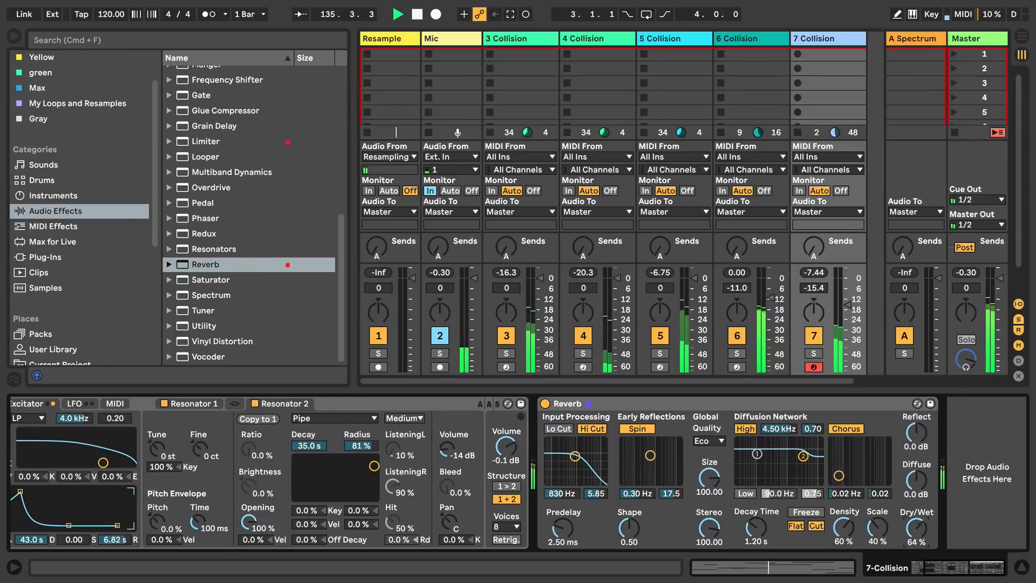
drag(755, 526, 758, 531)
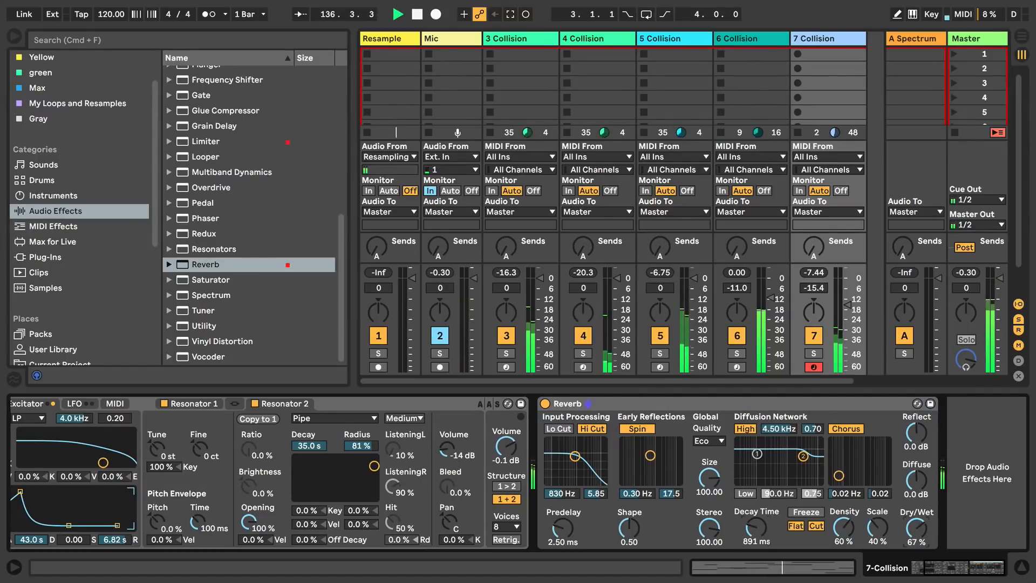
drag(709, 477, 709, 502)
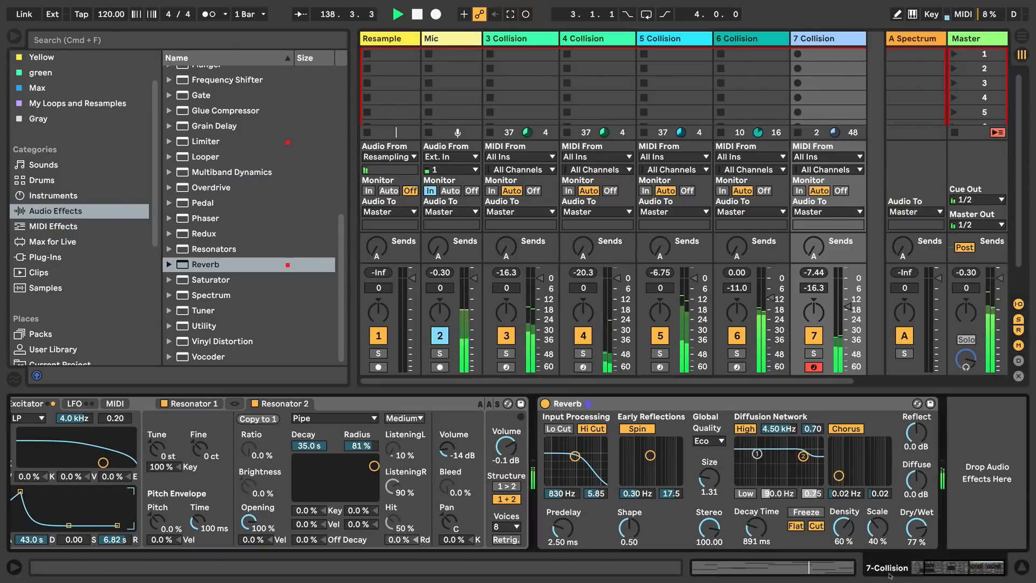
Add Overdrive after the Reverb at 2.91 kHz, bandwidth 4.93, drive 32% and dynamics 70%, and set the track volume to -20.5 dB.
click(211, 188)
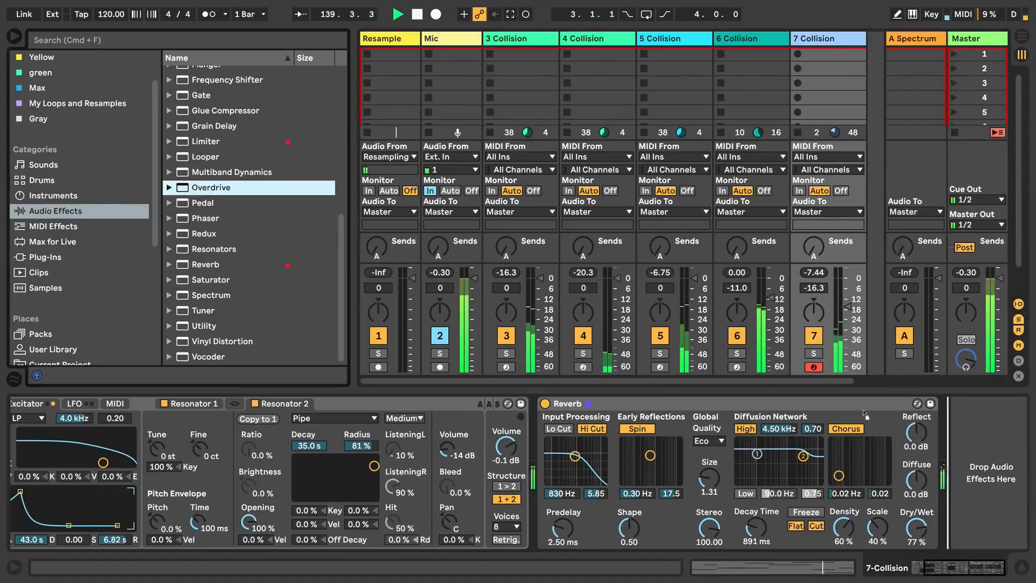
drag(211, 187, 954, 543)
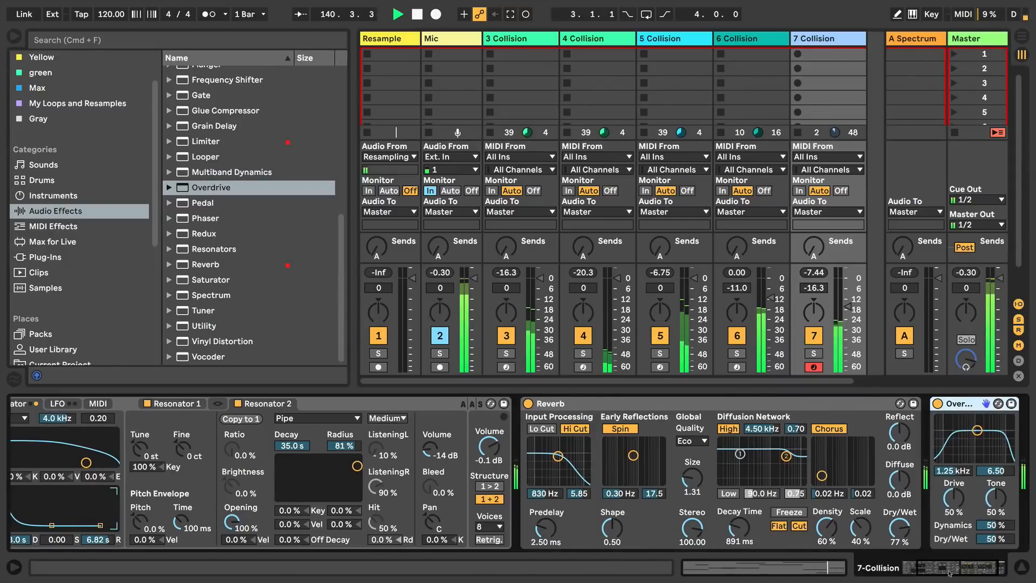
drag(872, 502, 872, 518)
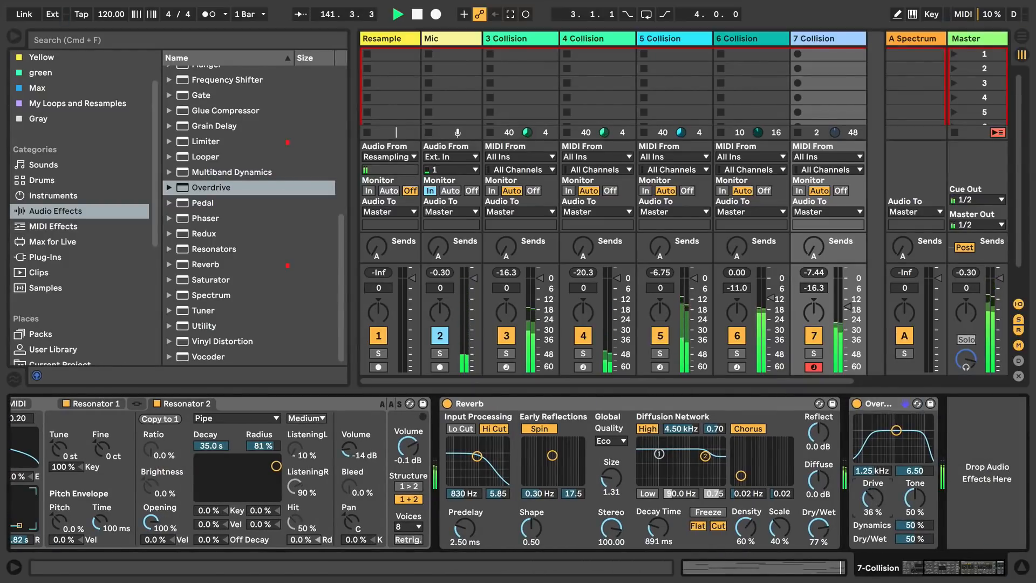
drag(896, 430, 906, 437)
drag(911, 524, 911, 510)
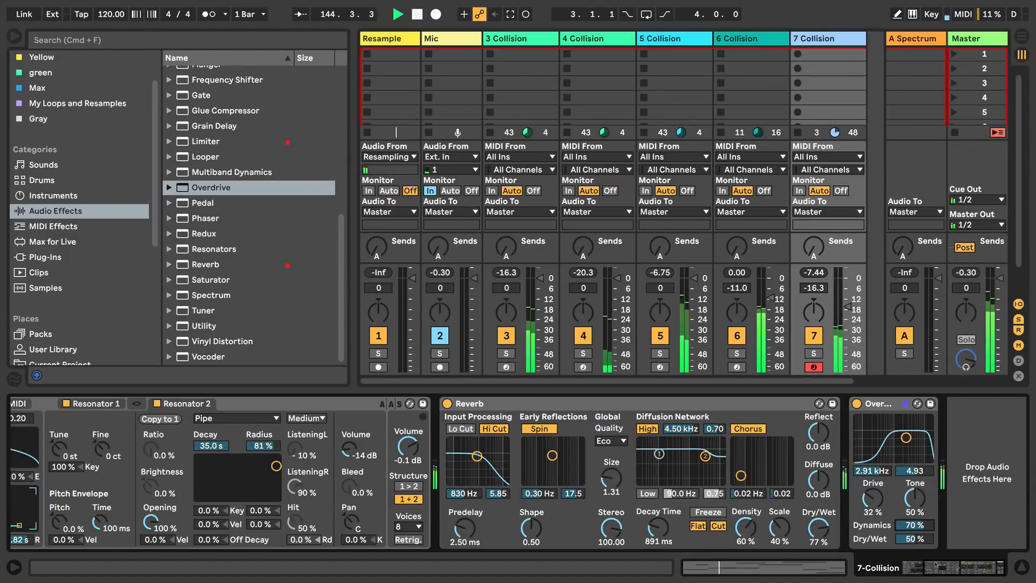
drag(846, 305, 846, 310)
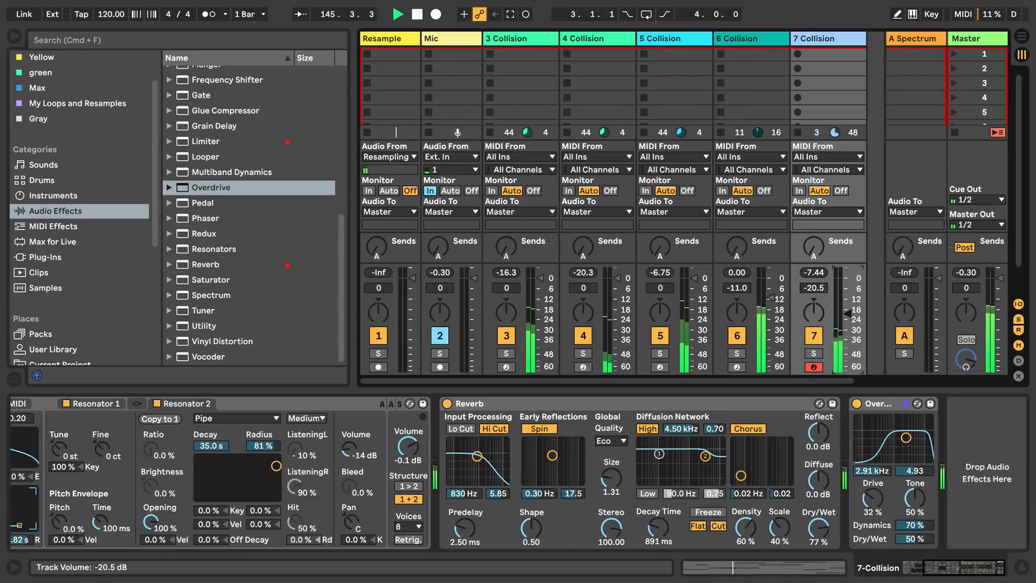
Insert the Probability Rack MIDI effect ahead of Collision on the 7 Collision track, collapse it and narrow the browser.
double_click(831, 39)
scroll(378, 459, left, 5)
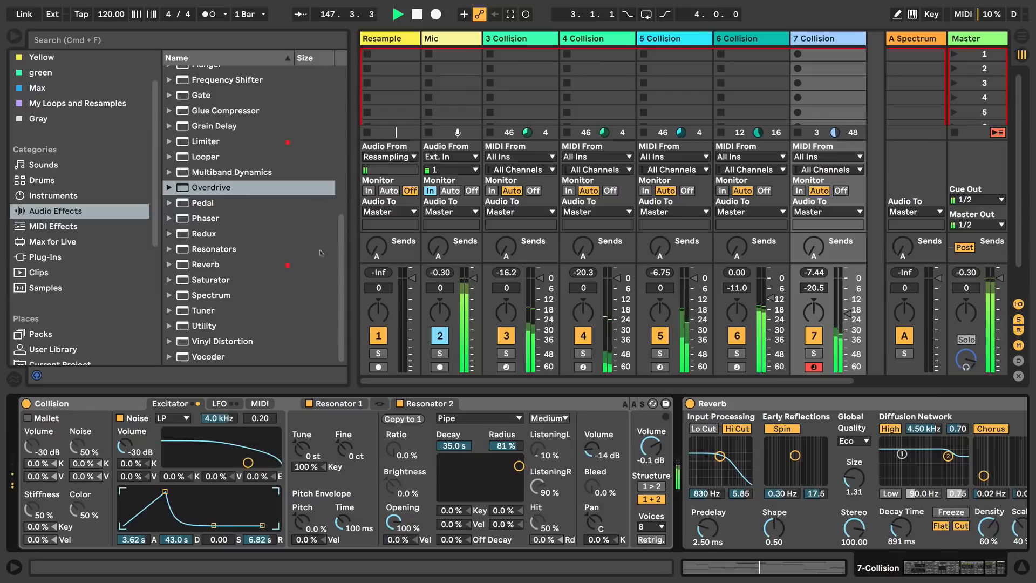
click(30, 198)
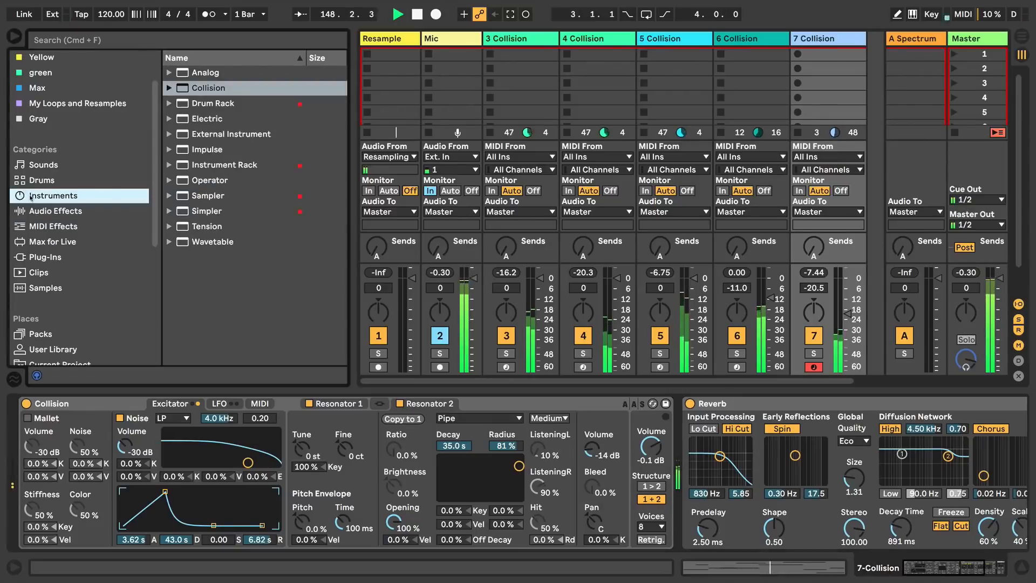
click(34, 226)
drag(242, 165, 56, 466)
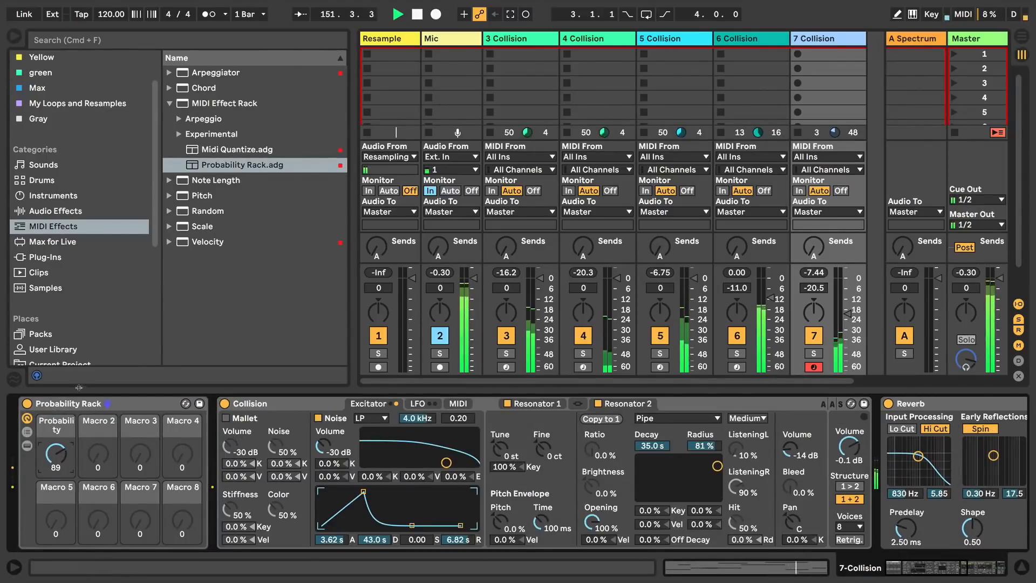
double_click(75, 403)
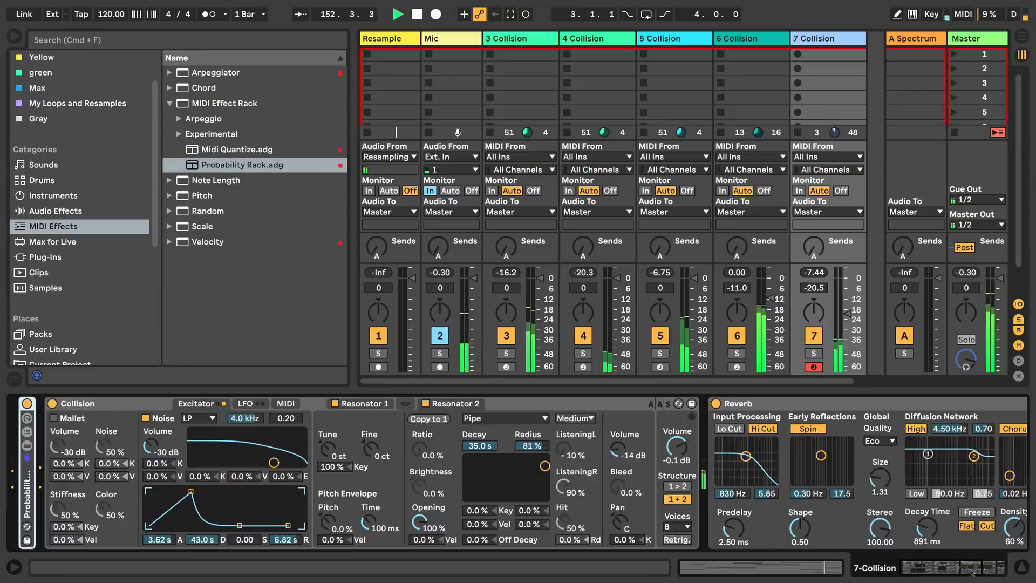
scroll(648, 475, right, 5)
drag(351, 177, 236, 177)
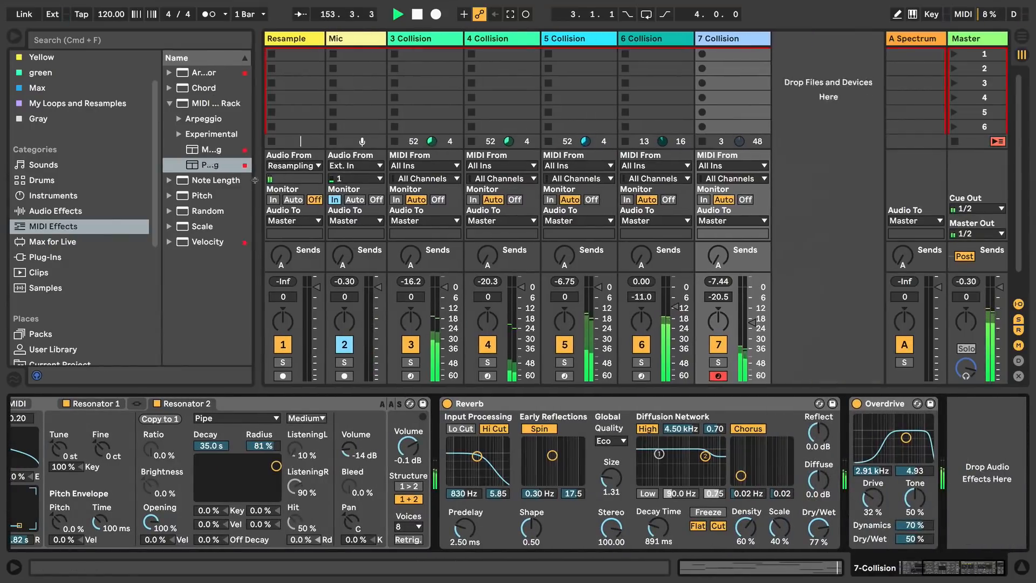
Stop playback and set the noise envelope release of the 6 Collision instrument to 2.04 s.
key(space)
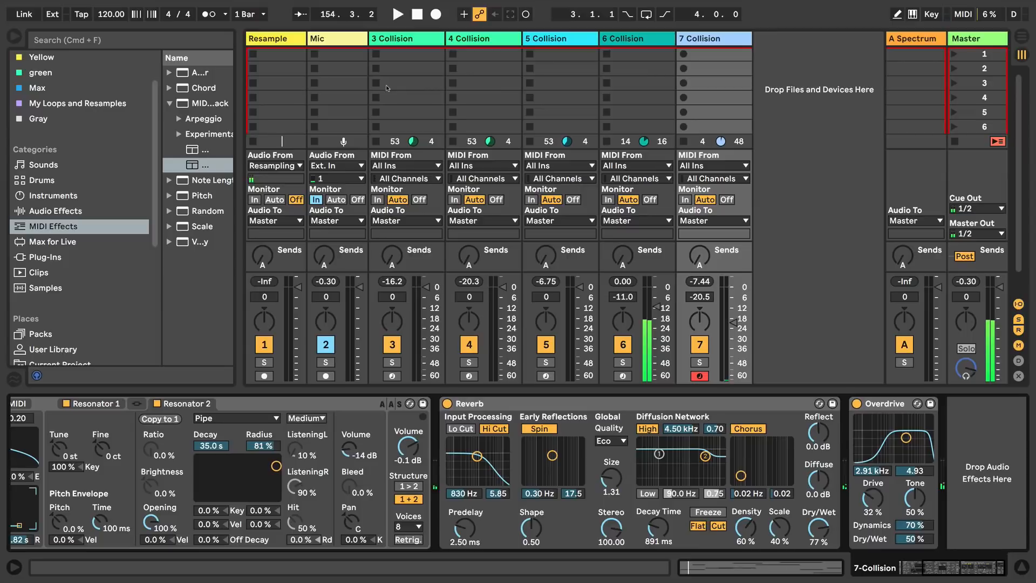
click(632, 39)
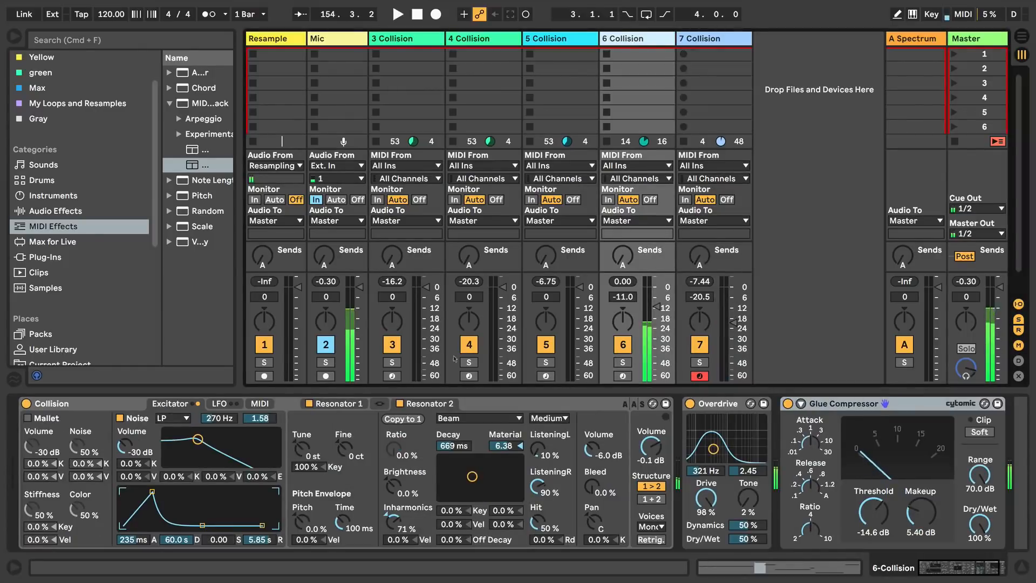
drag(260, 540, 260, 563)
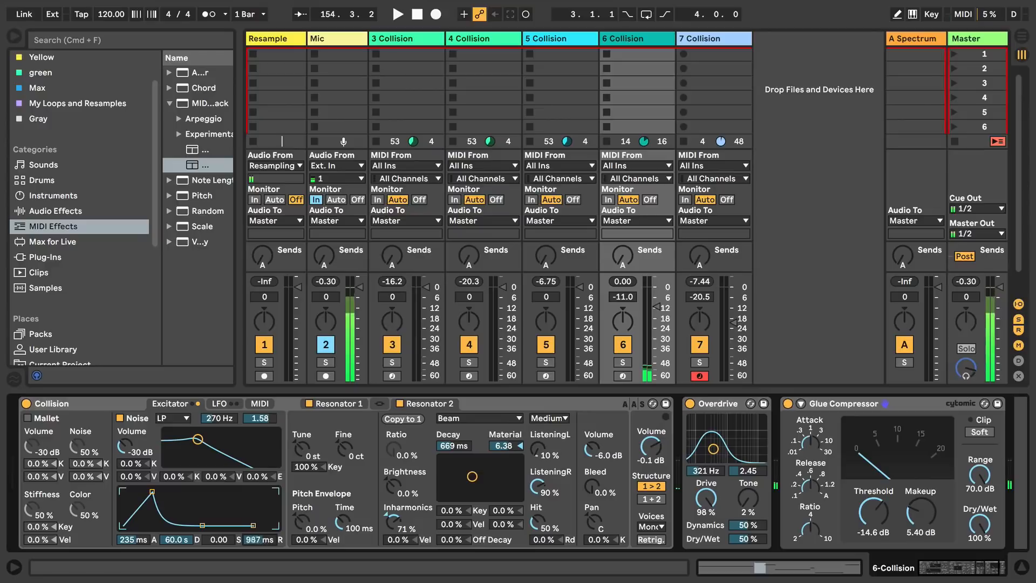
click(793, 171)
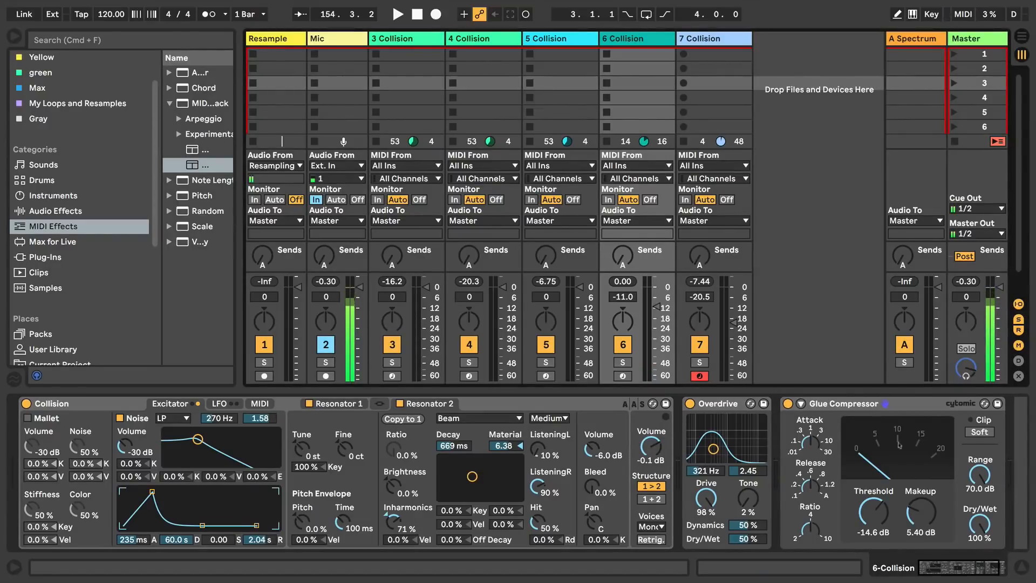
Group the 3 Collision, 4 Collision and 5 Collision drum tracks.
click(407, 42)
click(558, 40)
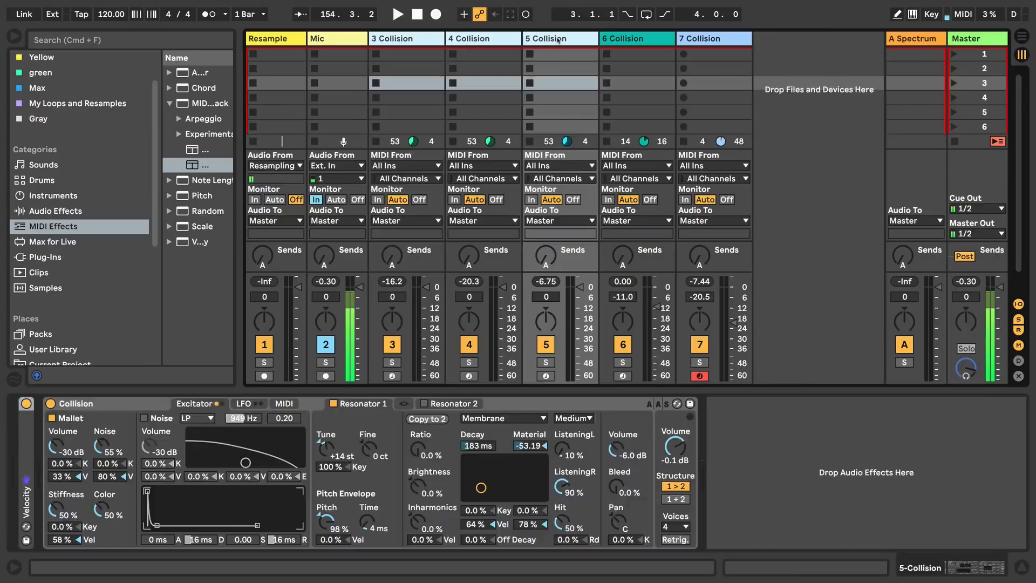
key(super+g)
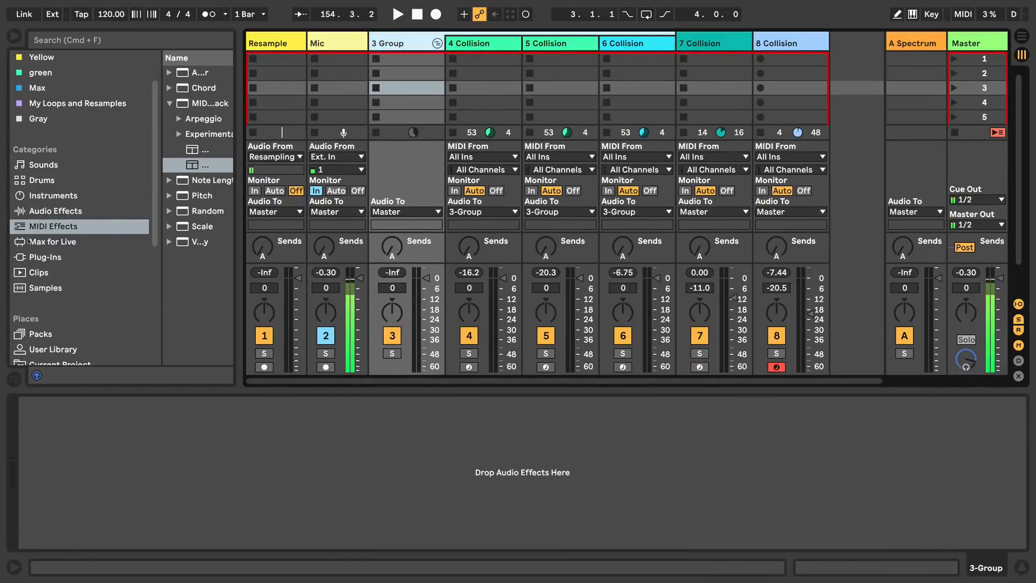
Add a Drum Buss effect to the drum group, restart playback and hide the browser.
click(26, 212)
drag(236, 189, 304, 189)
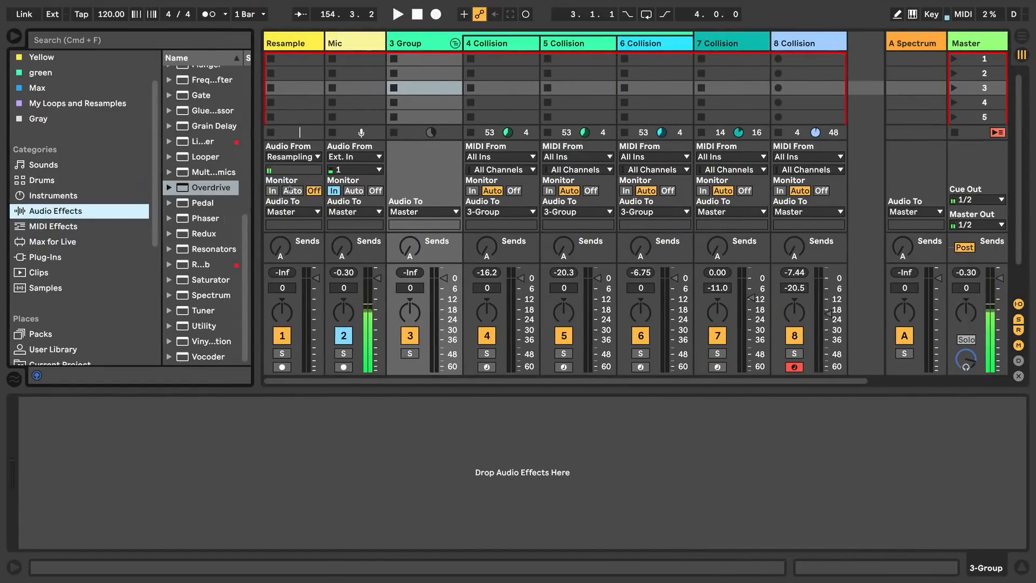
scroll(223, 160, up, 4)
scroll(205, 216, up, 2)
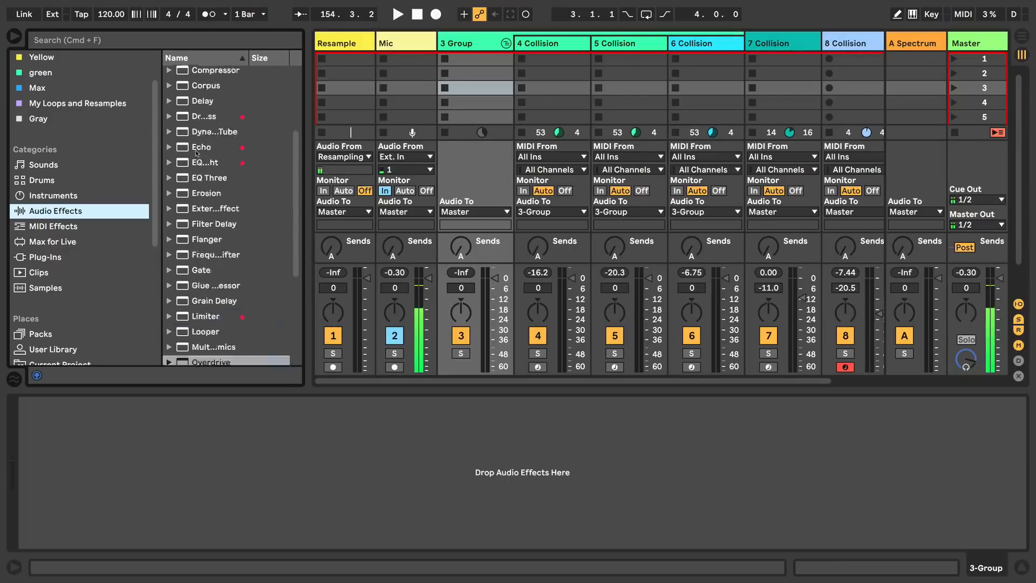
drag(184, 145, 135, 490)
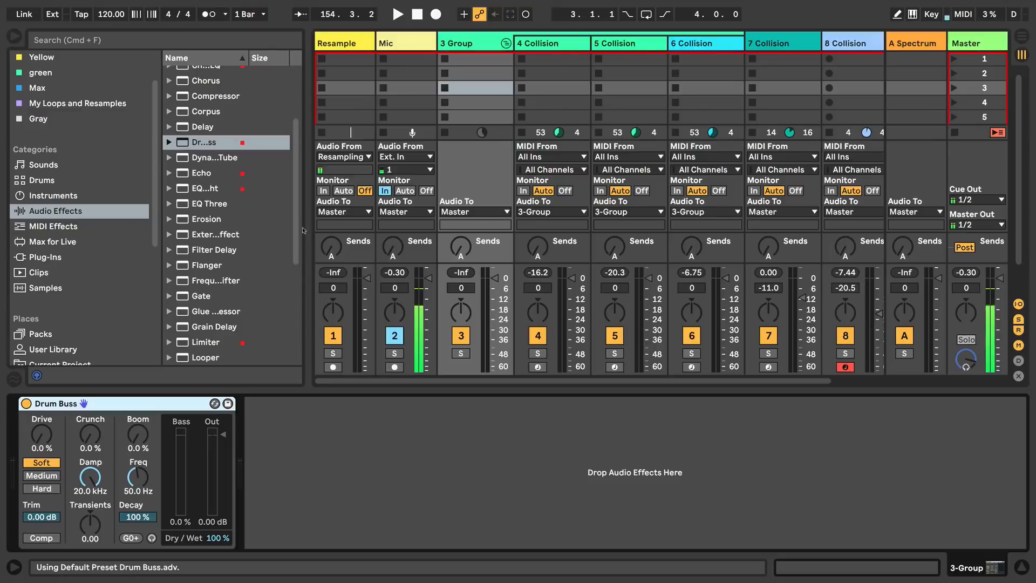
drag(307, 228, 211, 225)
key(space)
click(14, 36)
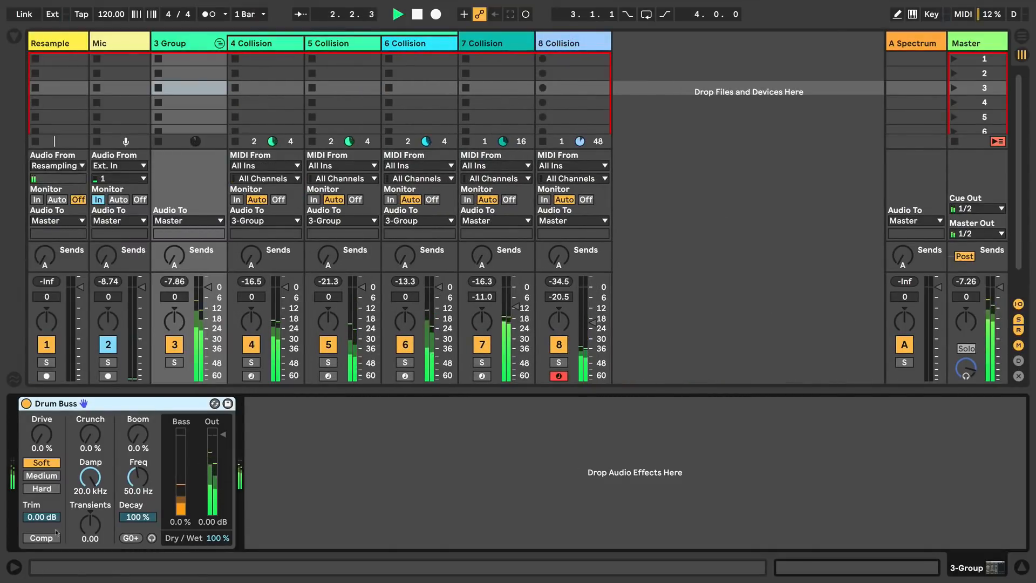
Set the Drum Buss Transients to 0.56, the 7 Collision track volume to -8.4 dB and the 8 Collision volume to -12.6 dB.
drag(90, 522, 90, 506)
drag(515, 305, 515, 300)
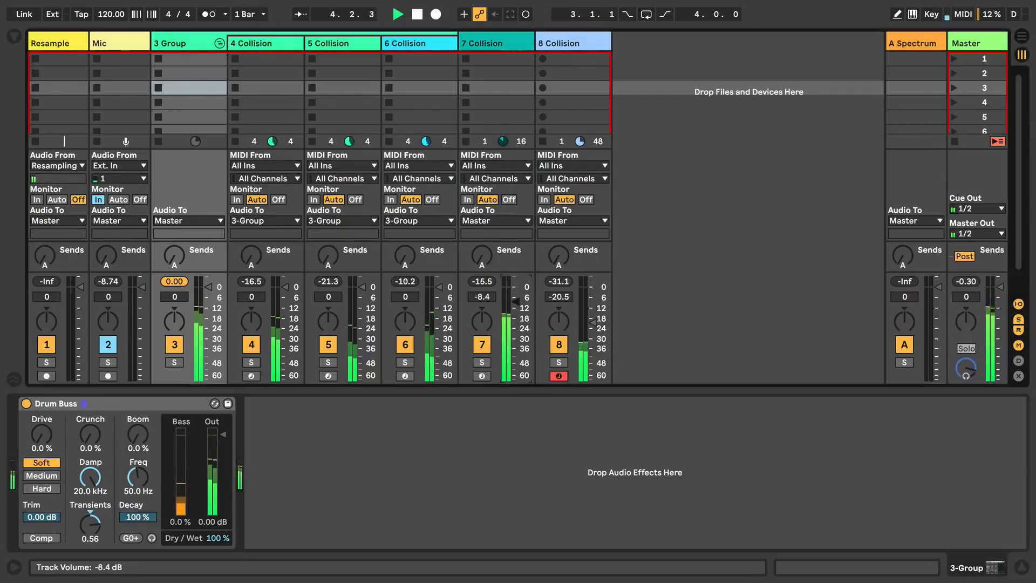
drag(594, 324, 594, 309)
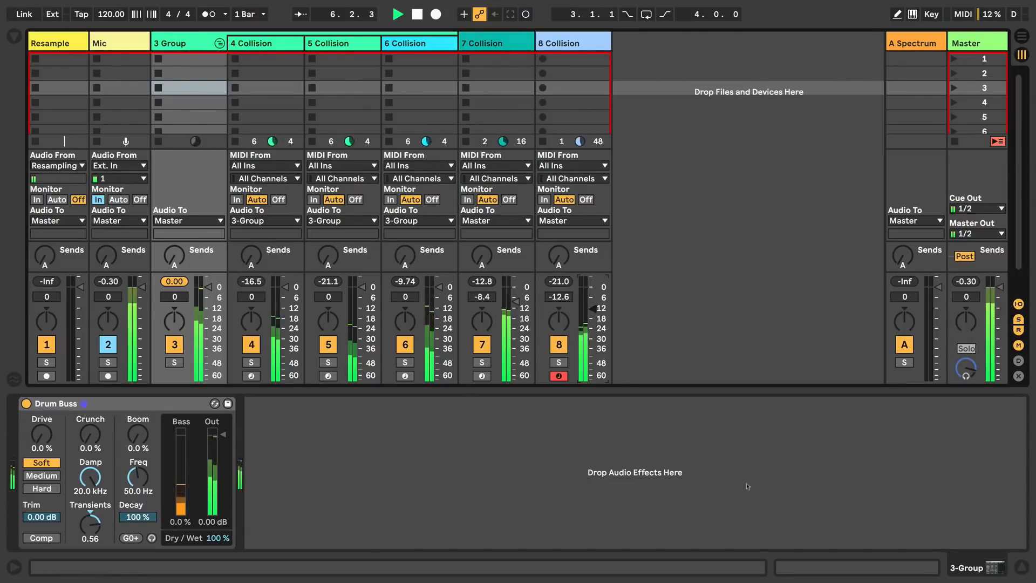
Move the Reverb and Overdrive effects from the 8 Collision track to return track A after Spectrum, and raise 8 Collision's send to it.
click(566, 45)
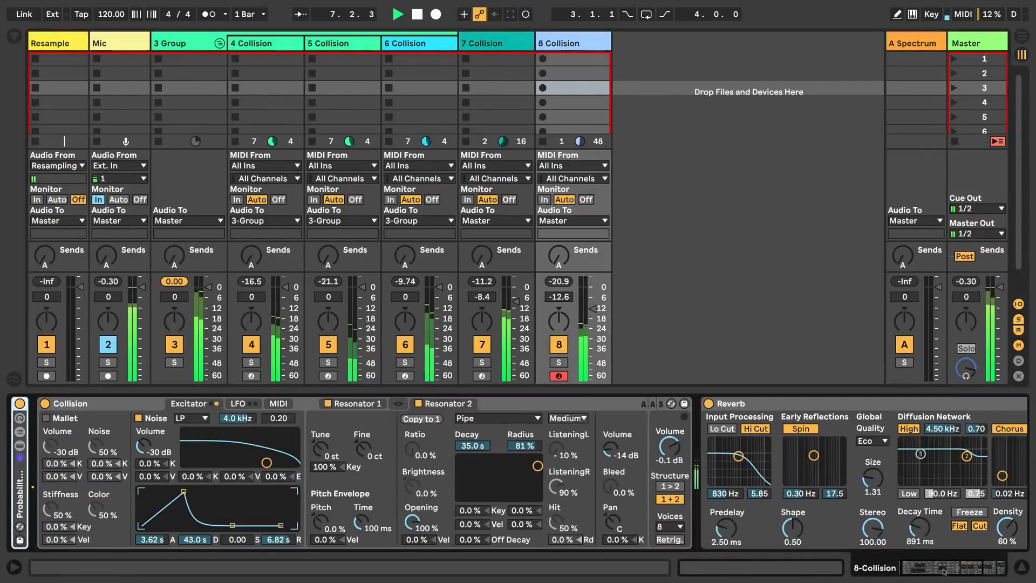
scroll(644, 405, right, 5)
click(643, 406)
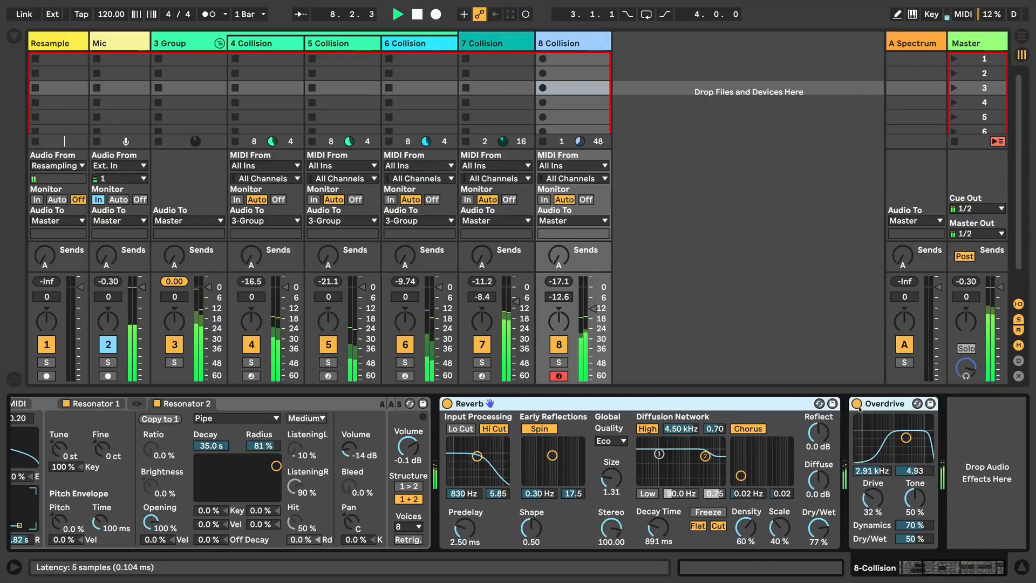
click(905, 76)
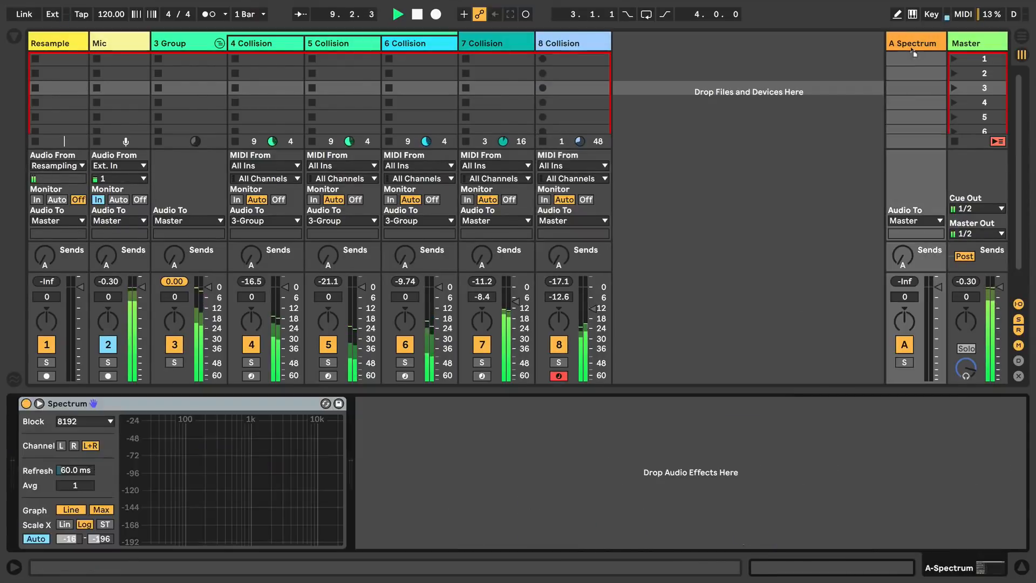
key(ctrl+v)
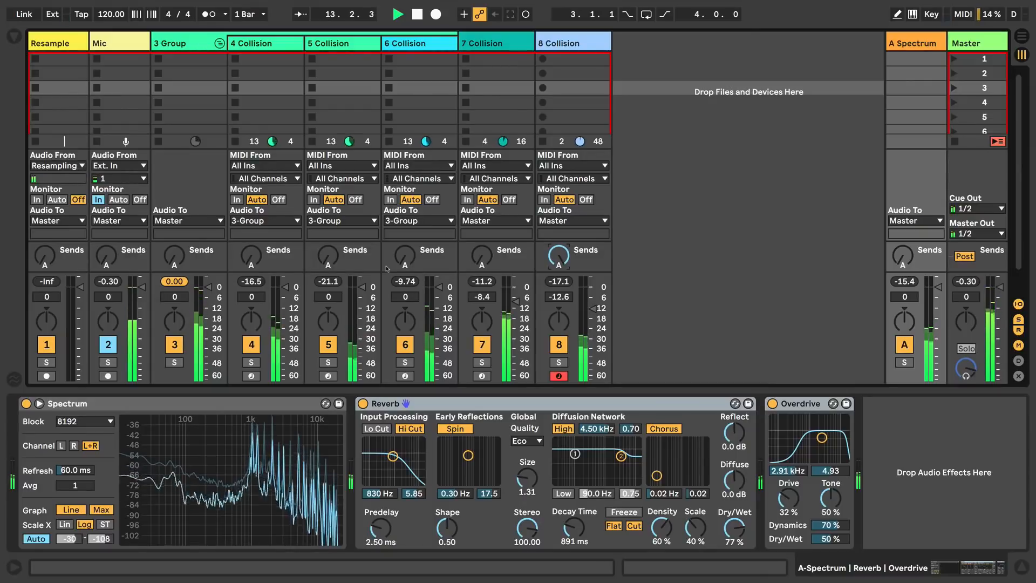
Expand the Probability Rack on the 8 Collision track and set its Probability macro to 54.
click(342, 45)
click(415, 46)
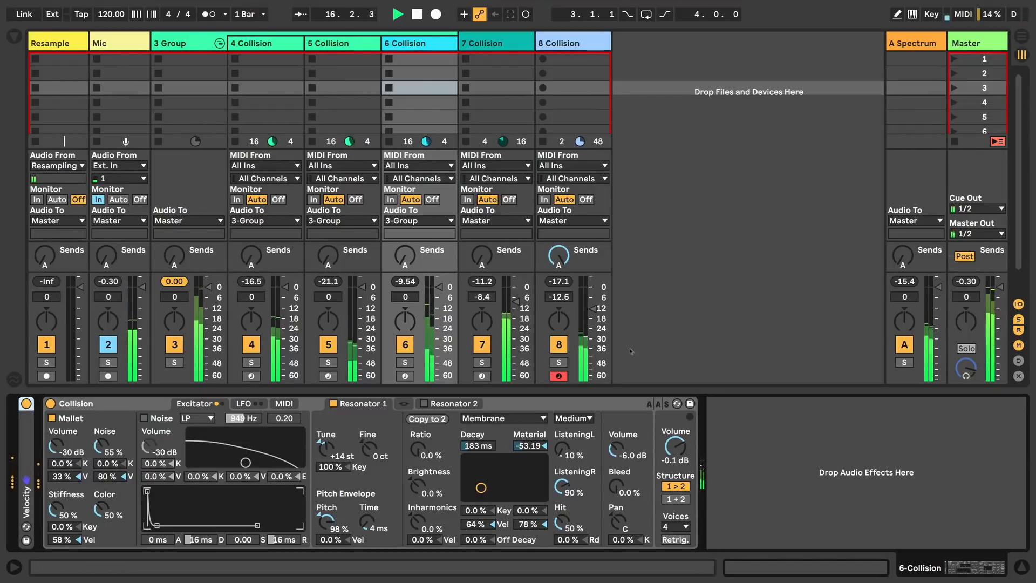
click(569, 45)
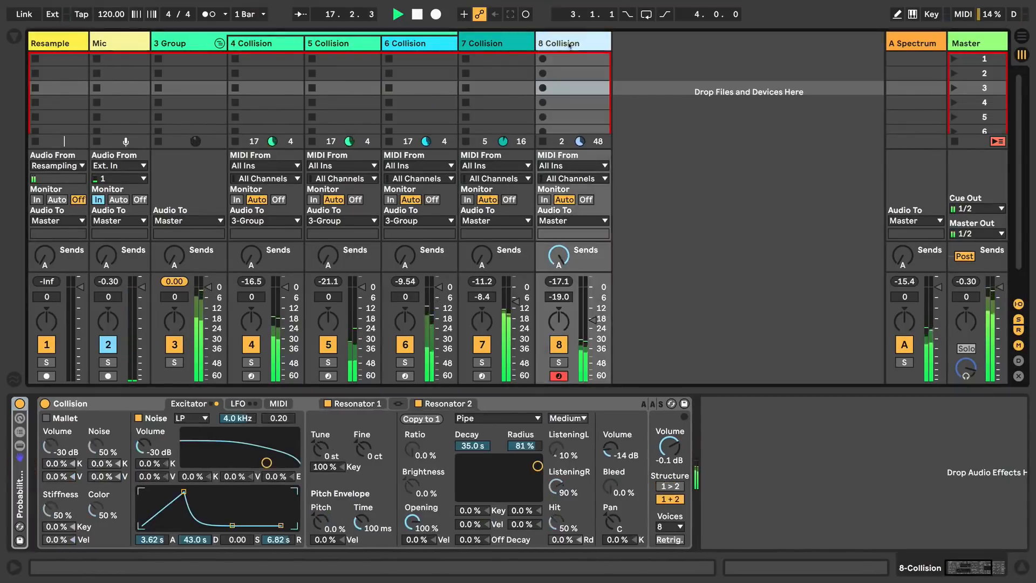
double_click(20, 494)
drag(49, 453, 49, 486)
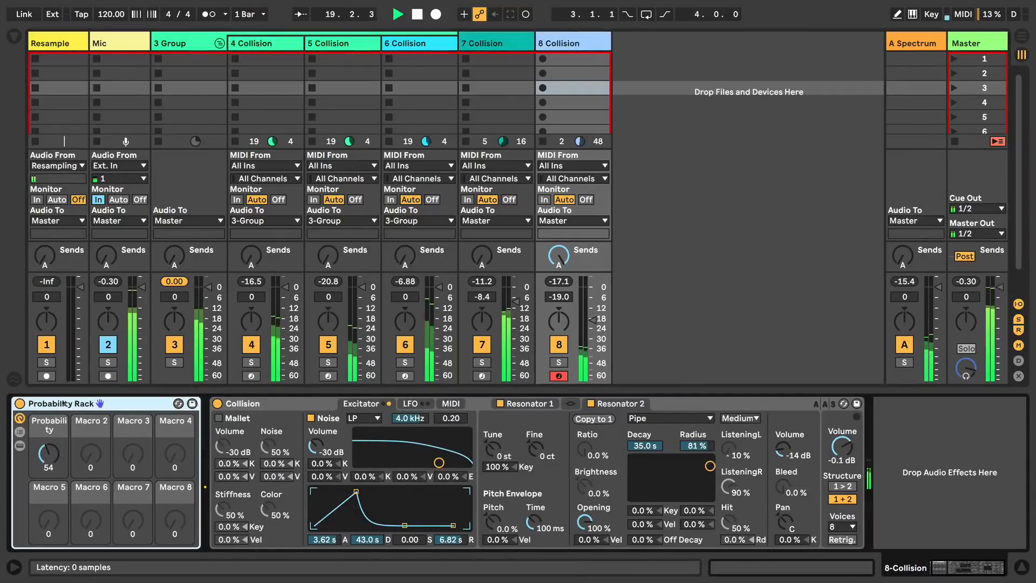
Copy the Probability Rack onto the 6 Collision track ahead of Velocity, and set the 8 Collision track volume to -13.5 dB.
click(403, 175)
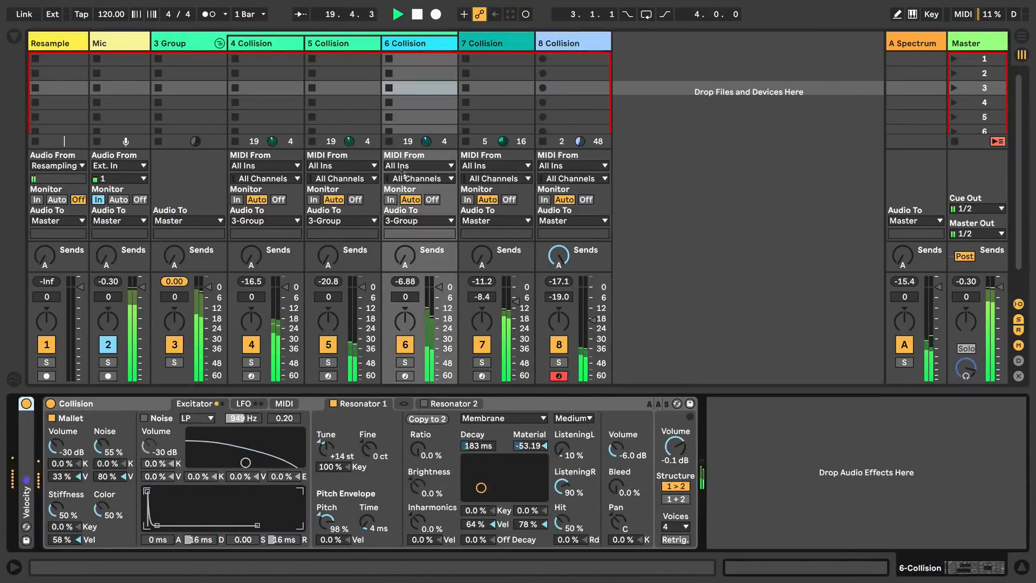
double_click(23, 459)
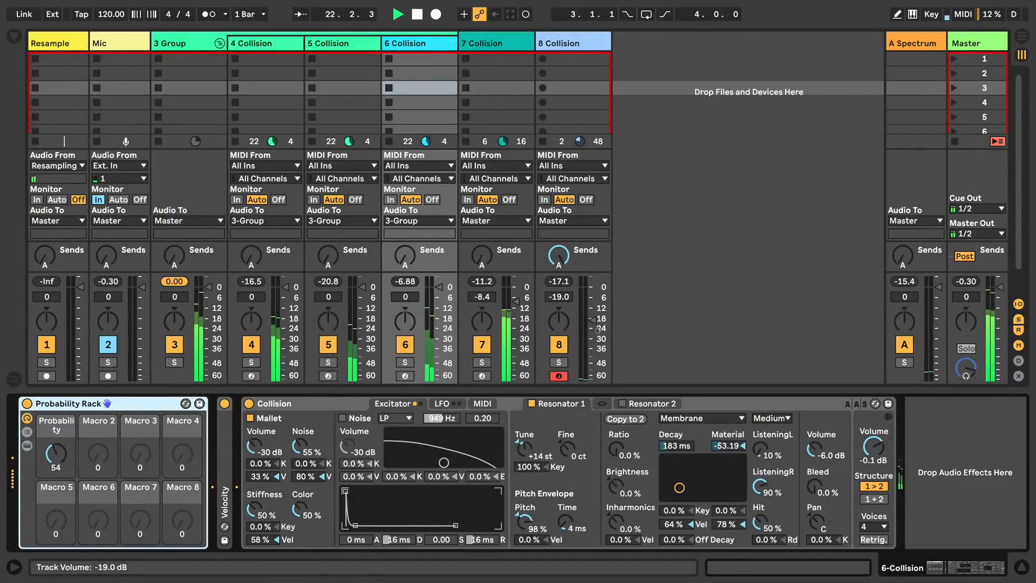
drag(592, 321, 593, 311)
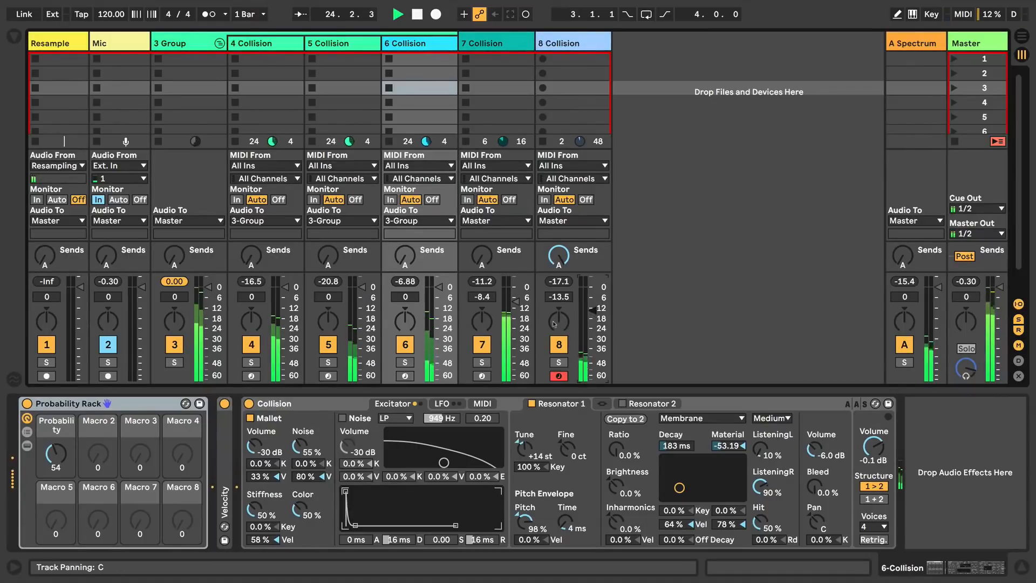
Raise the Material of Resonator 1 to -40.43 on the 4 Collision track.
click(259, 232)
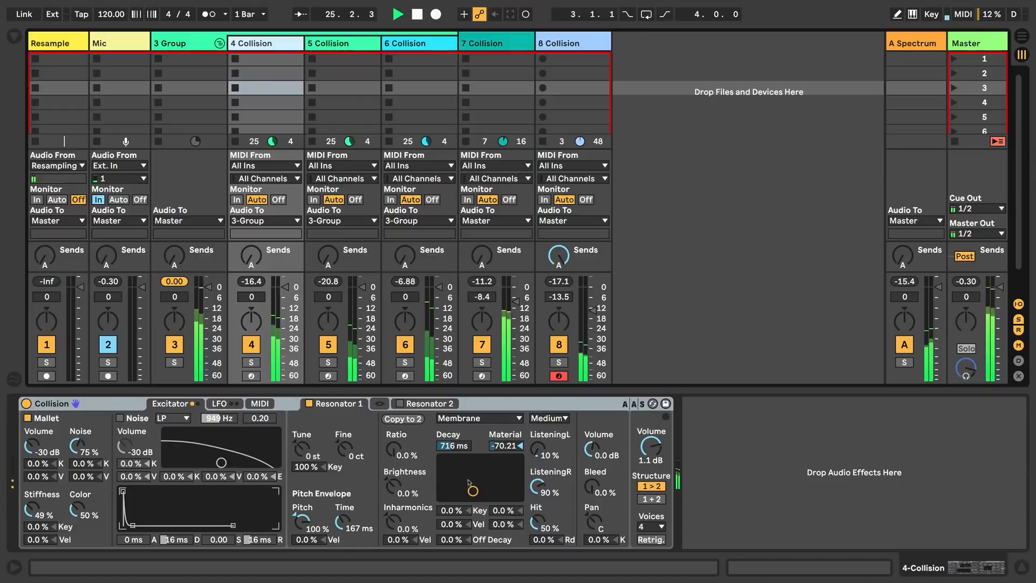
drag(468, 479, 468, 473)
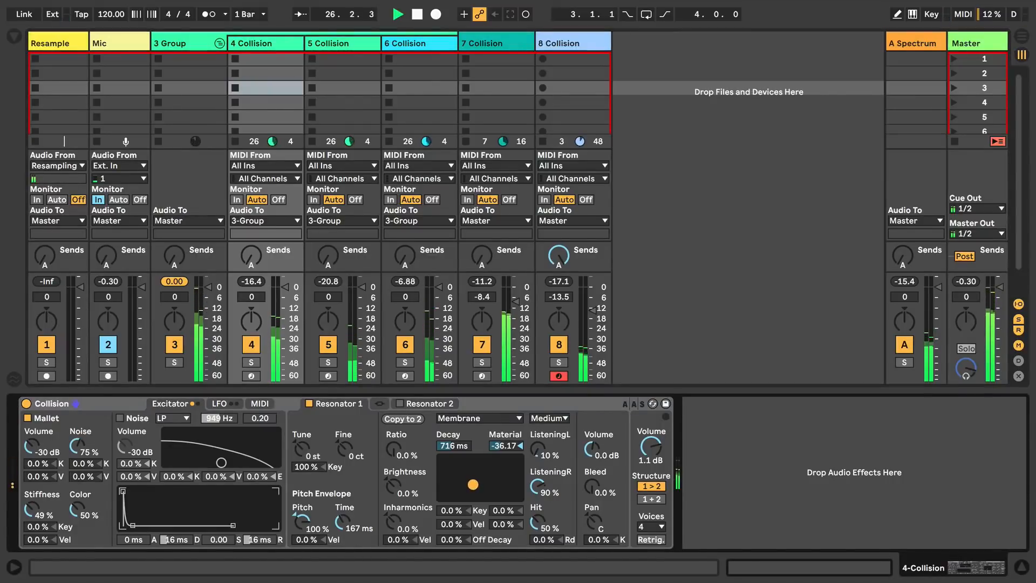
On 5 Collision, set the mallet stiffness to 25% and Resonator 1 to a 295 ms decay with -14.89 material.
click(346, 45)
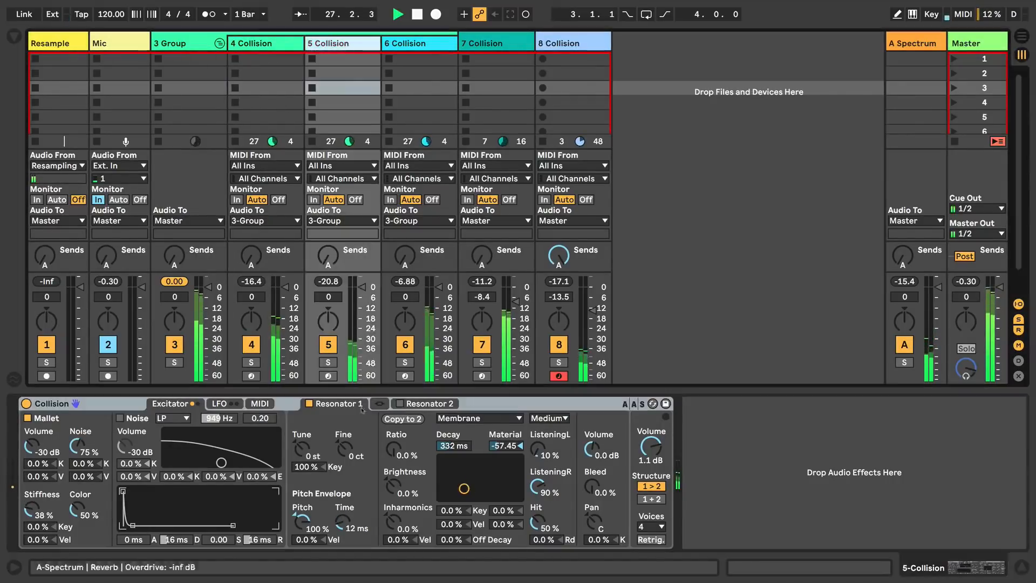
drag(463, 489, 464, 484)
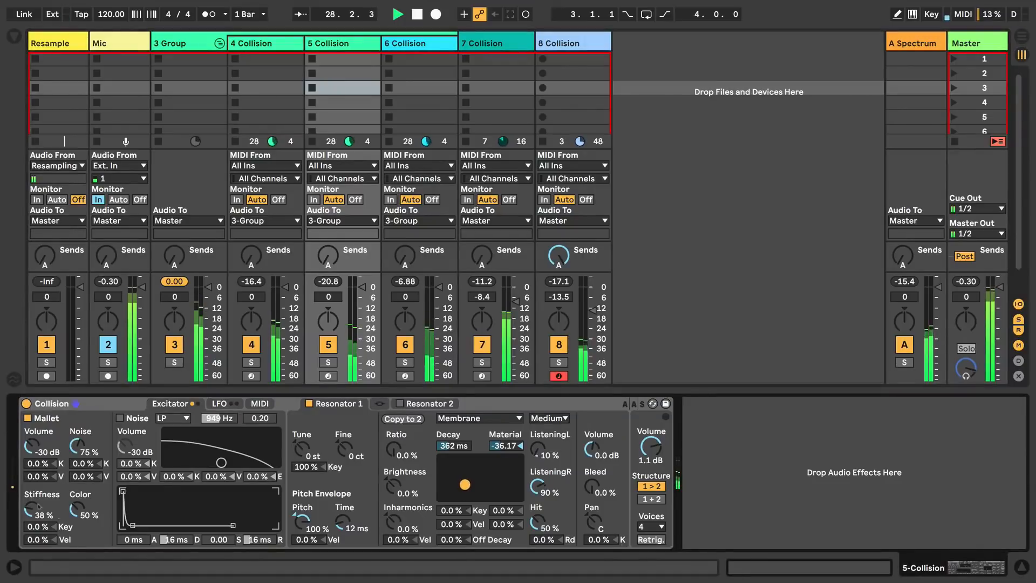
drag(39, 506, 38, 507)
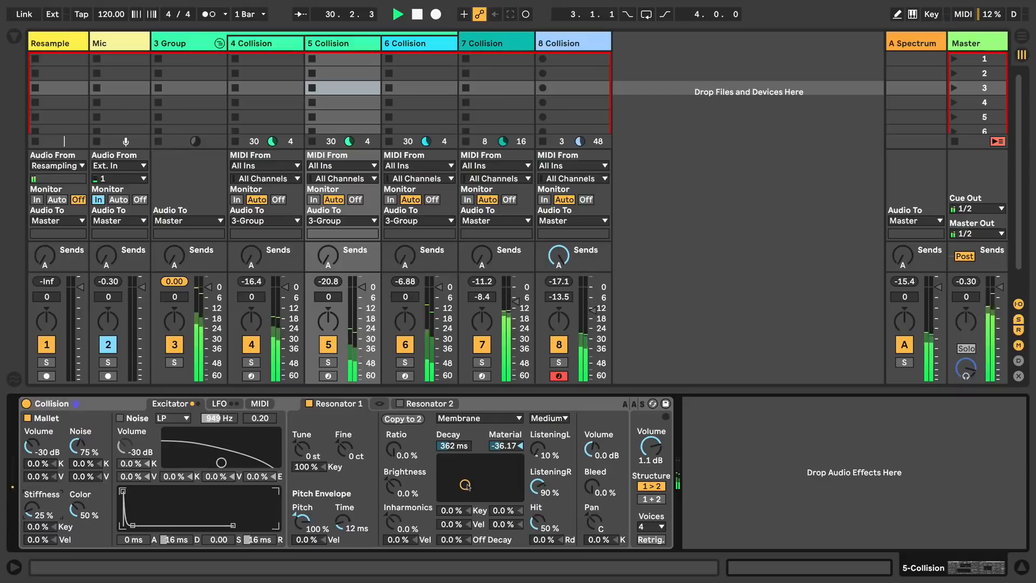
drag(465, 484, 462, 481)
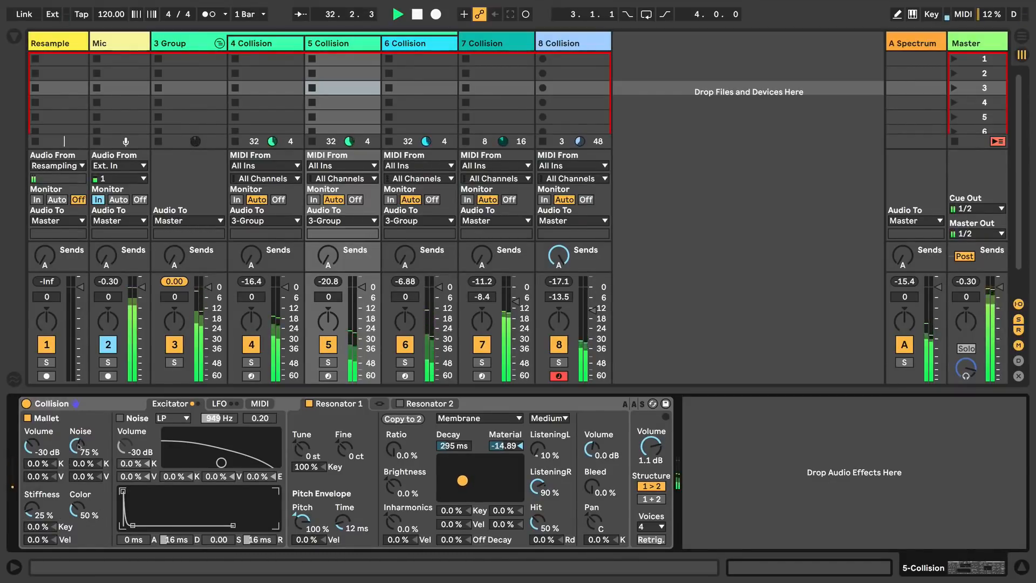
On 5 Collision, set the mallet noise to 66% and Resonator 1's volume to 4.3 dB and material to 61.70.
mouse_move(76, 446)
mouse_down()
mouse_move(76, 467)
mouse_move(76, 436)
mouse_up()
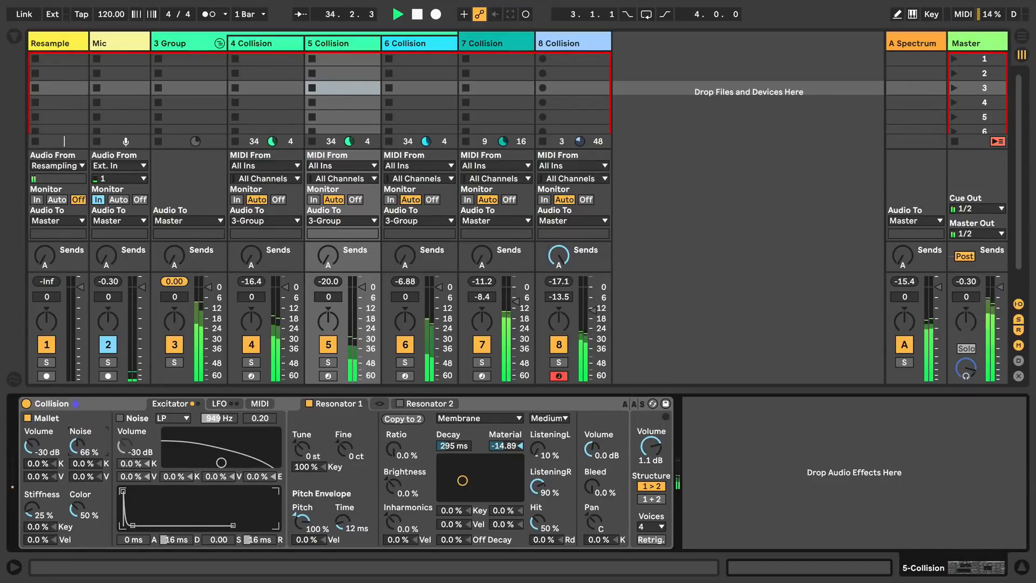
drag(591, 449, 592, 437)
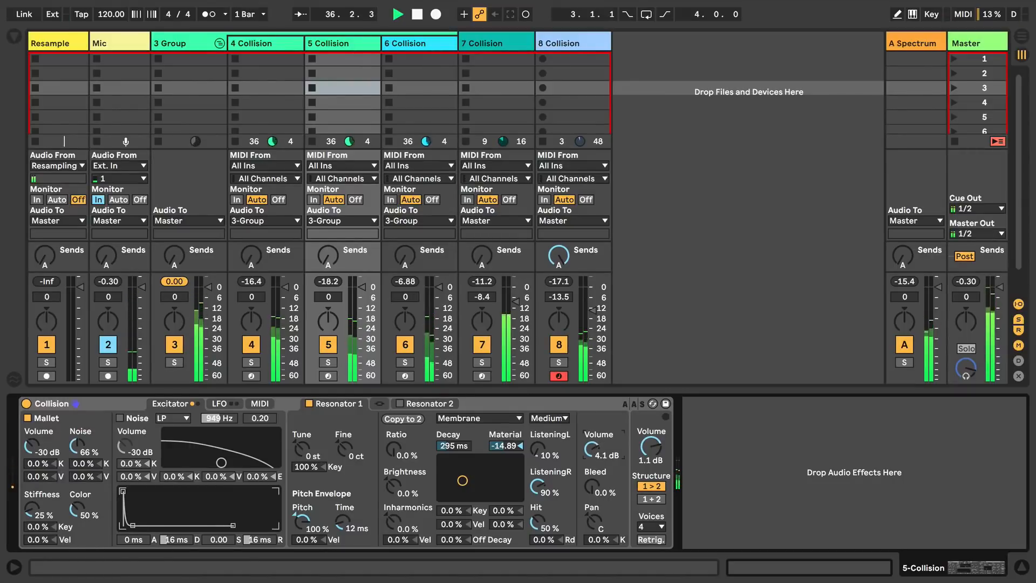
drag(463, 480, 463, 466)
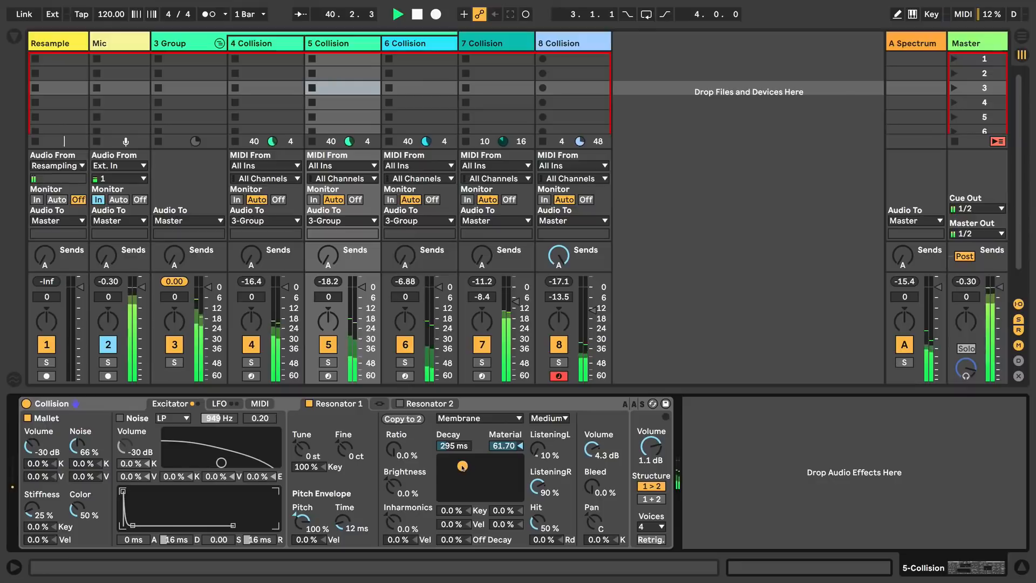
Shorten the noise envelope release of 8 Collision to 775 ms and collapse its Probability Rack.
click(578, 42)
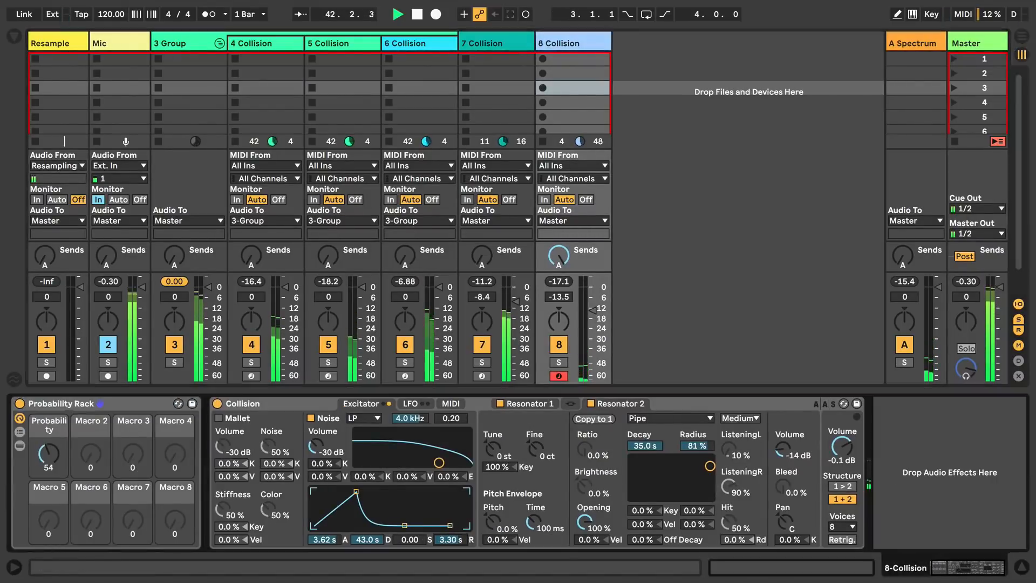
drag(451, 539, 451, 557)
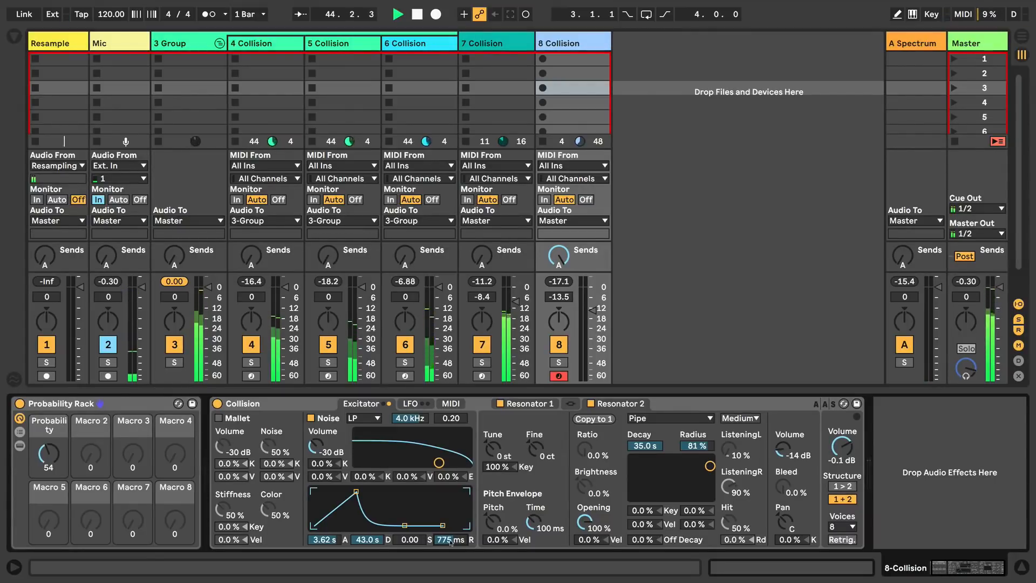
double_click(128, 403)
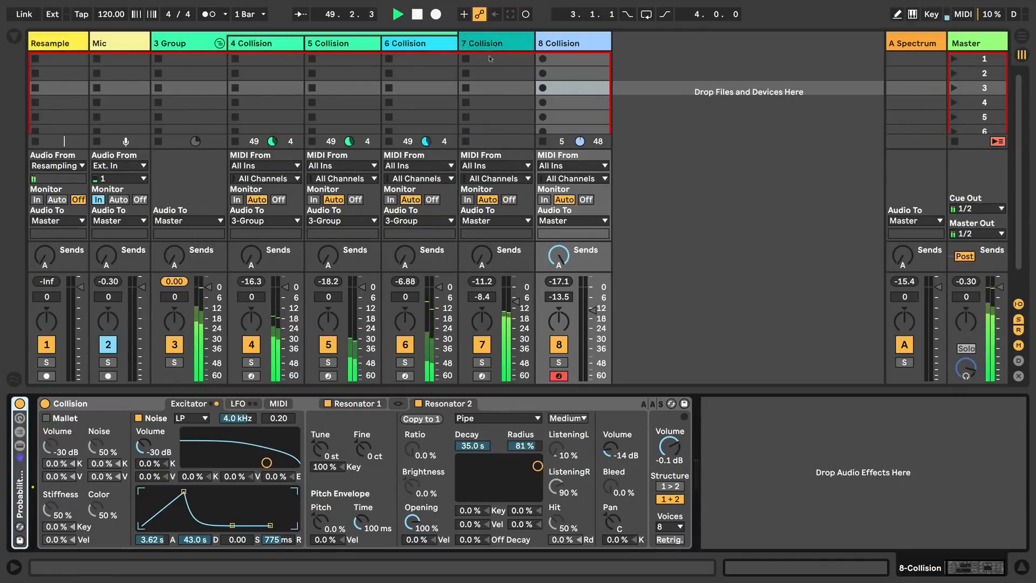
Stop the playing clips on the 7 Collision and 8 Collision tracks so only the drum group plays.
click(490, 45)
scroll(477, 107, down, 3)
click(466, 125)
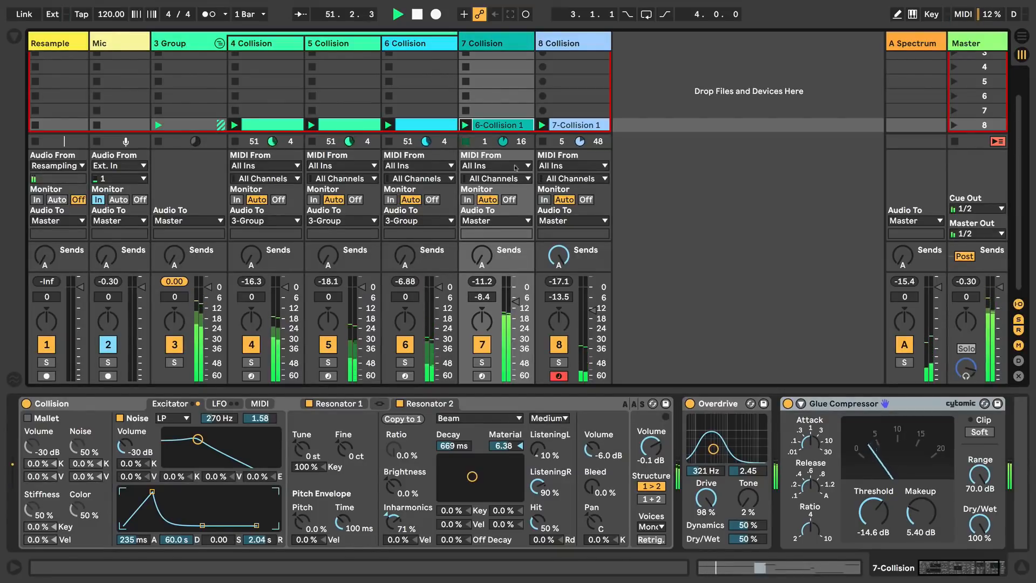
click(466, 141)
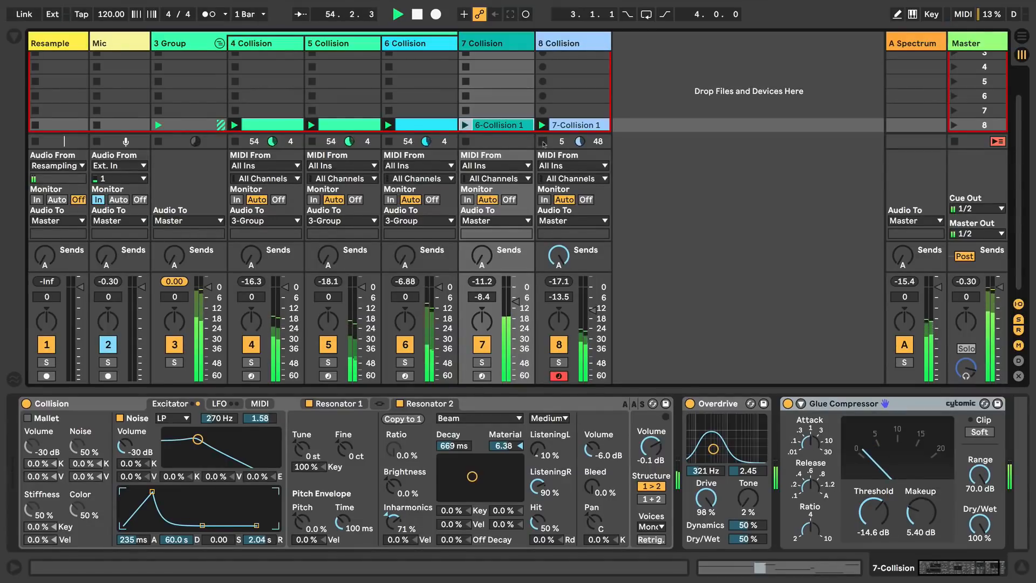
click(542, 141)
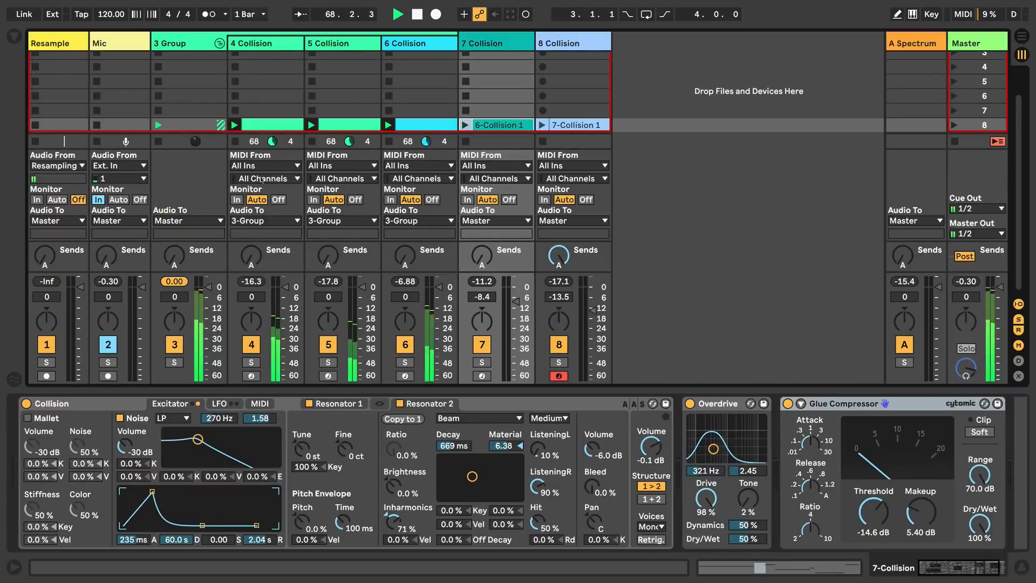
Set Resonator 1 of the 4 Collision drum to a decay of 3.21 s and a material of -31.91.
click(283, 46)
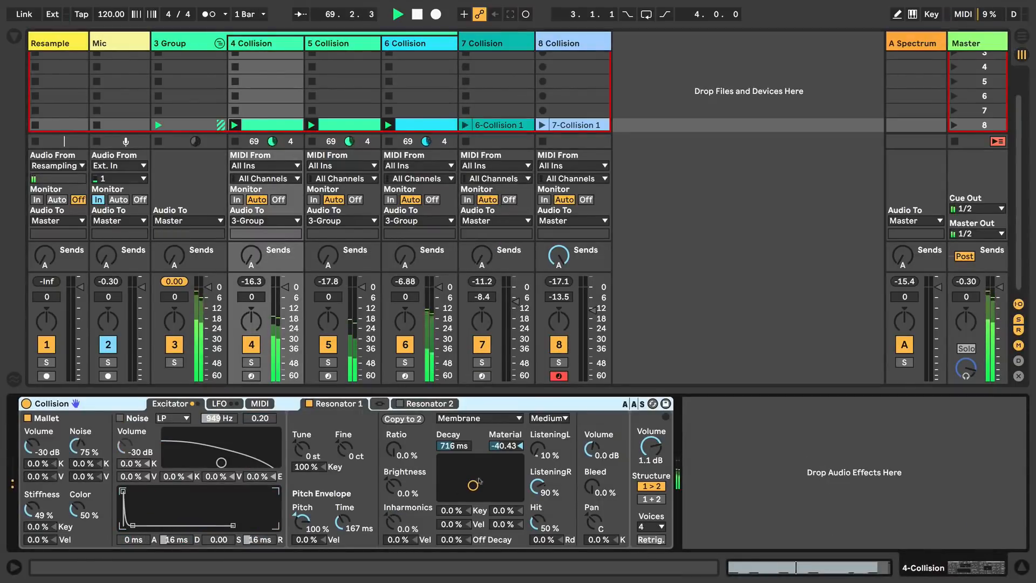
drag(474, 483, 489, 483)
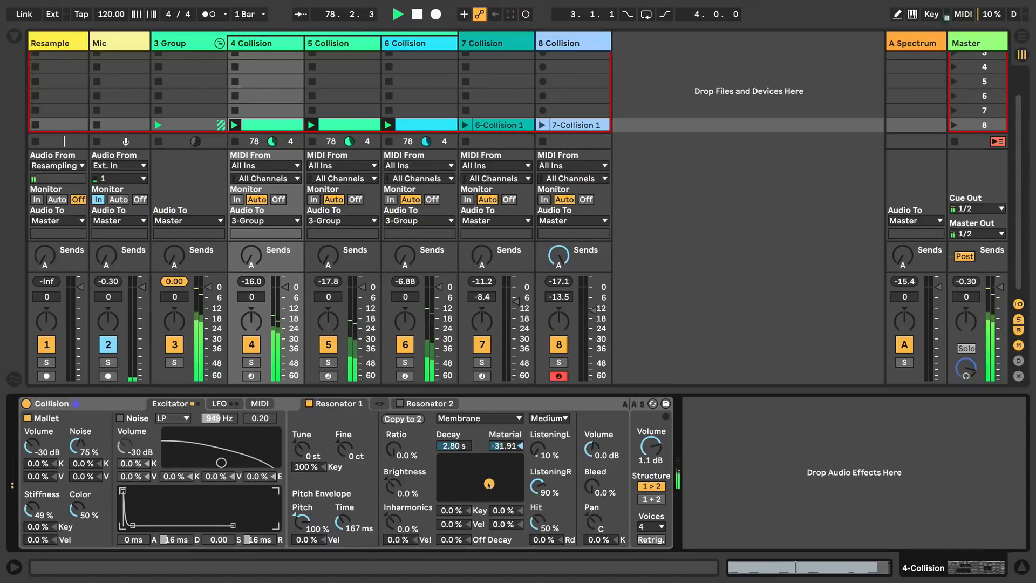
drag(489, 484, 490, 484)
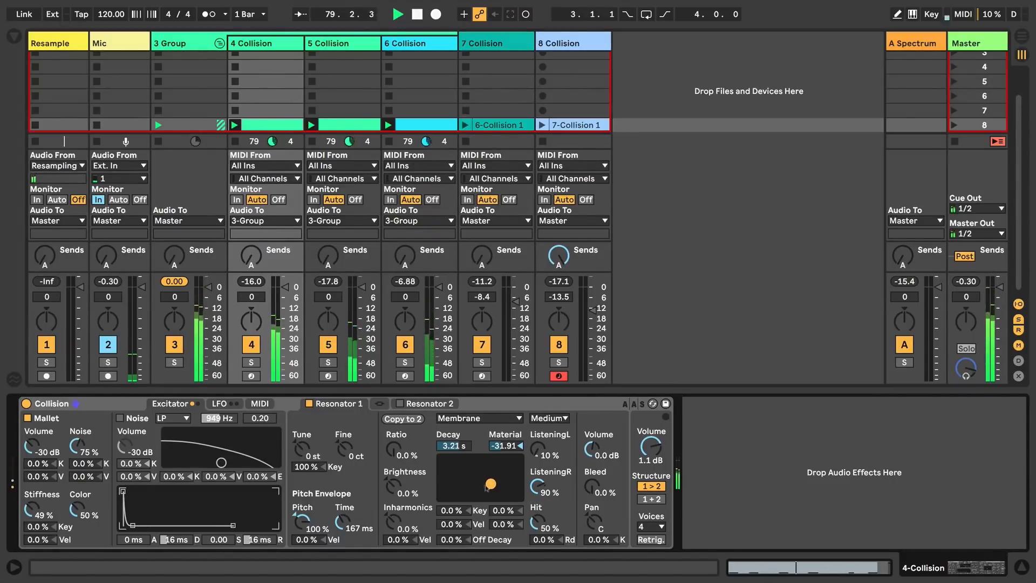